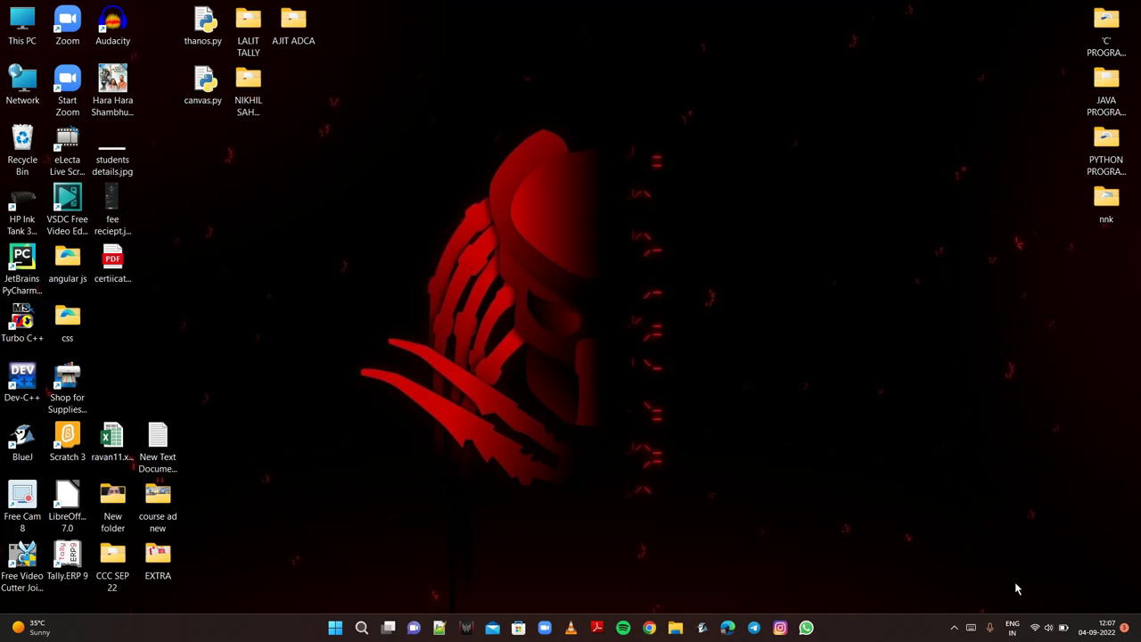
# - Launch Excel 2013, dismiss the activation notice and create a blank workbook
pyautogui.press('super')
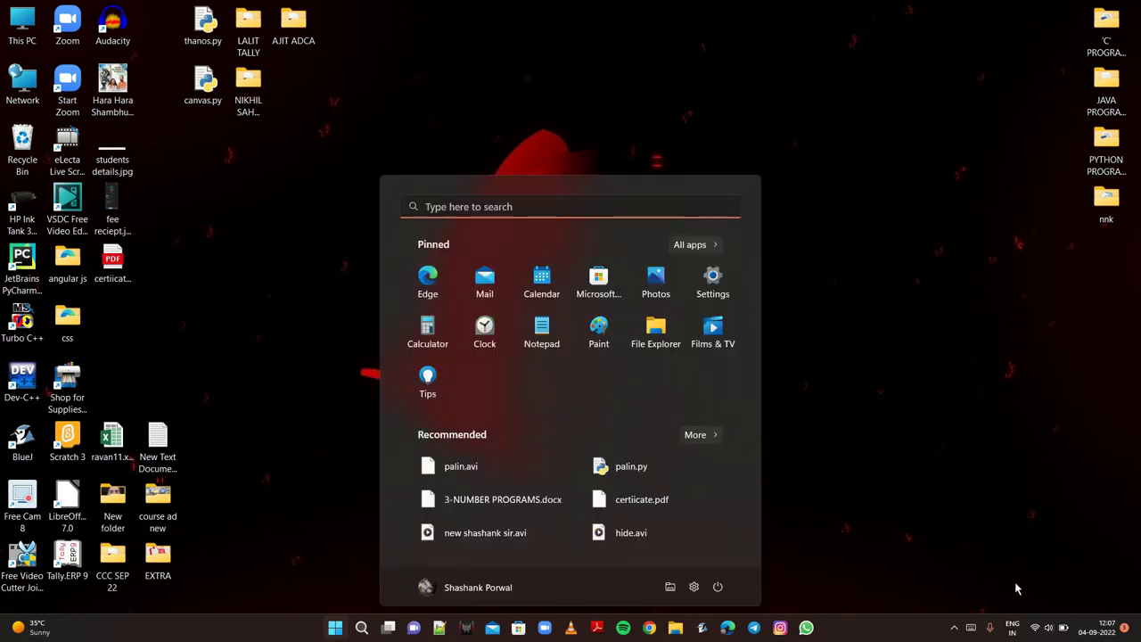
pyautogui.write('excel')
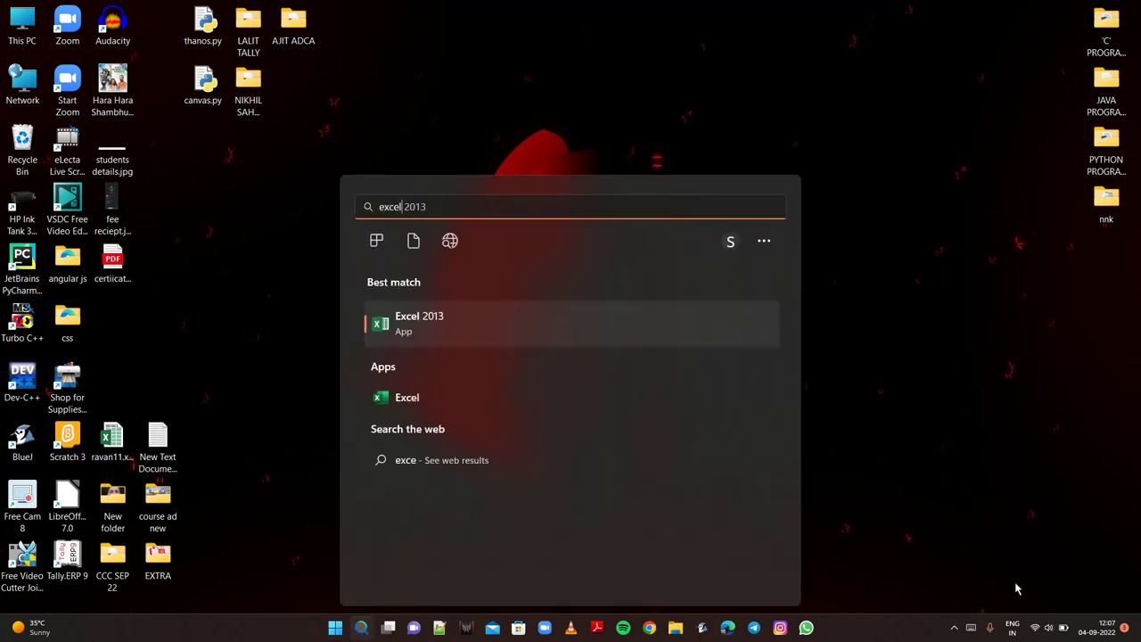
pyautogui.press('Return')
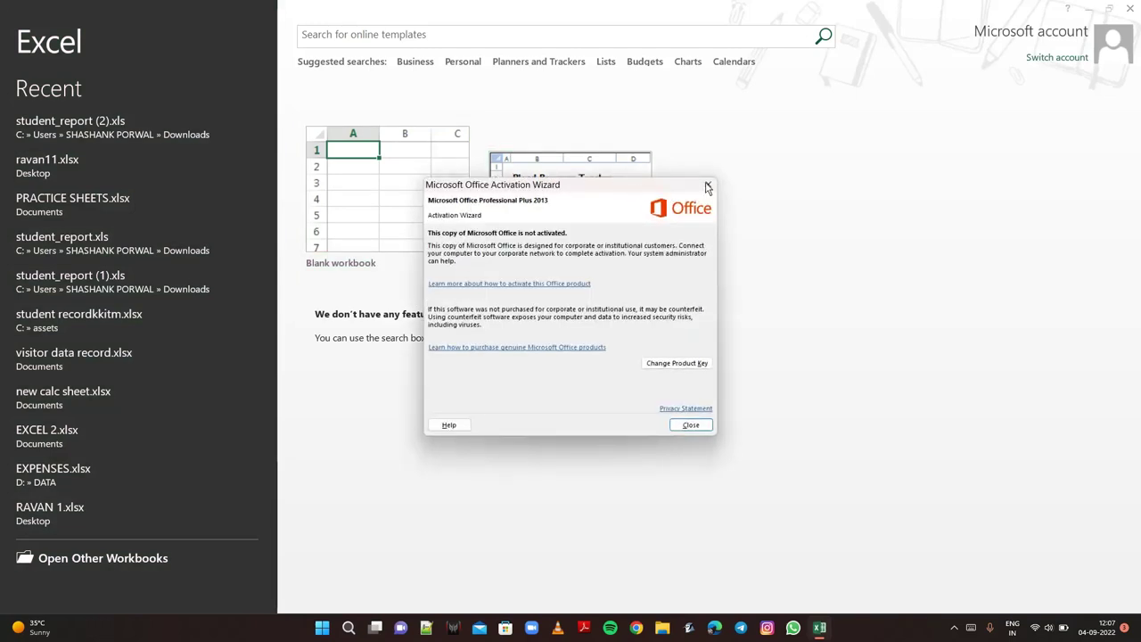
pyautogui.click(707, 187)
pyautogui.click(436, 169)
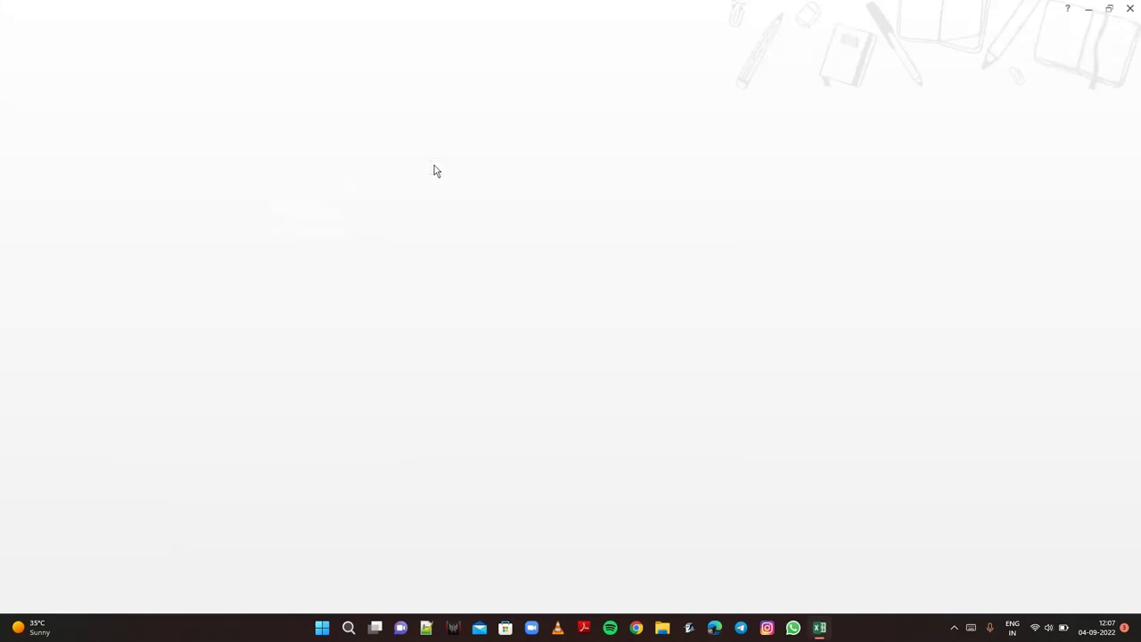
pyautogui.click(434, 166)
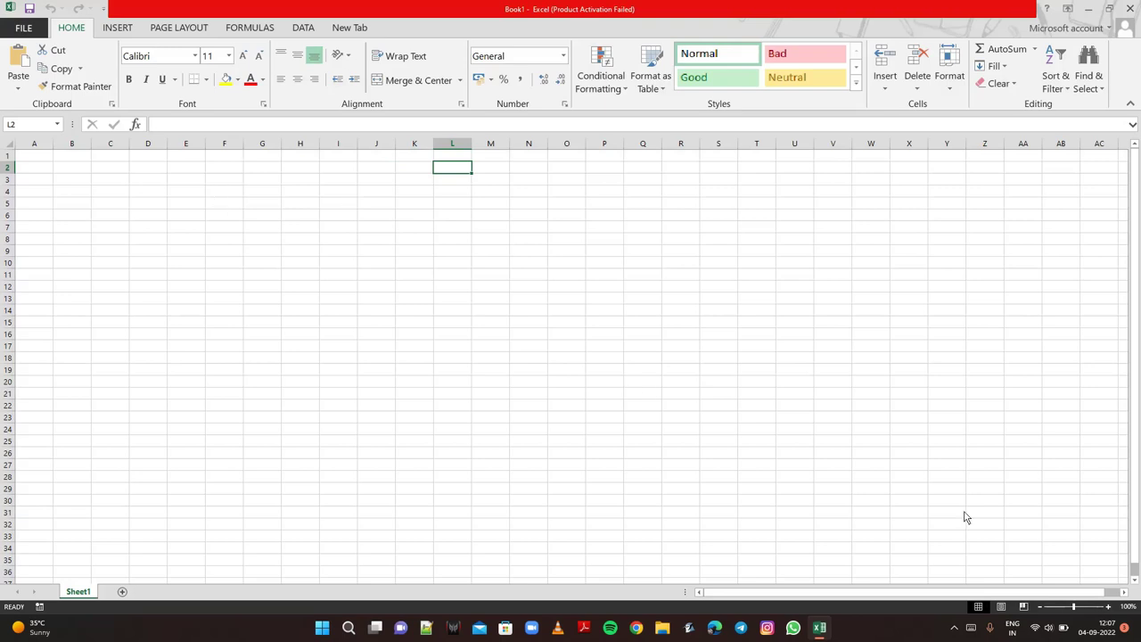
# - Zoom in on the empty sheet and select cell A3
pyautogui.click(1110, 610)
pyautogui.click(1110, 610)
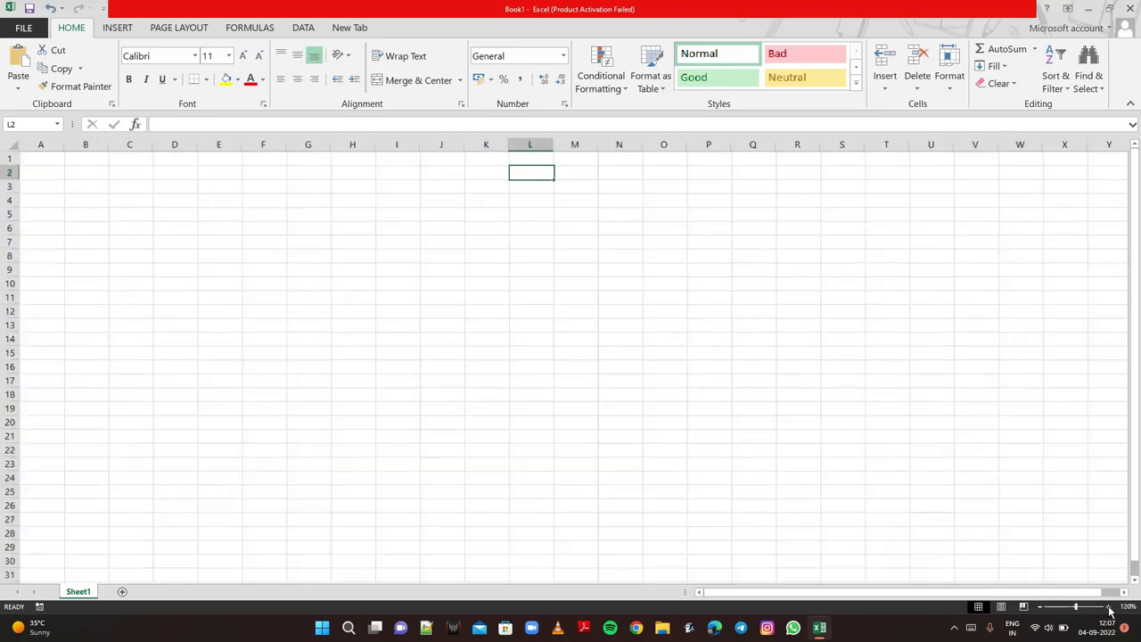
pyautogui.click(1110, 609)
pyautogui.click(1110, 610)
pyautogui.click(1109, 610)
pyautogui.click(1109, 610)
pyautogui.click(1110, 610)
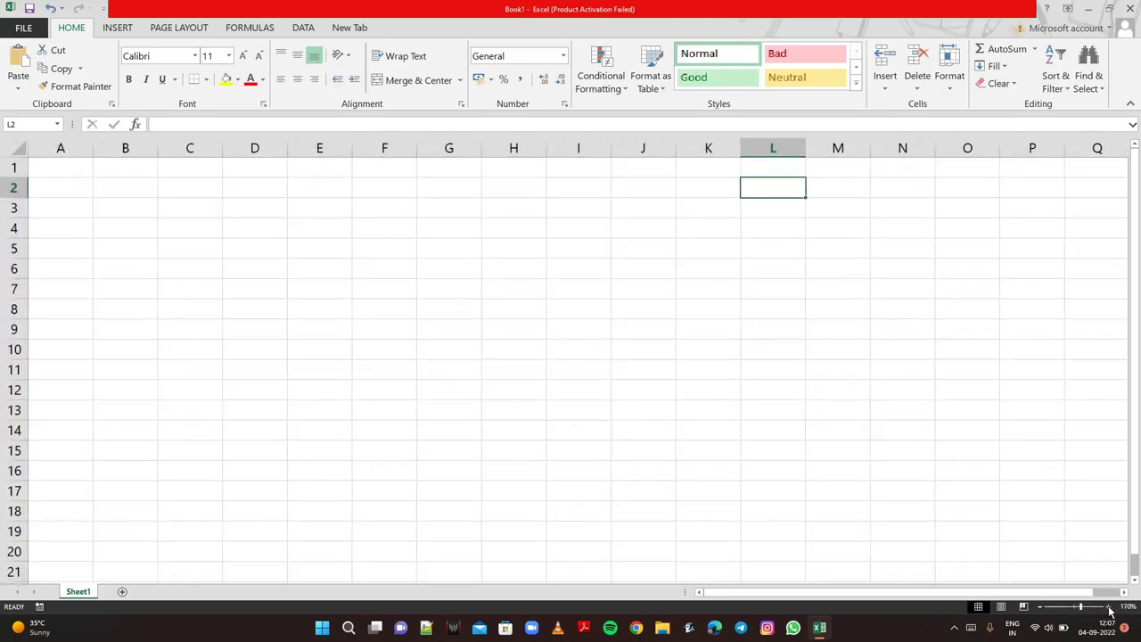
pyautogui.click(1110, 610)
pyautogui.click(1110, 610)
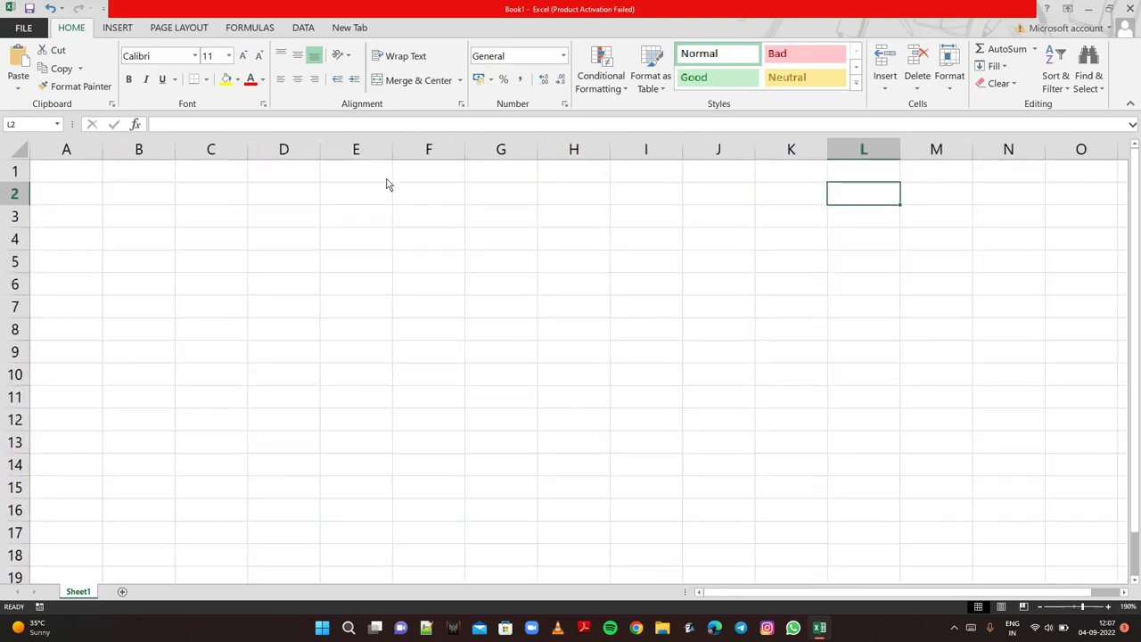
pyautogui.click(61, 214)
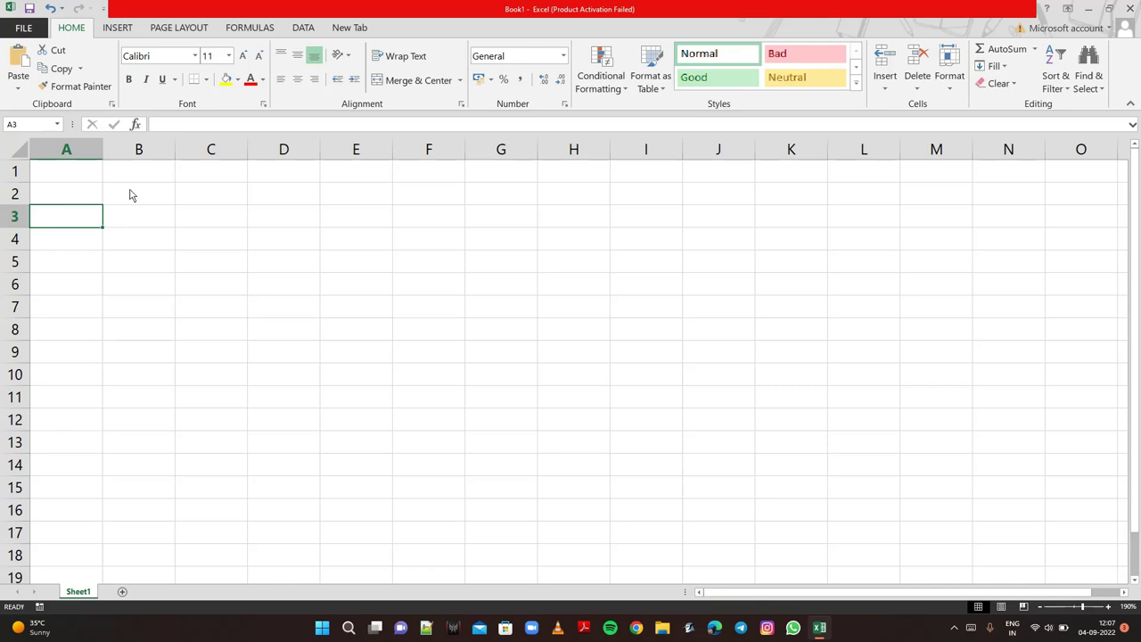
# - Merge and center A1:I2 and enter the title 'Banking Accounting Training'
pyautogui.moveTo(79, 177); pyautogui.dragTo(399, 237)
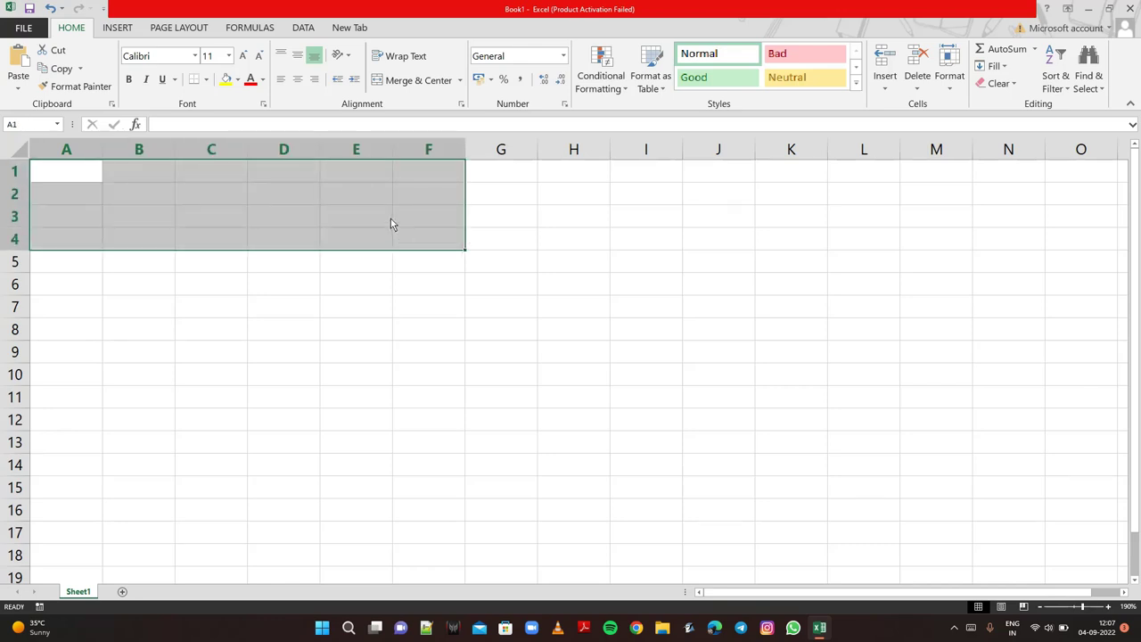
pyautogui.moveTo(397, 219); pyautogui.dragTo(397, 220)
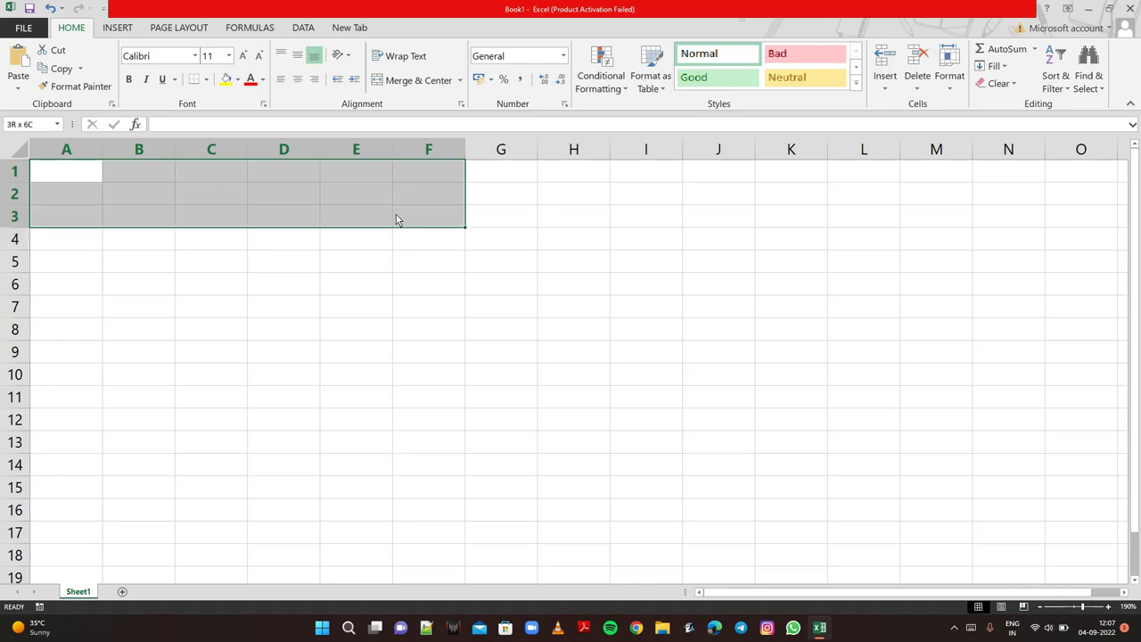
pyautogui.hotkey('shift', 'Right')
pyautogui.hotkey('shift', 'Right')
pyautogui.hotkey('shift', 'Right')
pyautogui.hotkey('shift', 'Up')
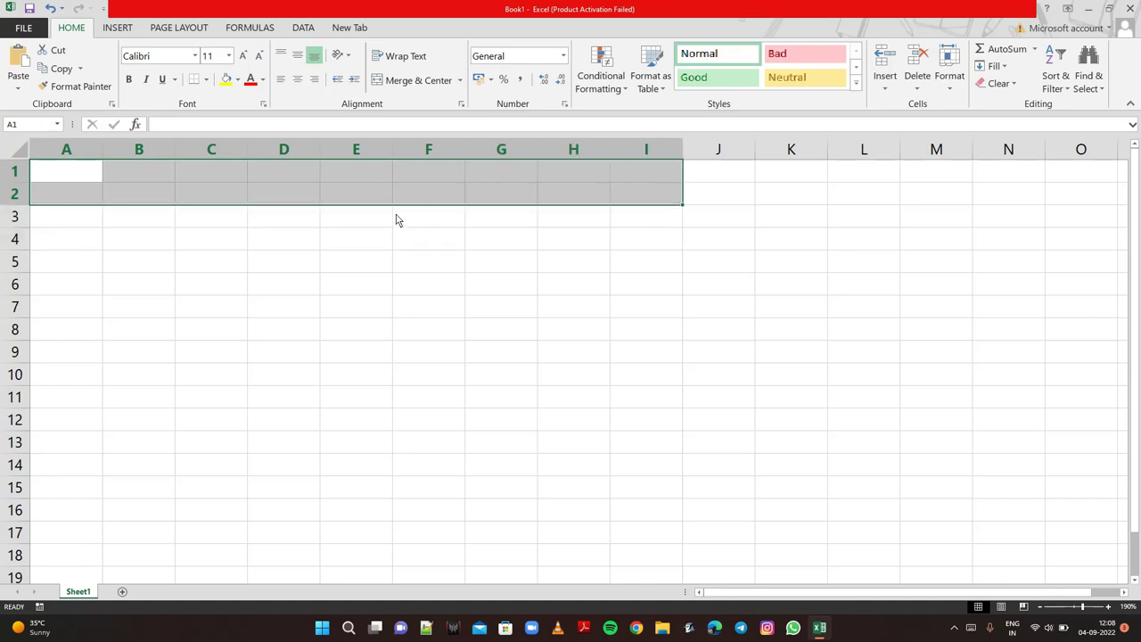
pyautogui.click(410, 82)
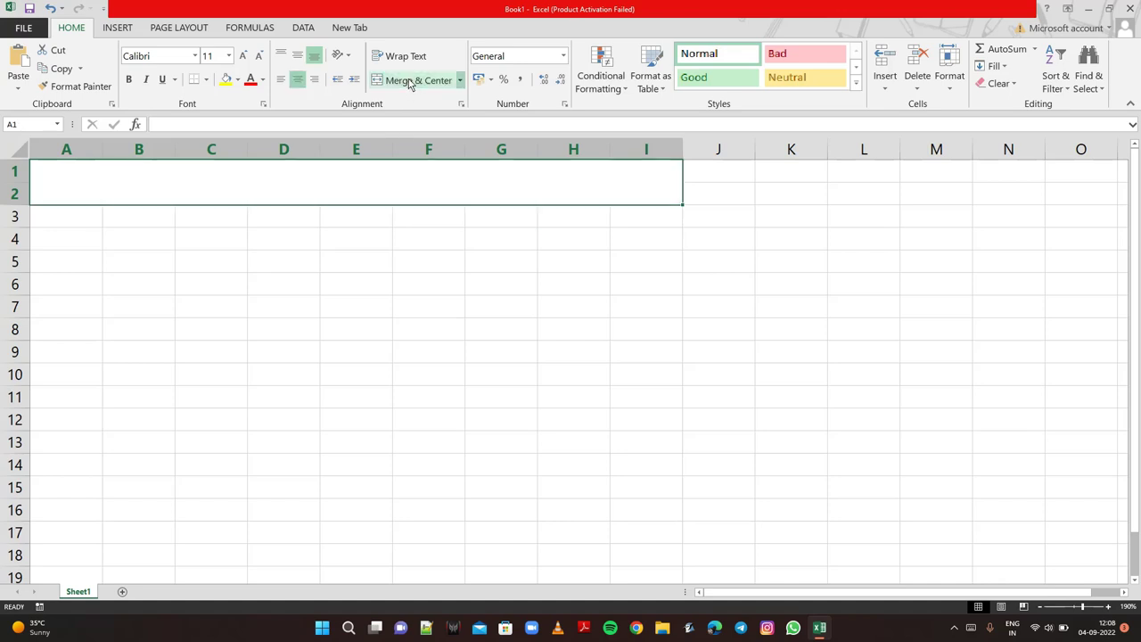
pyautogui.write('Ba')
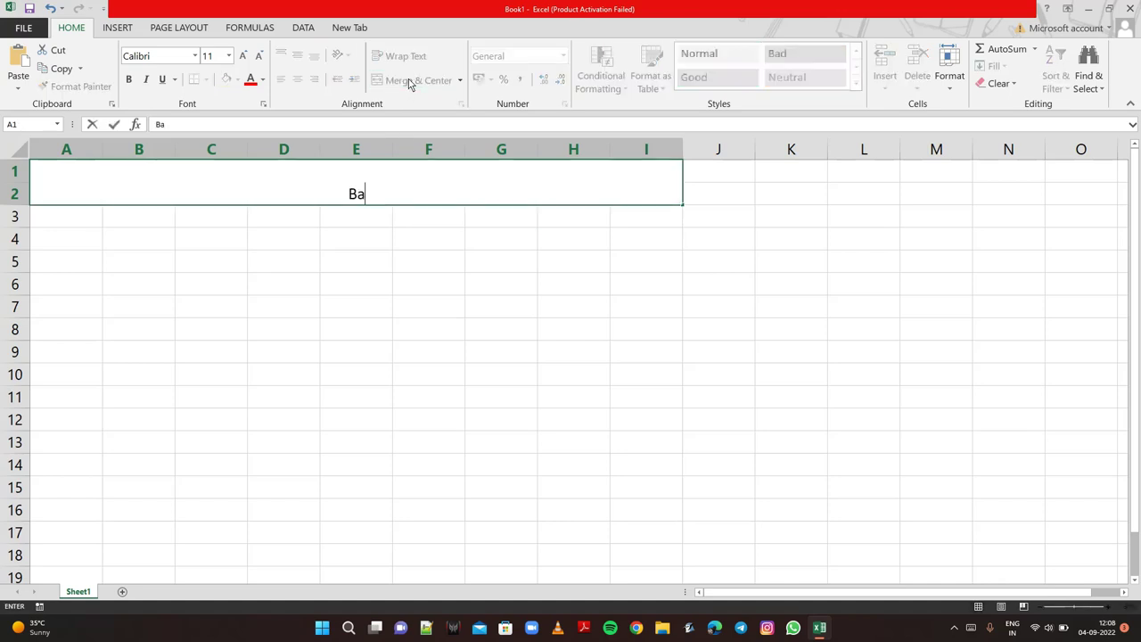
pyautogui.write('nking ')
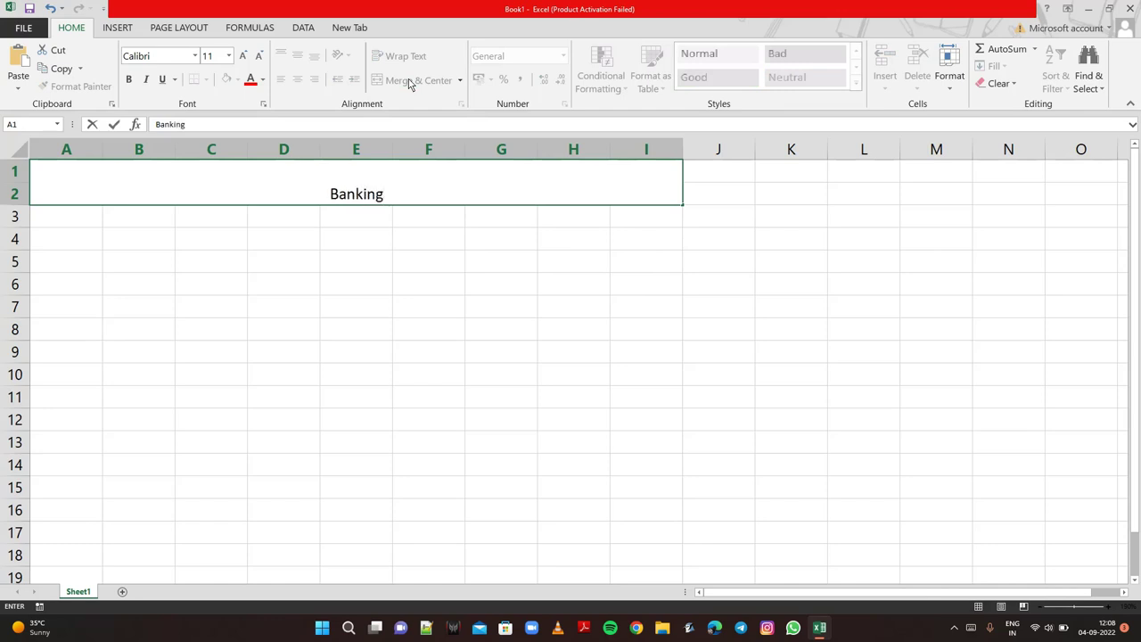
pyautogui.write('Accoun')
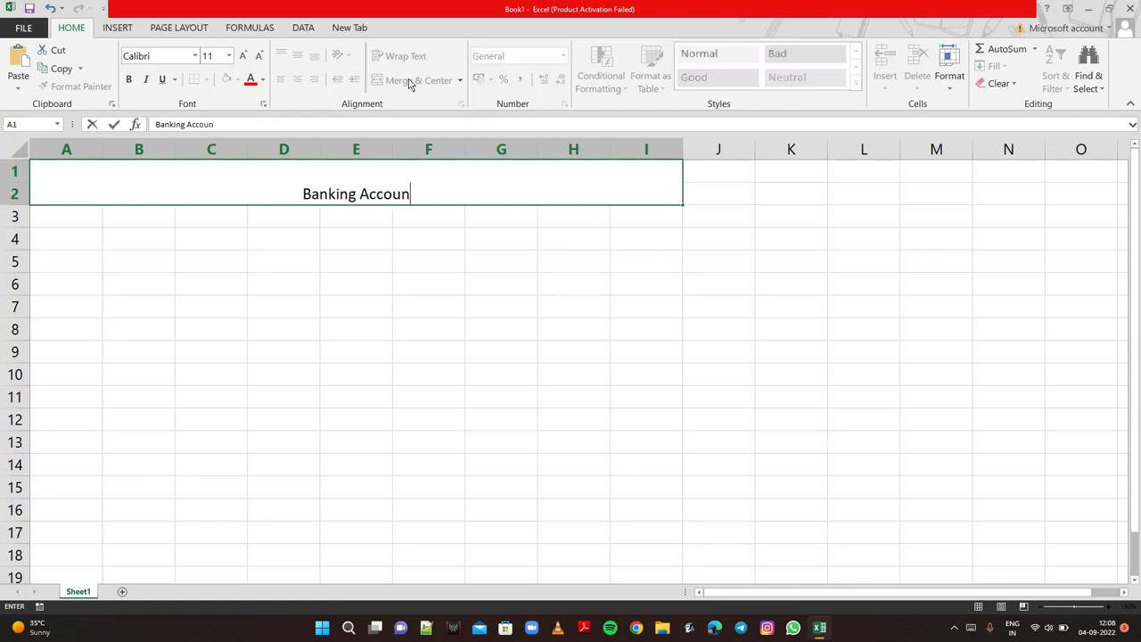
pyautogui.write('ting ')
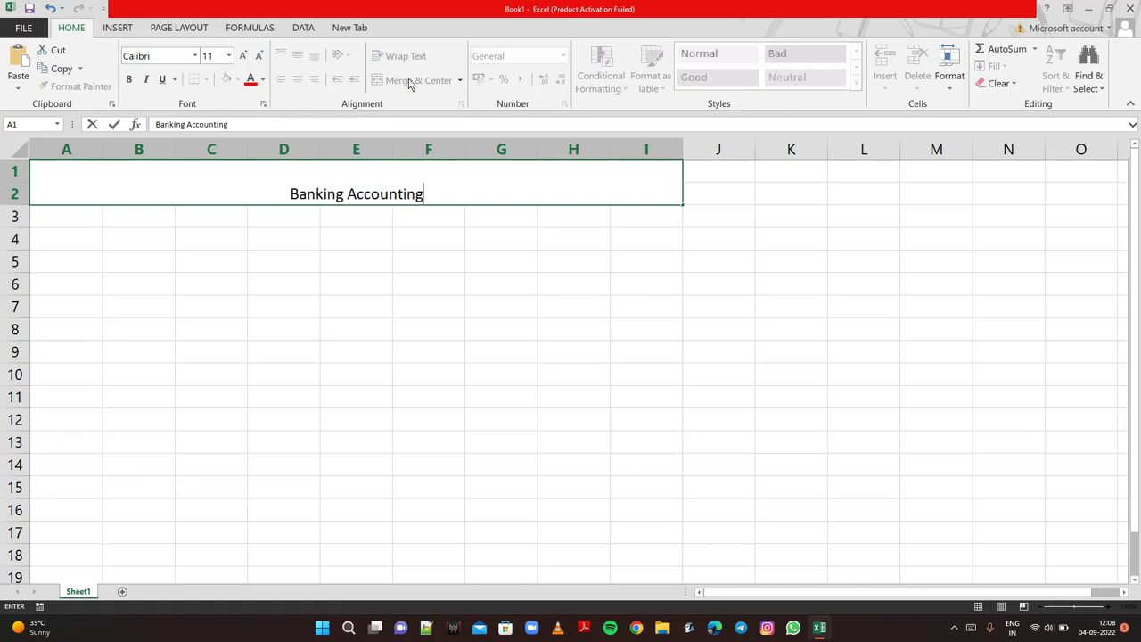
pyautogui.write('Tra')
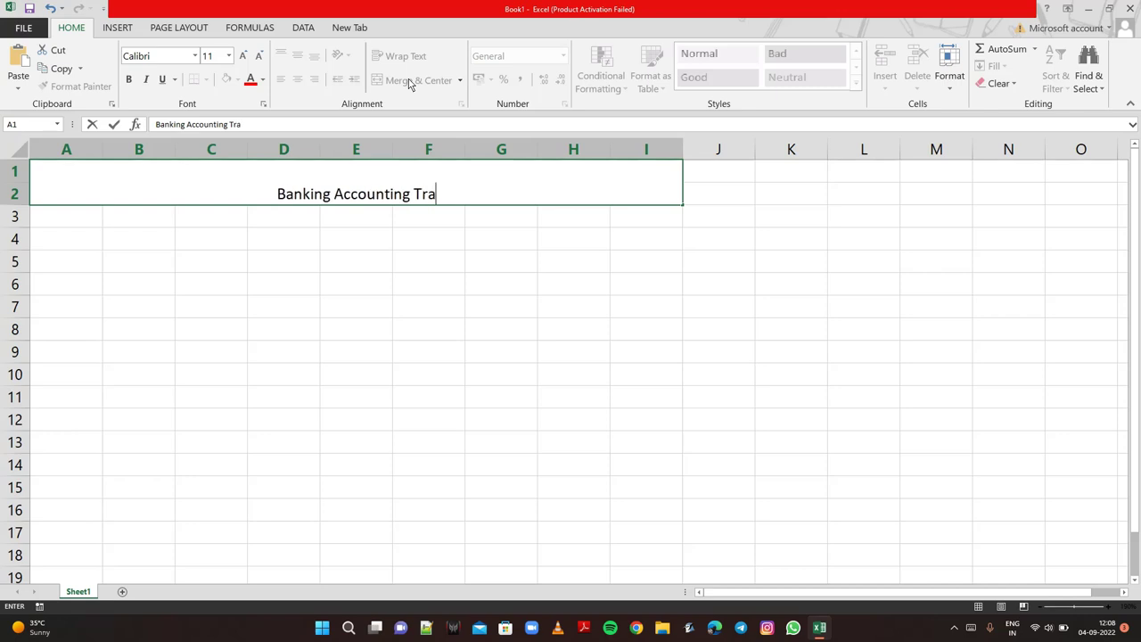
pyautogui.write('ini')
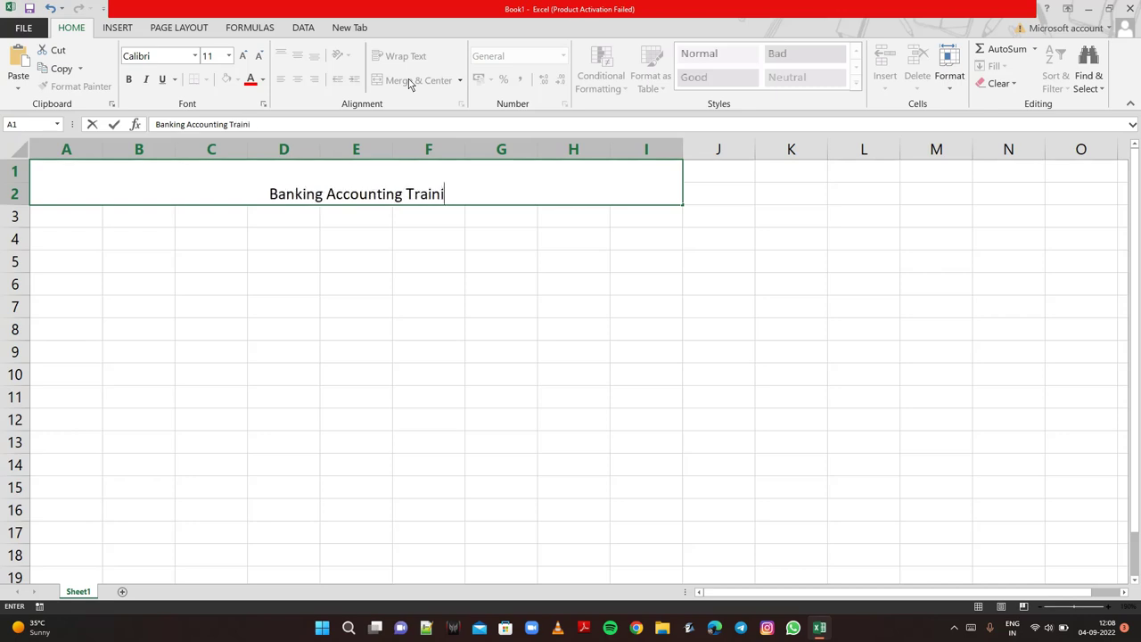
pyautogui.write('ng')
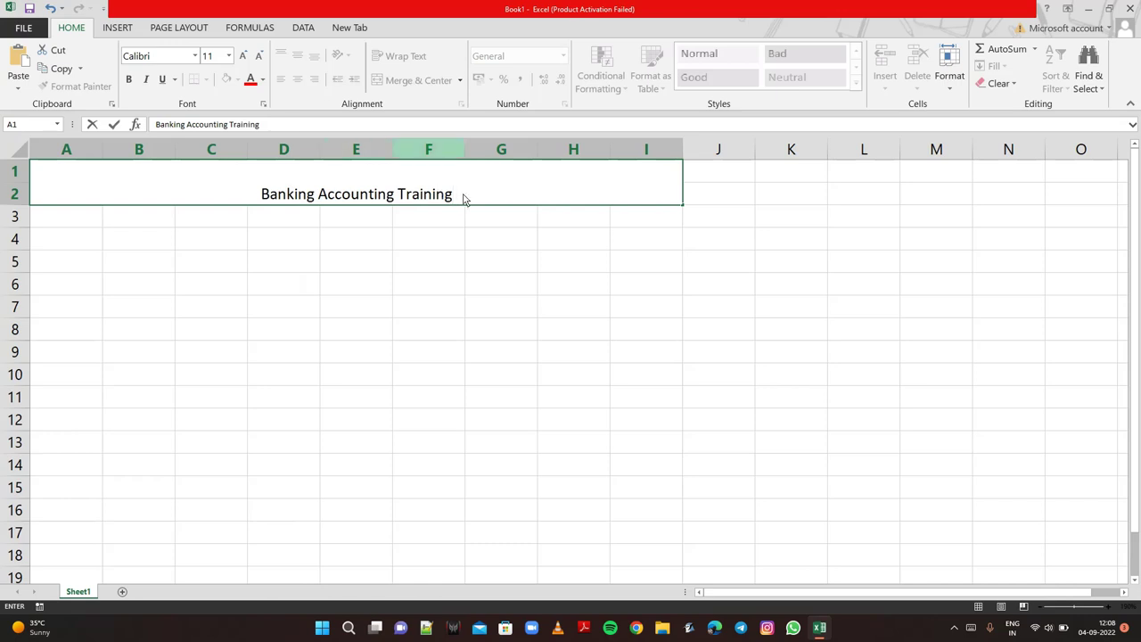
# - Make the title text bold at size 24
pyautogui.moveTo(463, 198); pyautogui.dragTo(241, 191)
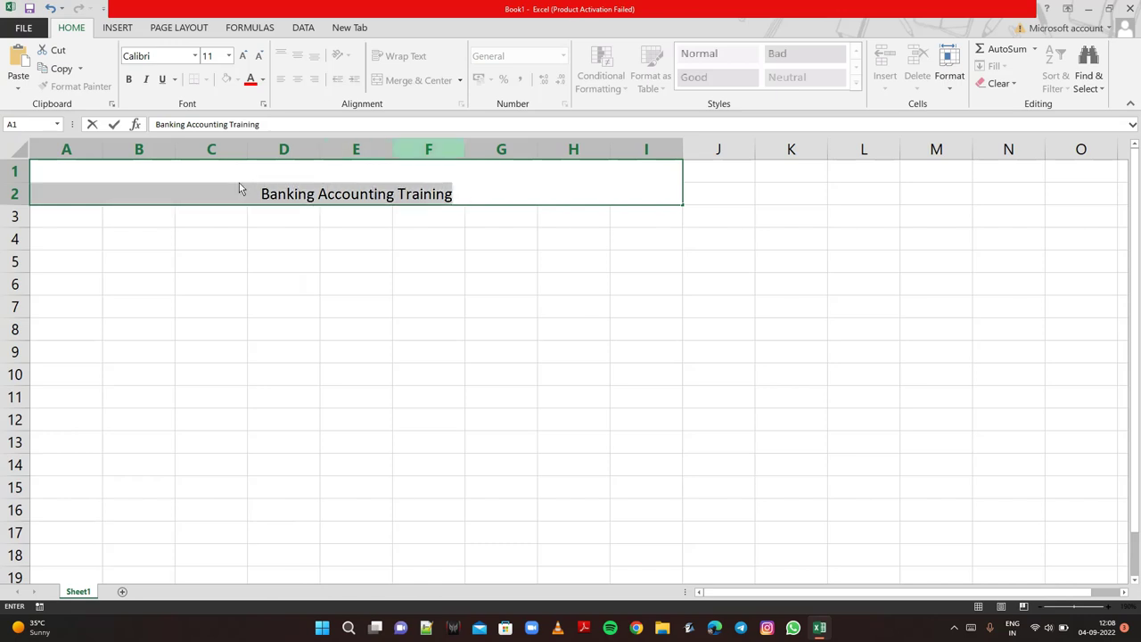
pyautogui.click(244, 55)
pyautogui.click(244, 55)
pyautogui.click(244, 55)
pyautogui.click(245, 55)
pyautogui.click(244, 56)
pyautogui.click(244, 55)
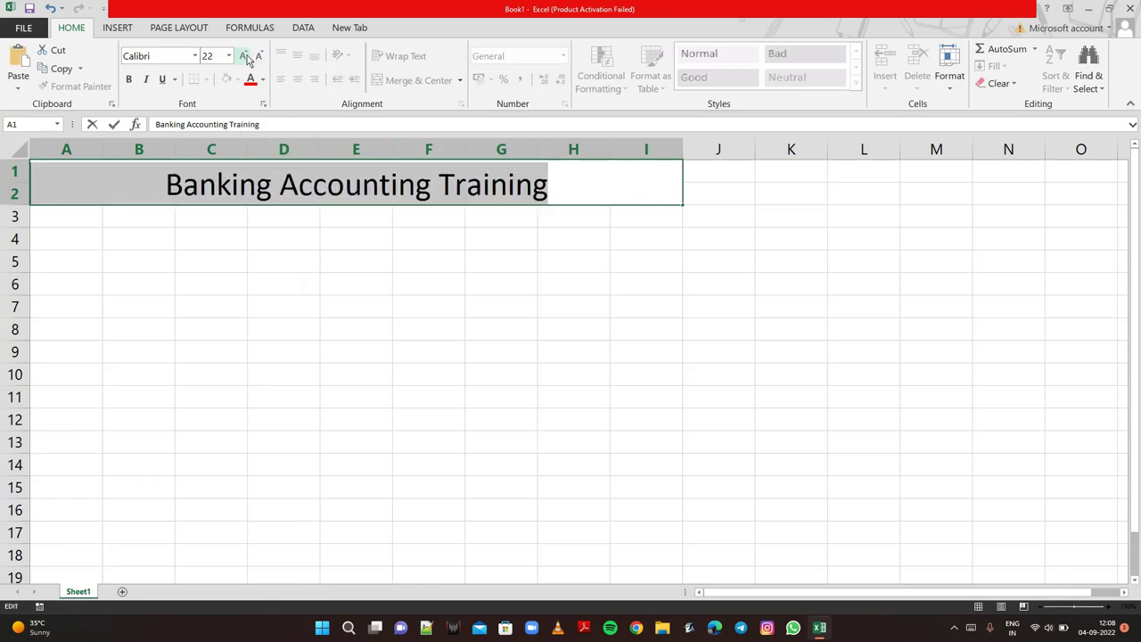
pyautogui.click(244, 55)
pyautogui.click(128, 78)
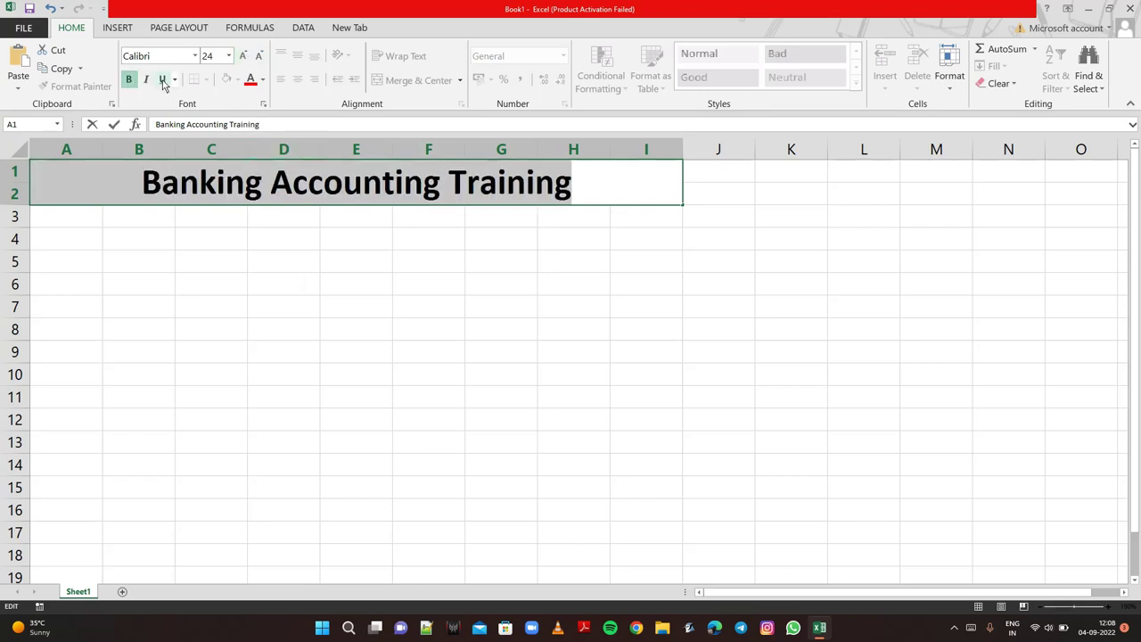
# - Enter the headings 'S.No' in A3 and 'Customer Name' in B3
pyautogui.click(65, 236)
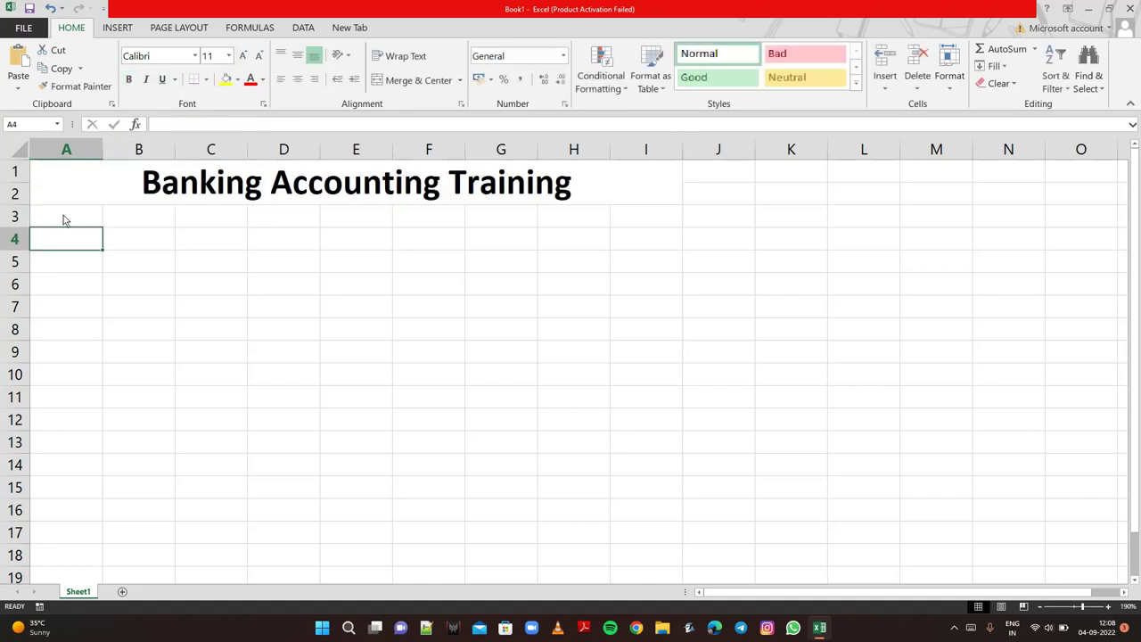
pyautogui.click(64, 219)
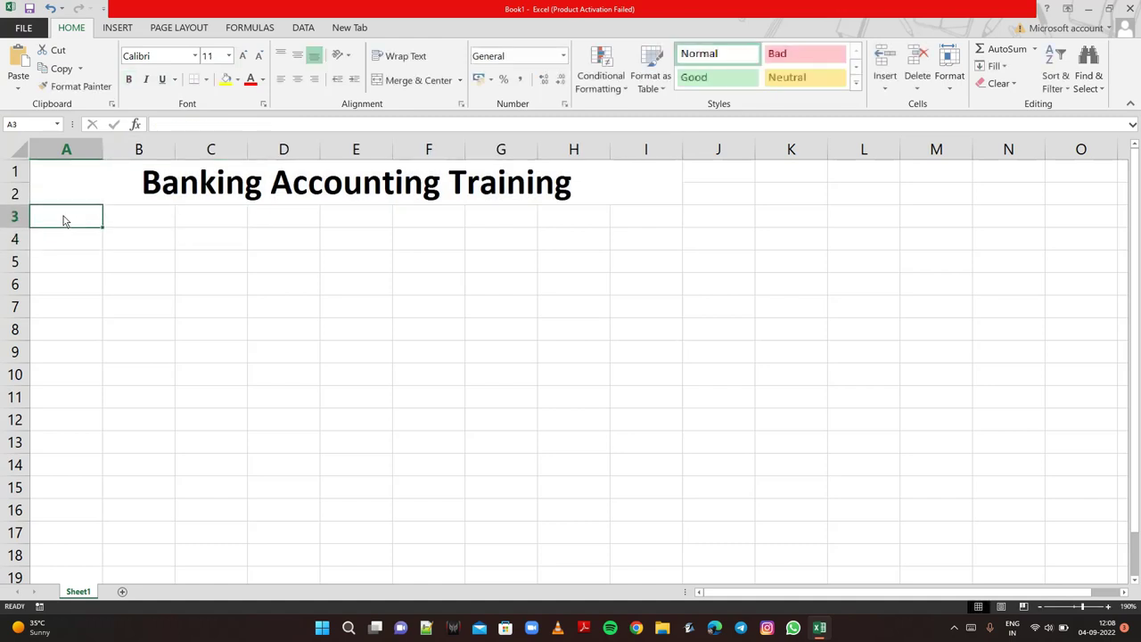
pyautogui.write('S')
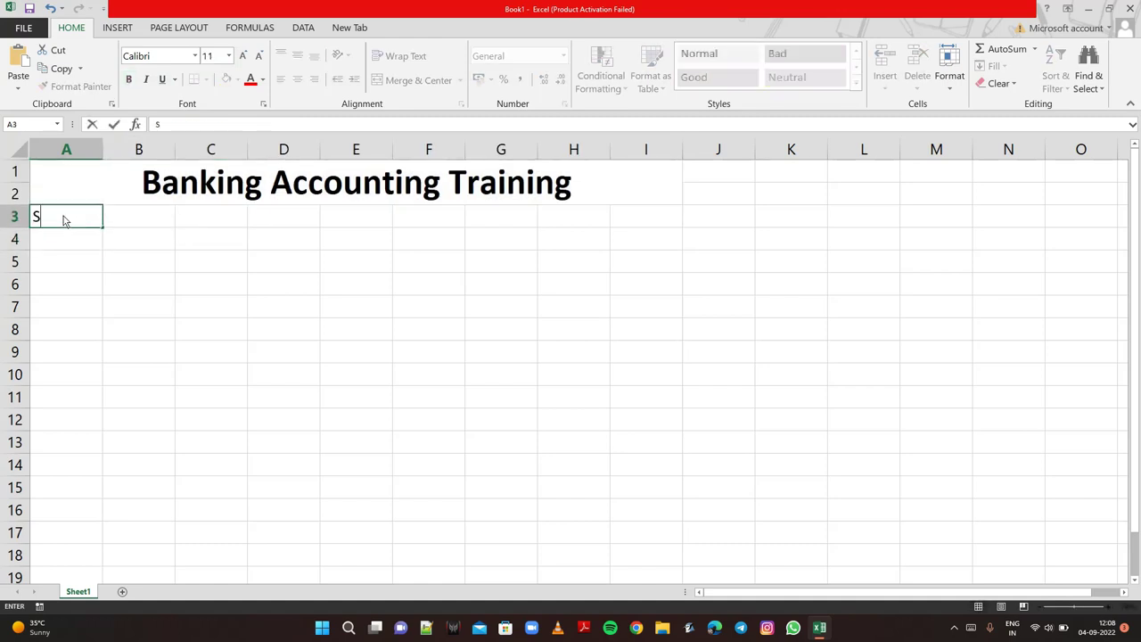
pyautogui.write('.n')
pyautogui.press('BackSpace')
pyautogui.write('No.')
pyautogui.press('Tab')
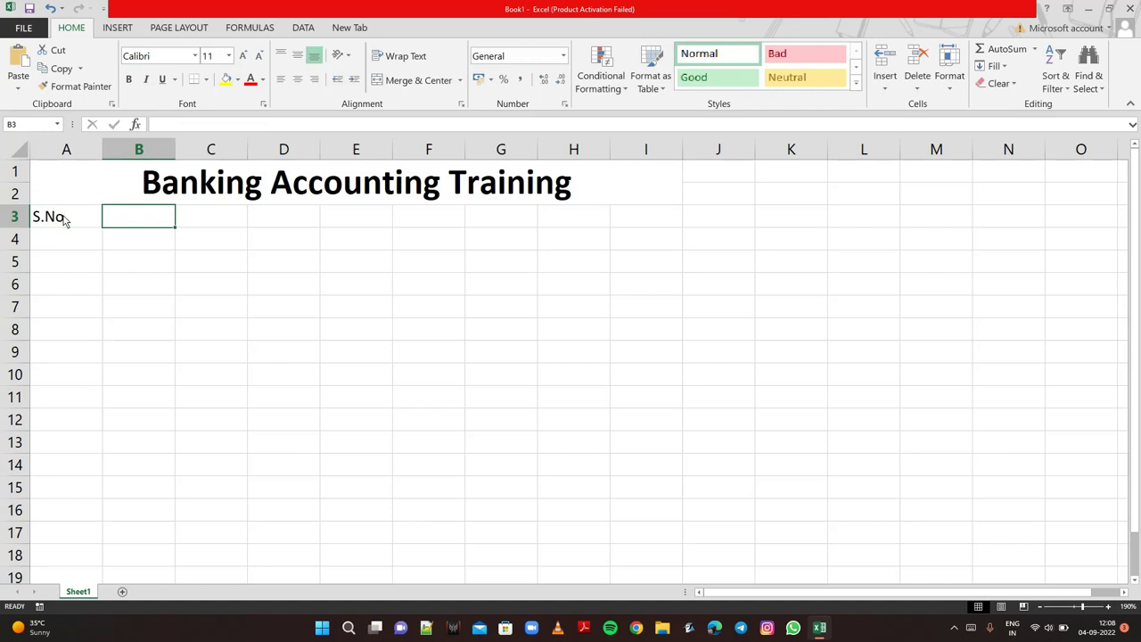
pyautogui.write('C')
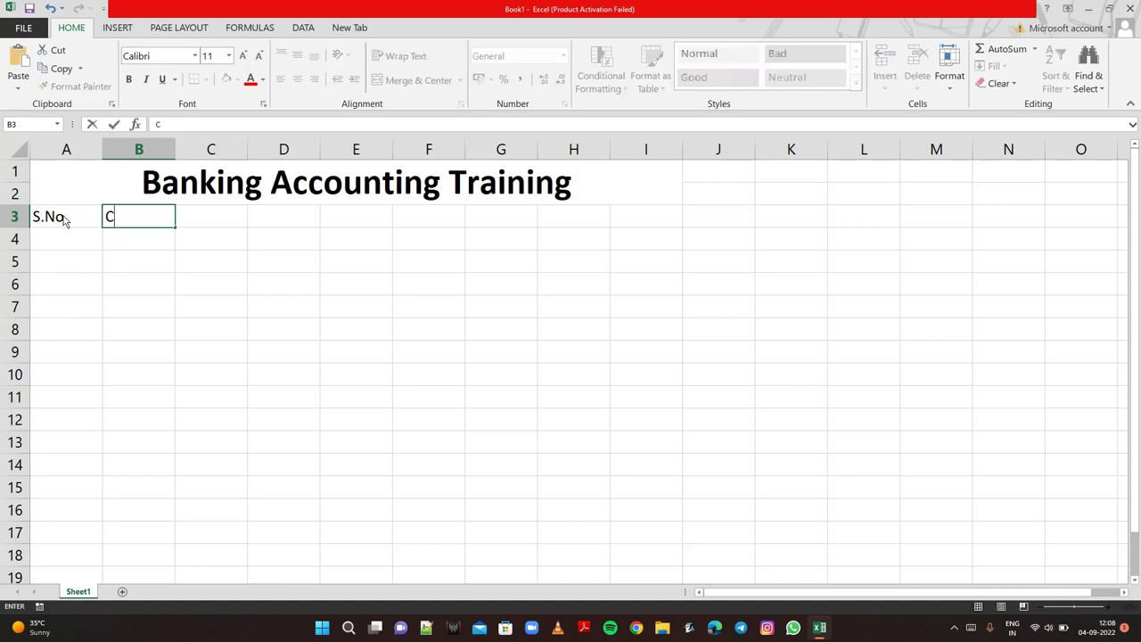
pyautogui.write('ustome')
pyautogui.write('r Name')
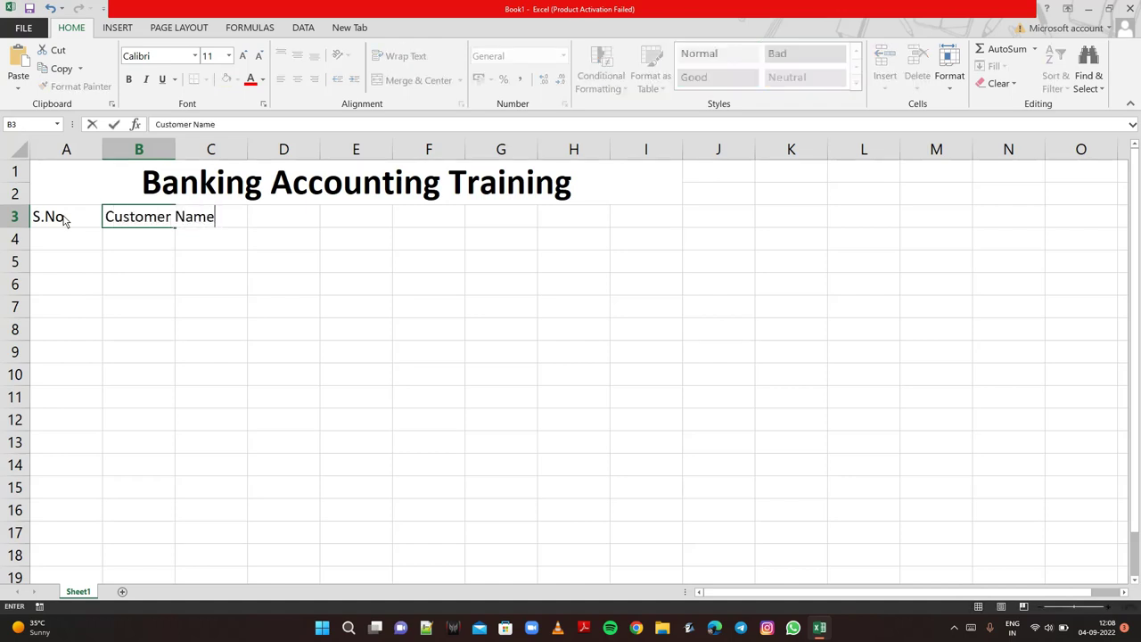
pyautogui.press('Tab')
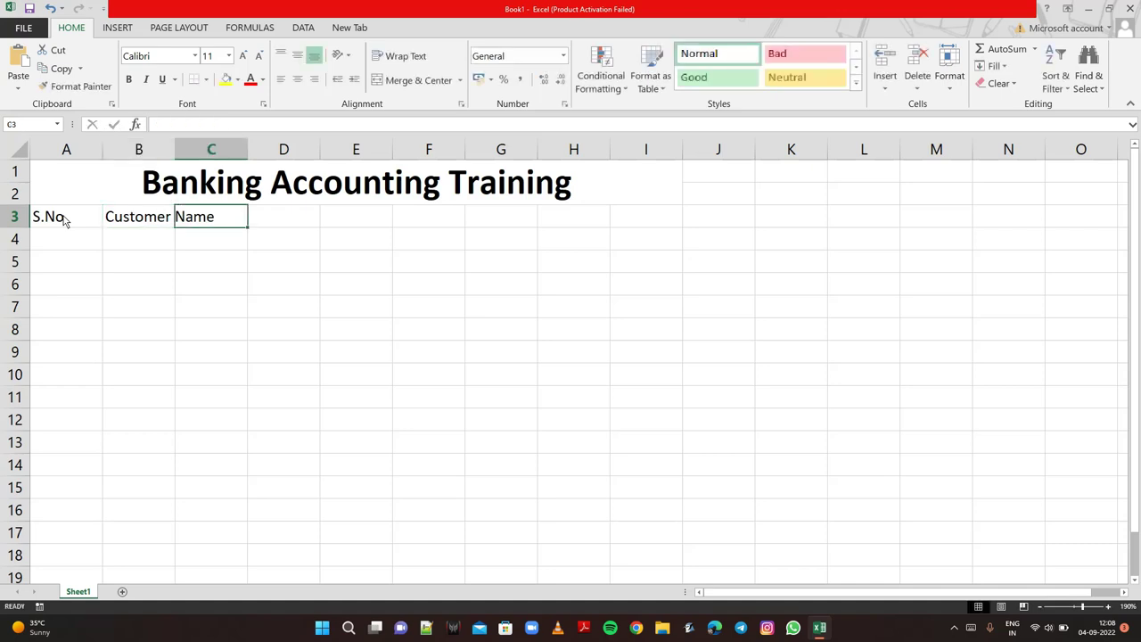
# - Enter 'Bank Name', 'FD Amount' and 'Intrest Rate' in C3, D3 and E3
pyautogui.write('Bank')
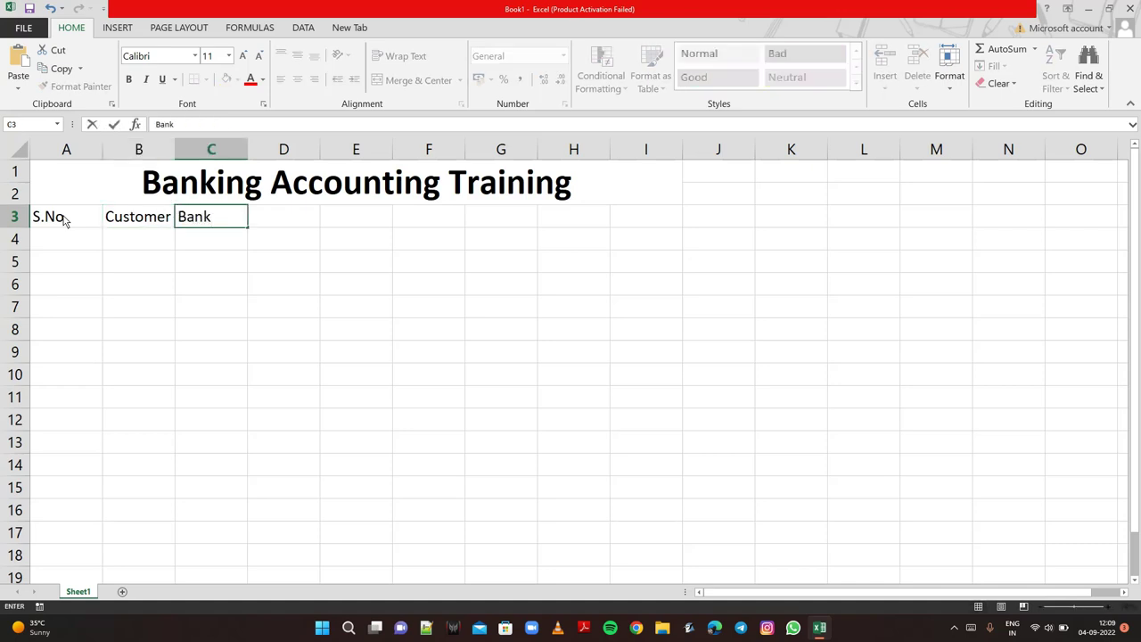
pyautogui.write(' Name')
pyautogui.press('Tab')
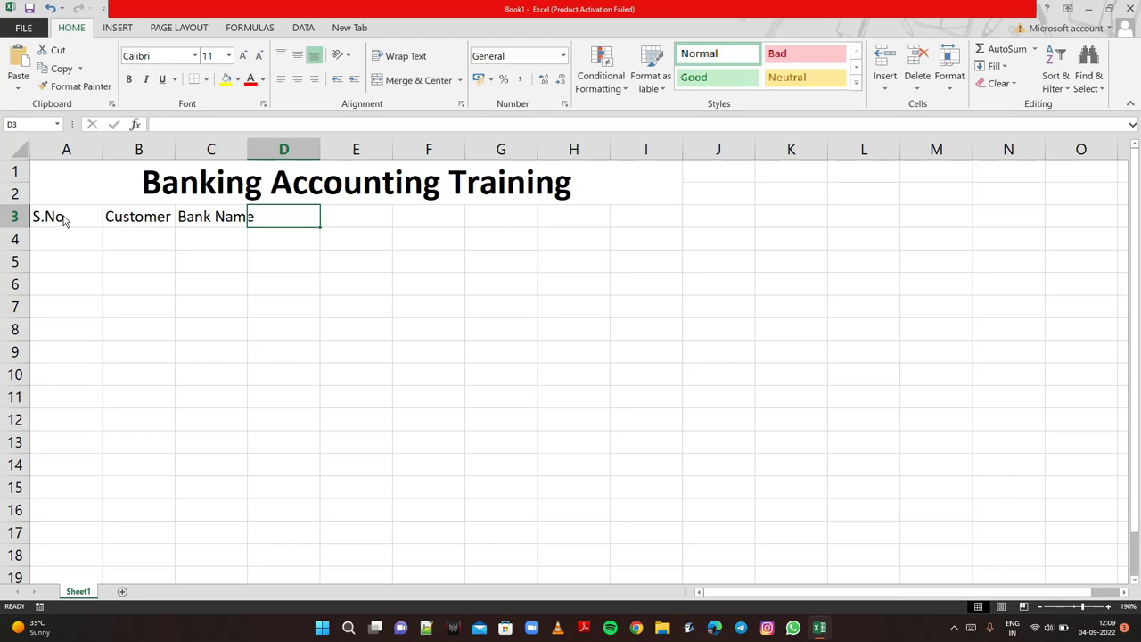
pyautogui.write('FD ')
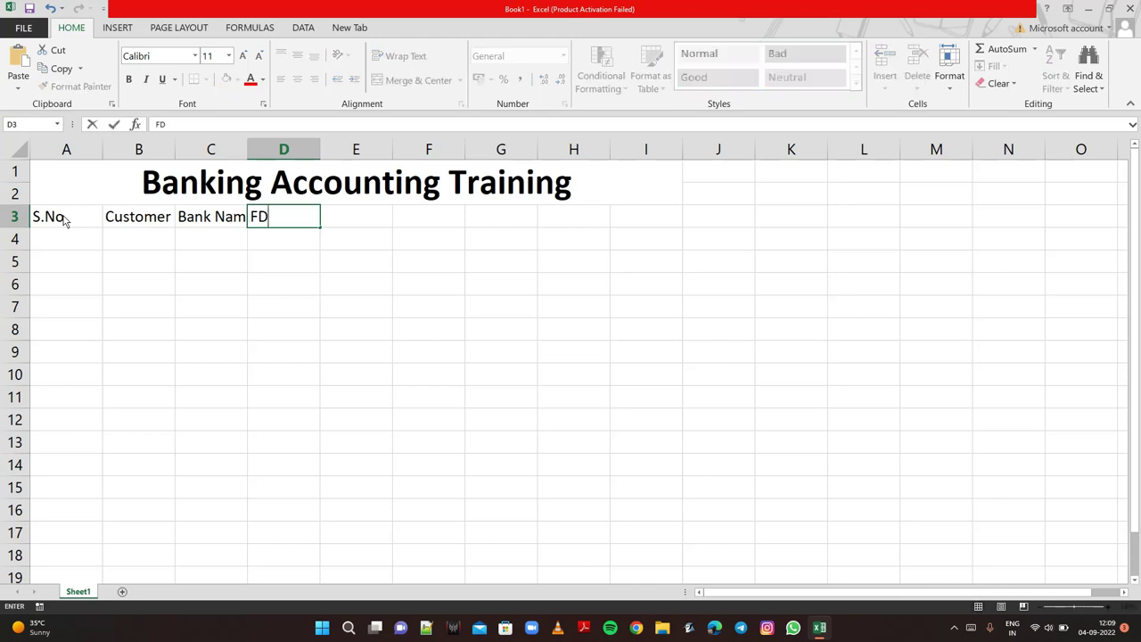
pyautogui.write('Amou')
pyautogui.write('nt')
pyautogui.press('Tab')
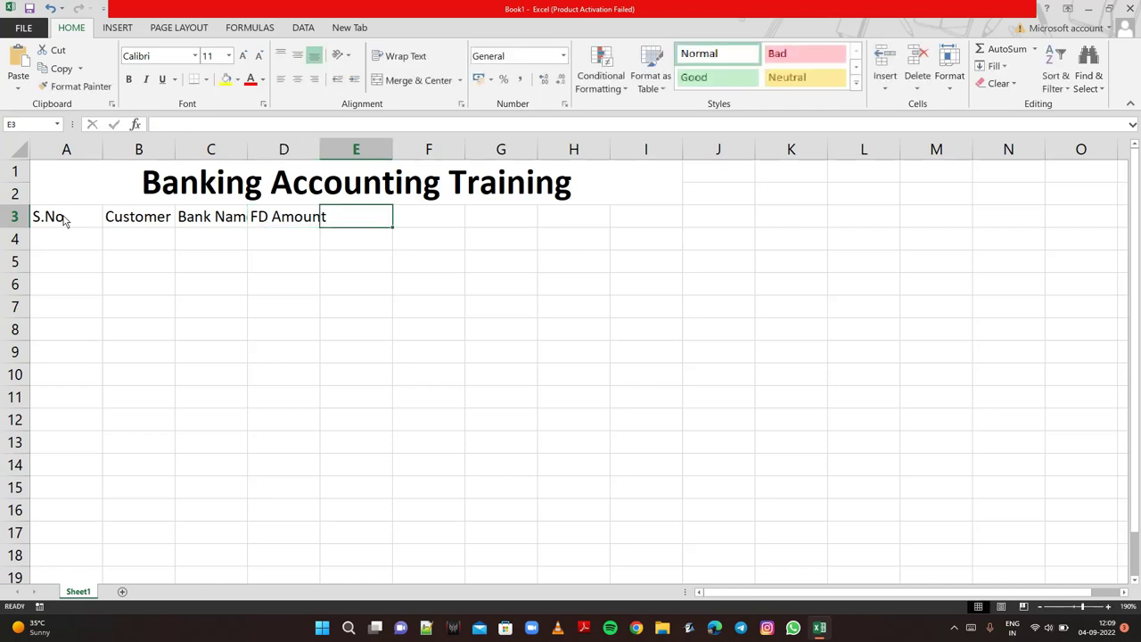
pyautogui.write('In')
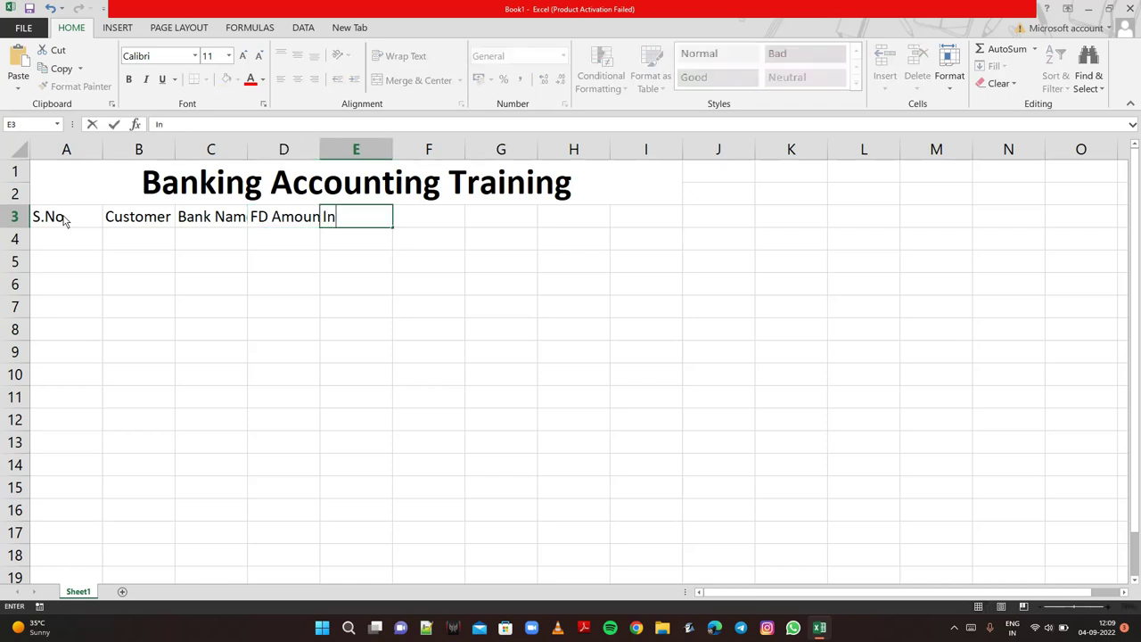
pyautogui.write('tres')
pyautogui.press('BackSpace')
pyautogui.write('s')
pyautogui.write('t')
pyautogui.write(' R')
pyautogui.write('ate')
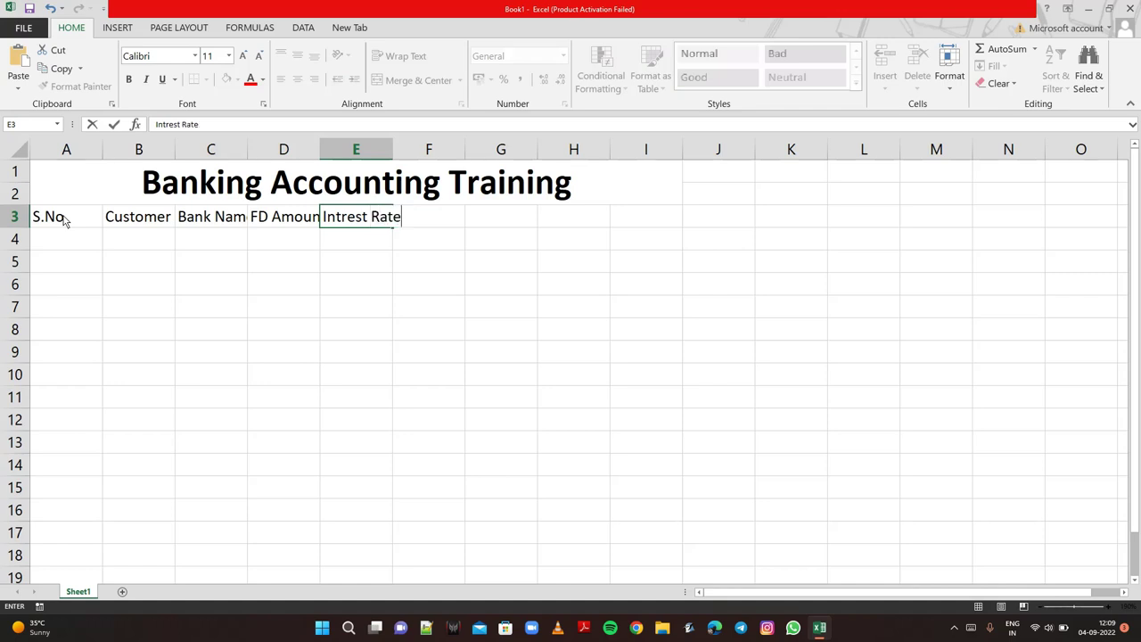
pyautogui.press('Tab')
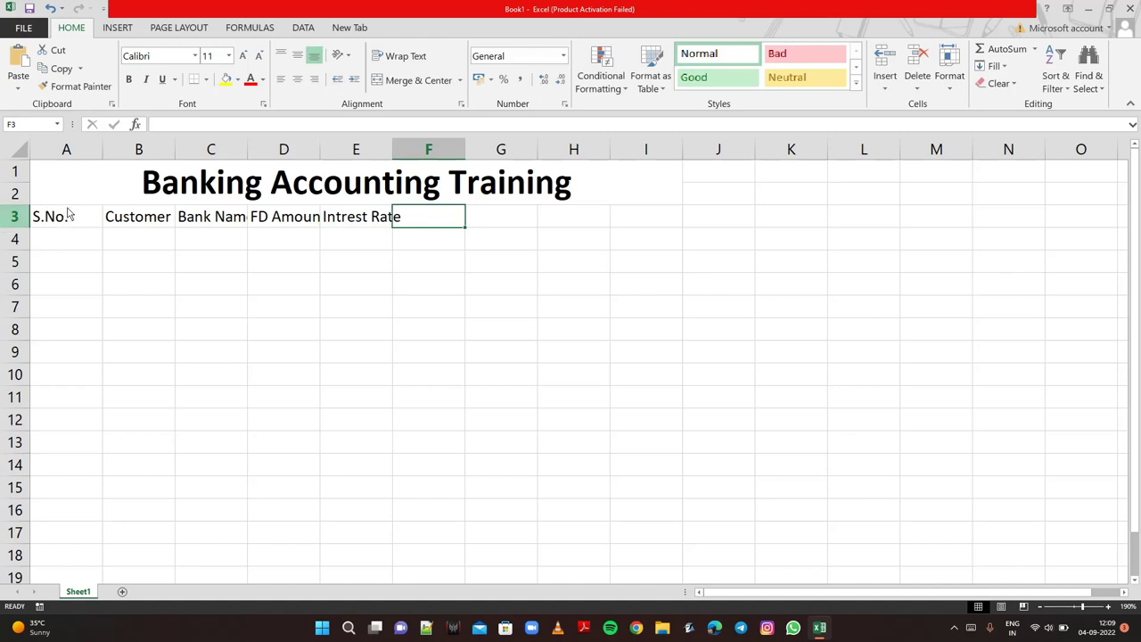
# - Correct the E3 heading spelling to 'Interest Rate'
pyautogui.click(350, 223)
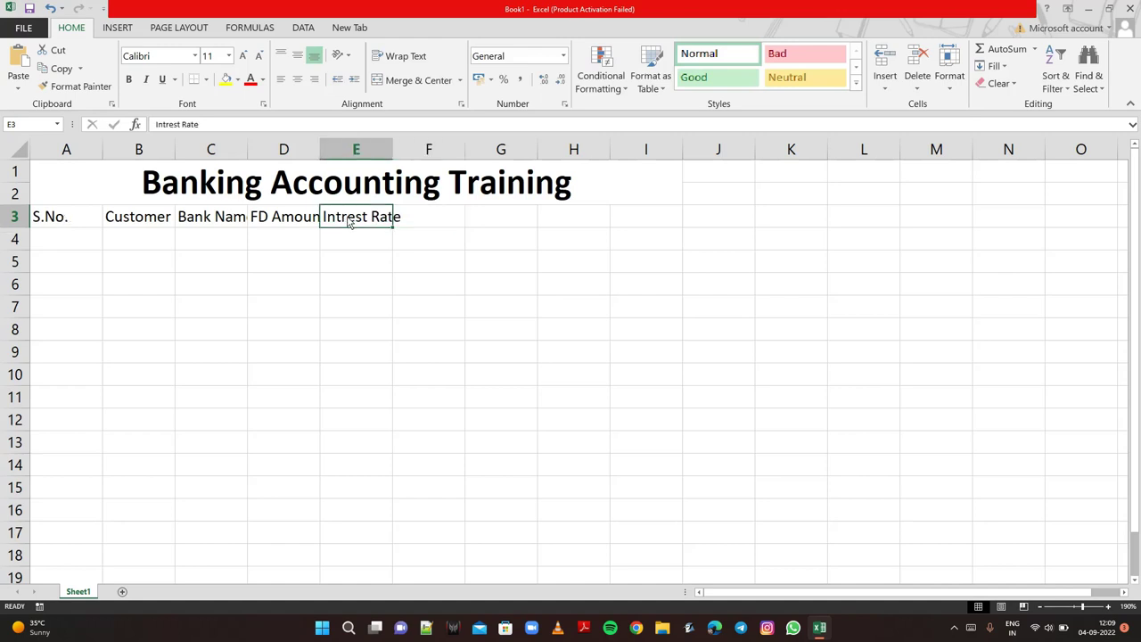
pyautogui.doubleClick(363, 226)
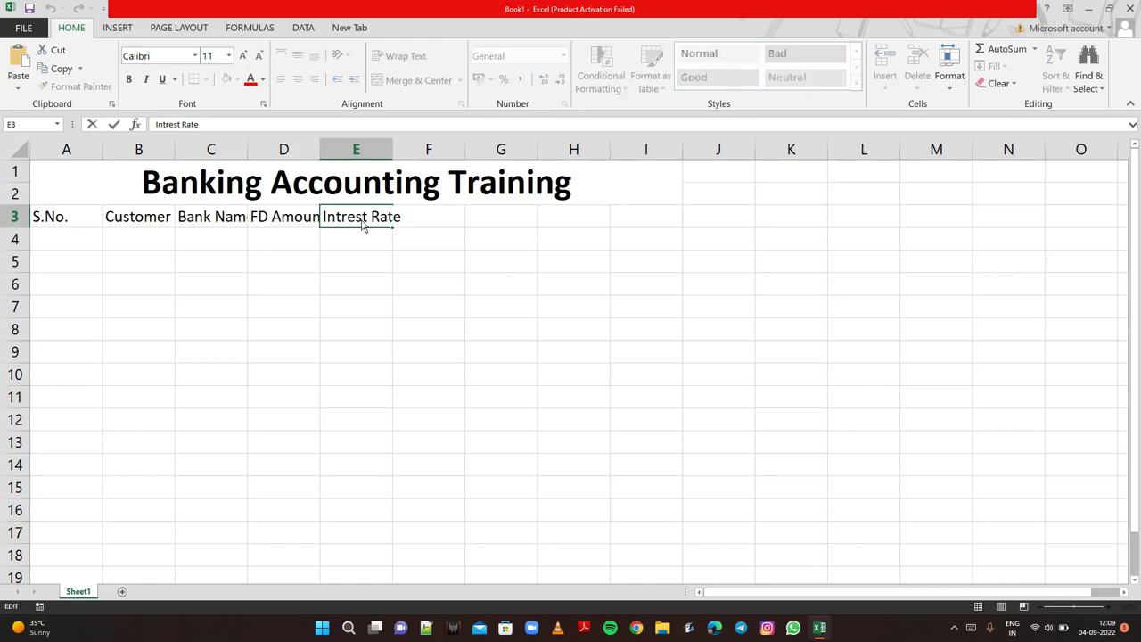
pyautogui.press('BackSpace')
pyautogui.write('a')
pyautogui.write('s')
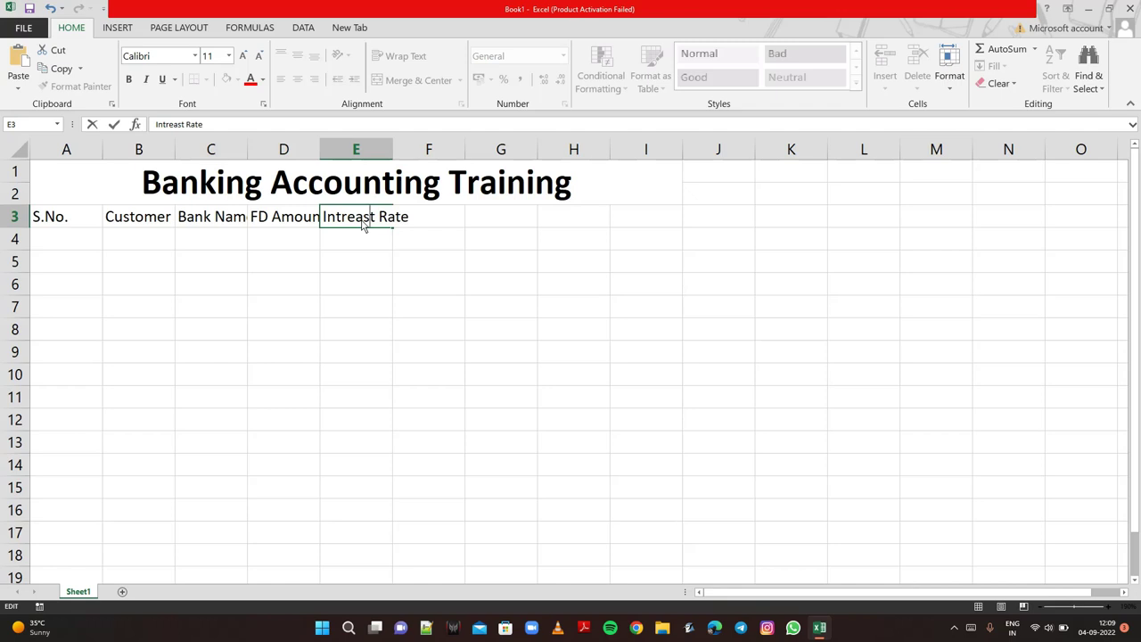
pyautogui.press('BackSpace')
pyautogui.press('BackSpace')
pyautogui.press('BackSpace')
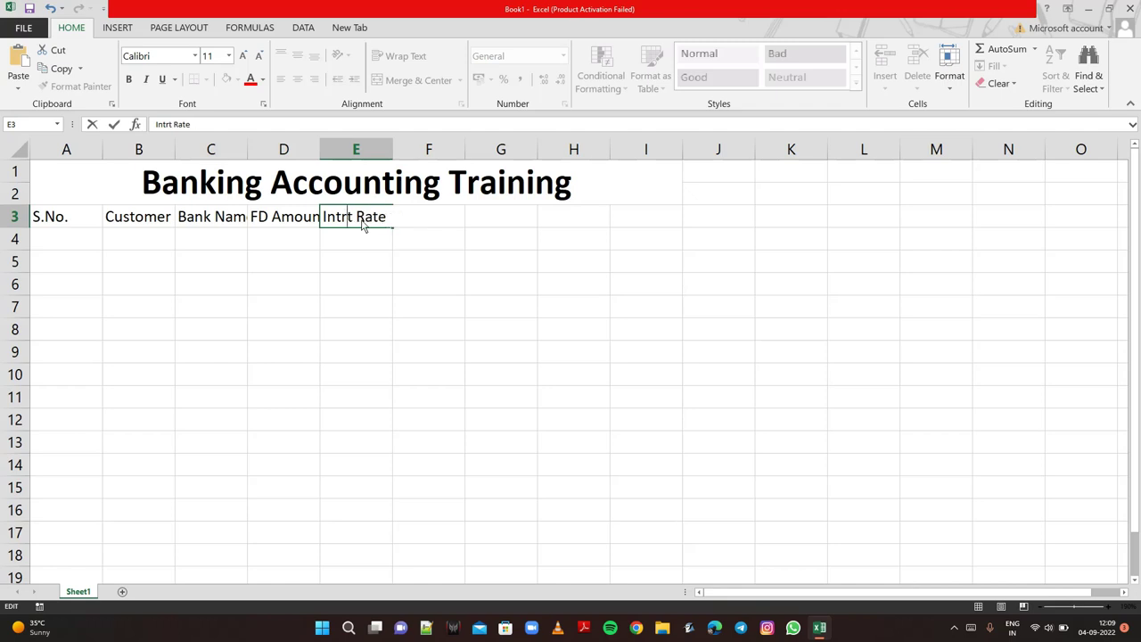
pyautogui.press('BackSpace')
pyautogui.write('ere')
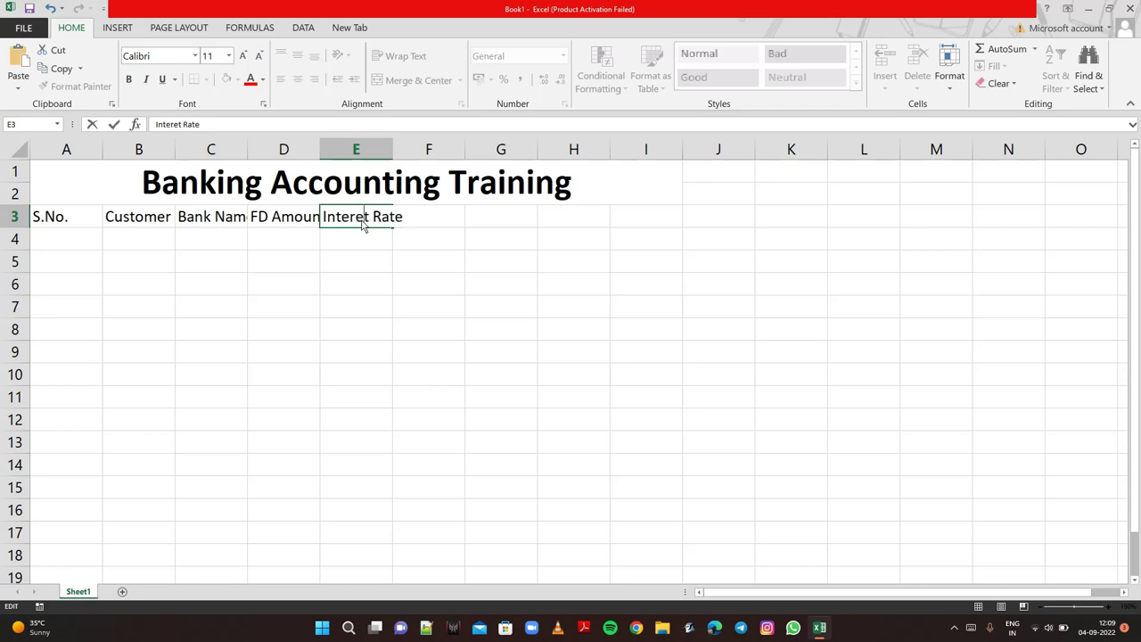
pyautogui.write('s')
pyautogui.click(488, 221)
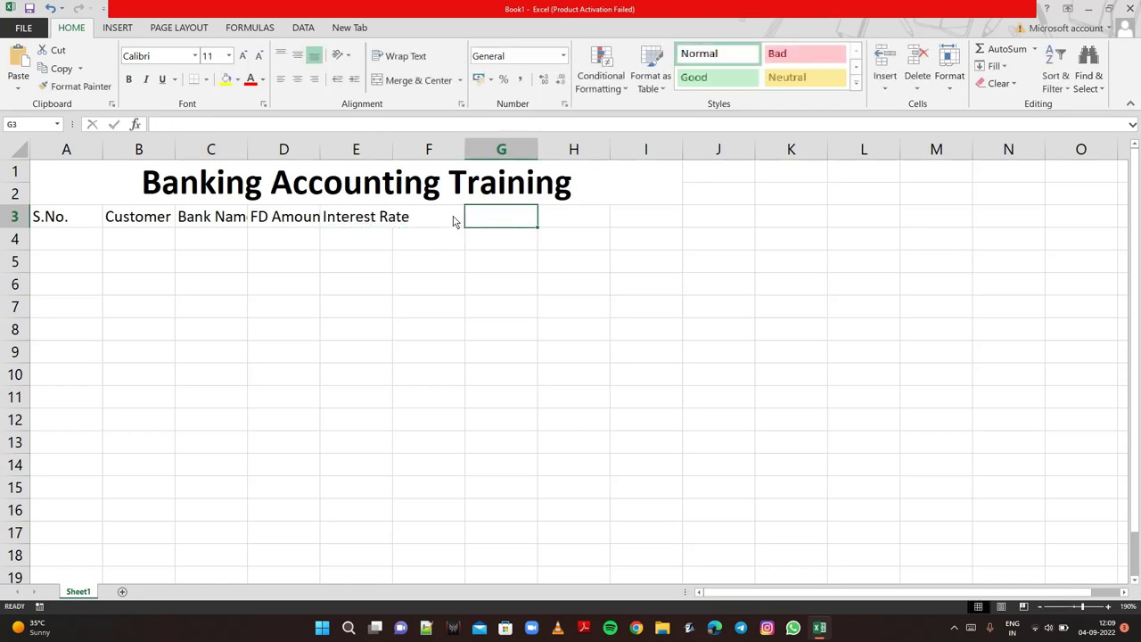
# - Enter 'Time Duration' in F3 and 'FV' in G3
pyautogui.click(453, 221)
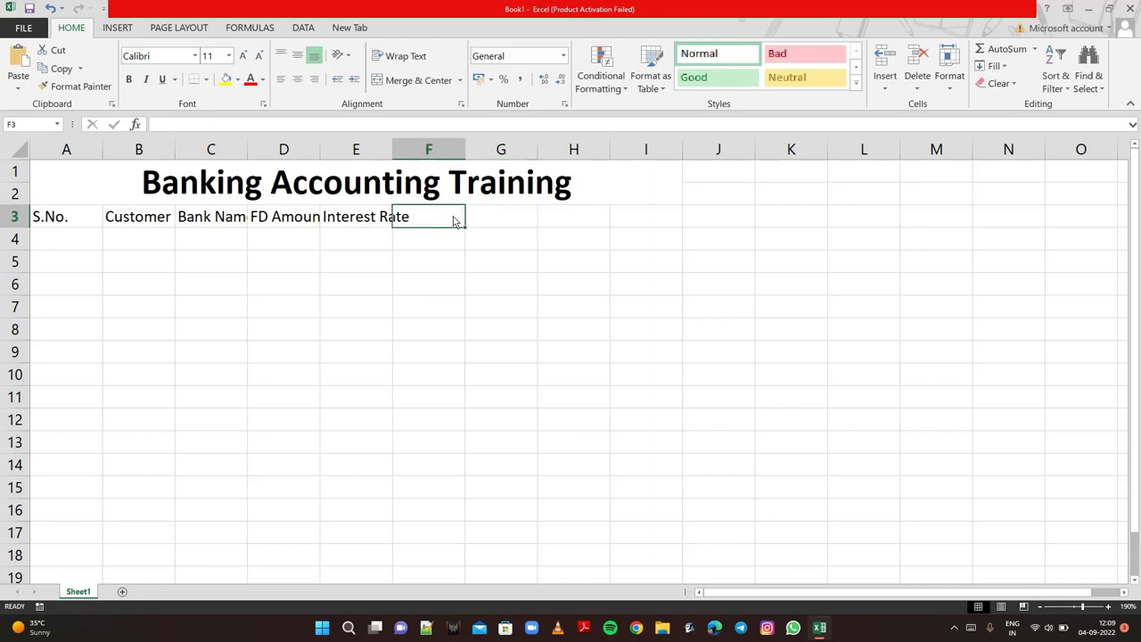
pyautogui.write('Time')
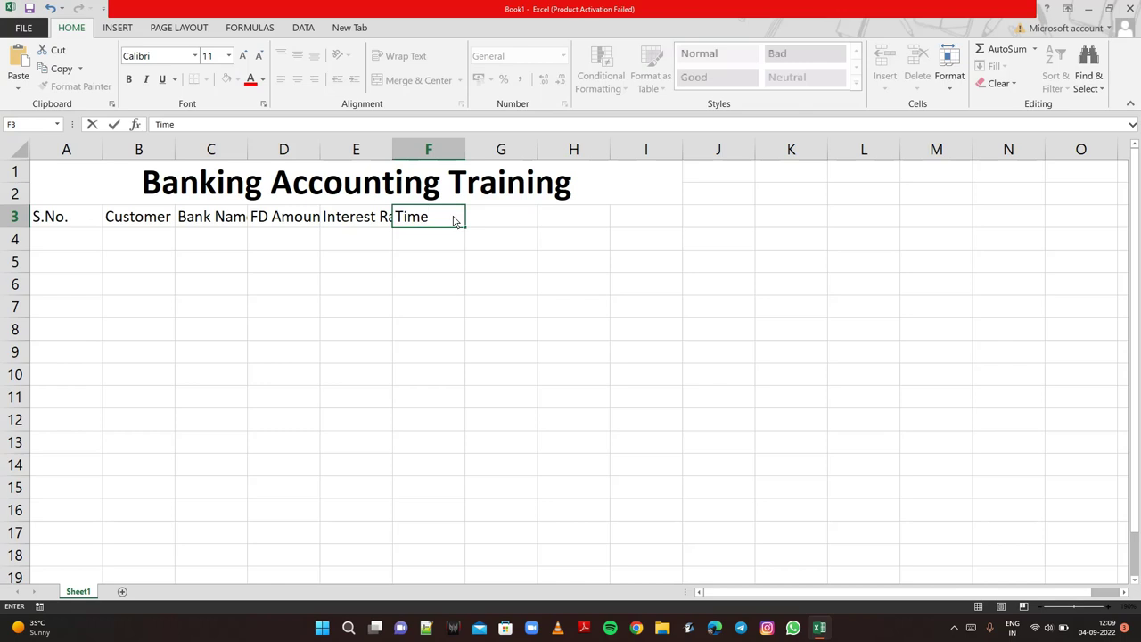
pyautogui.write(' Du')
pyautogui.write('ration')
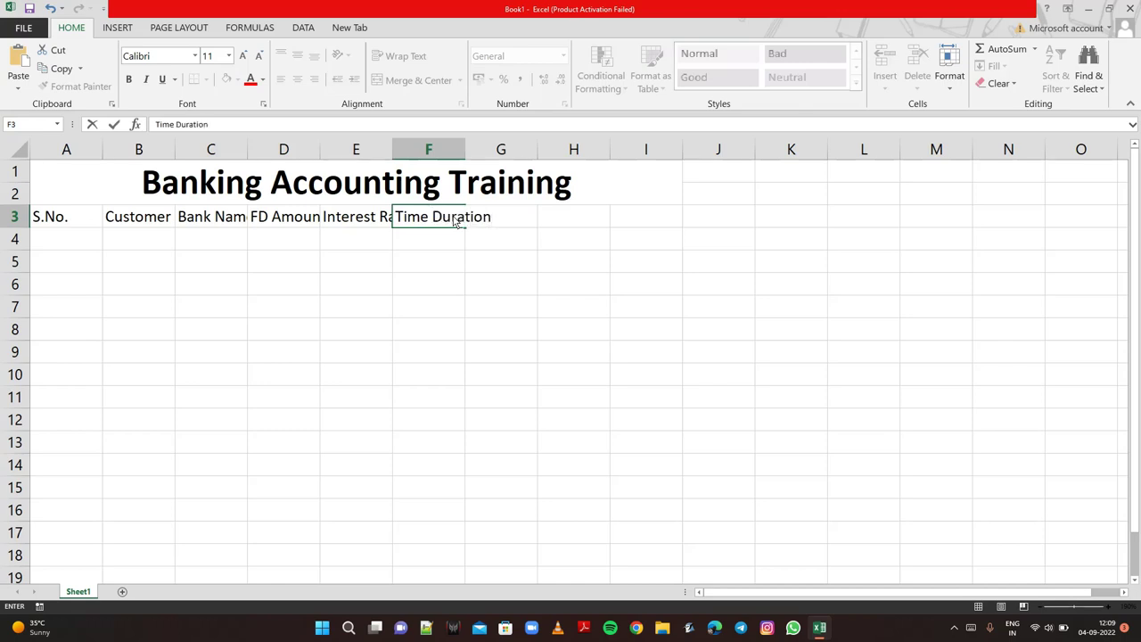
pyautogui.press('Up')
pyautogui.press('Right')
pyautogui.press('Down')
pyautogui.press('Left')
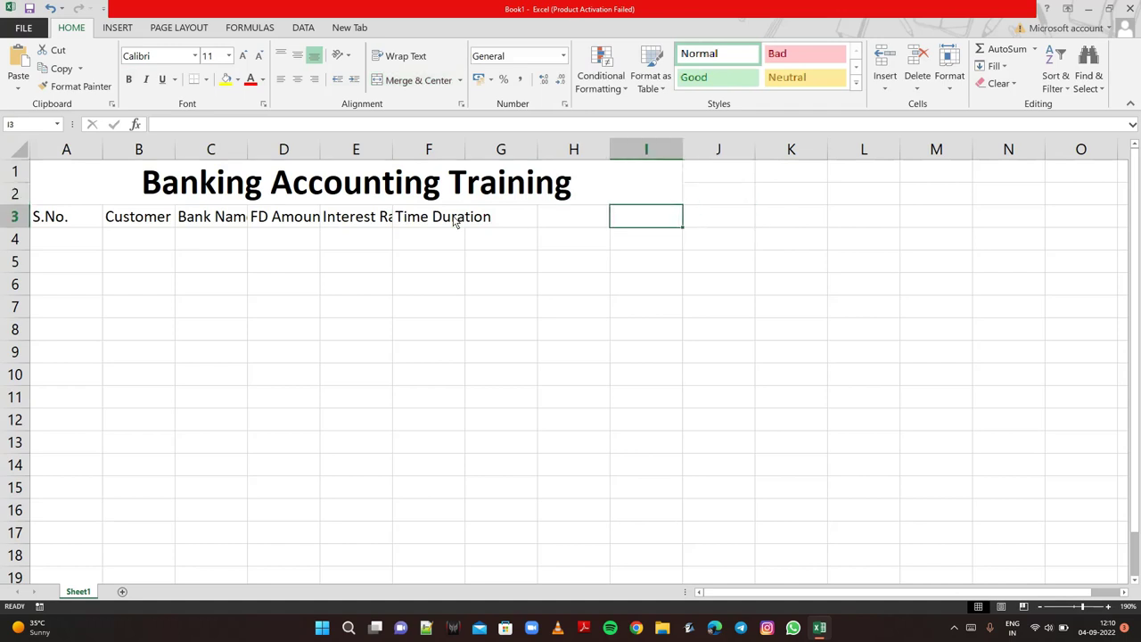
pyautogui.click(455, 221)
pyautogui.write('0')
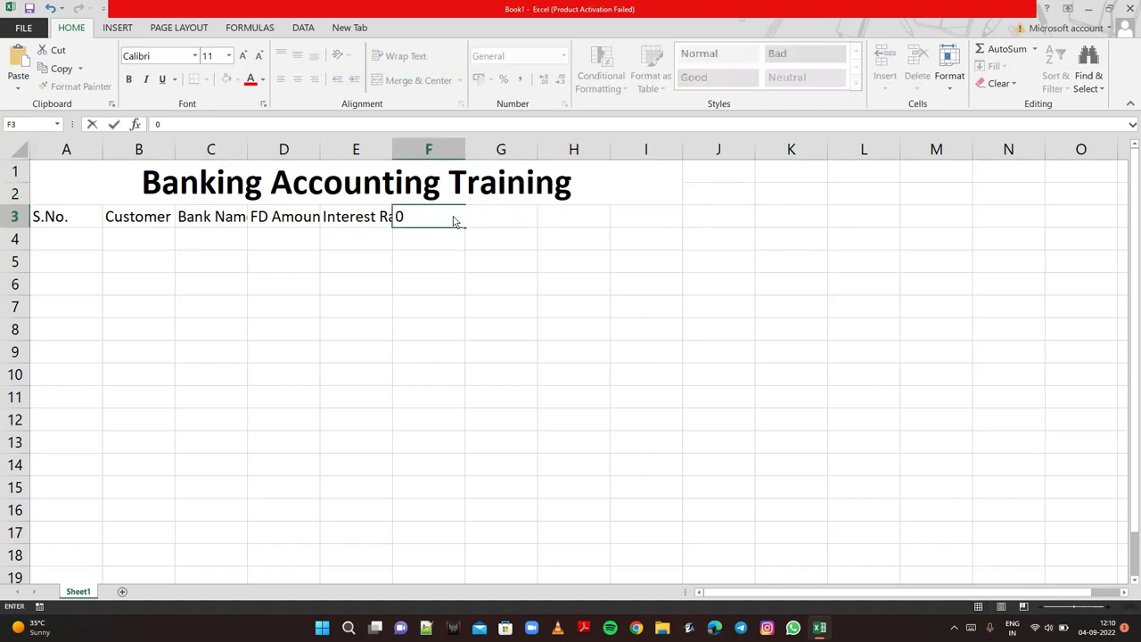
pyautogui.press('BackSpace')
pyautogui.press('Tab')
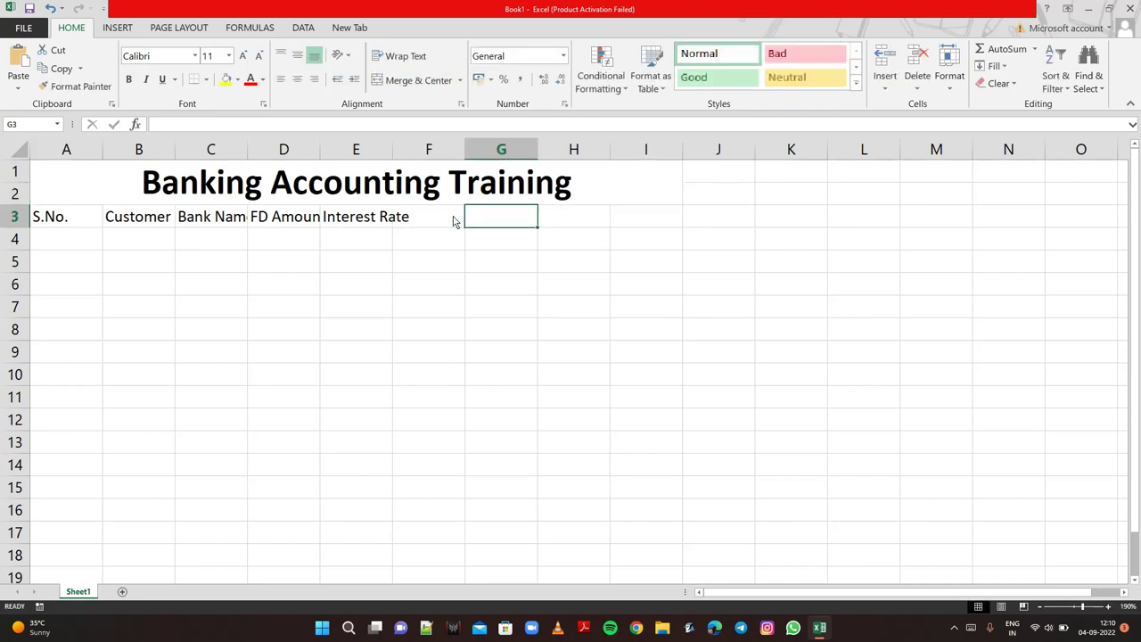
pyautogui.click(452, 221)
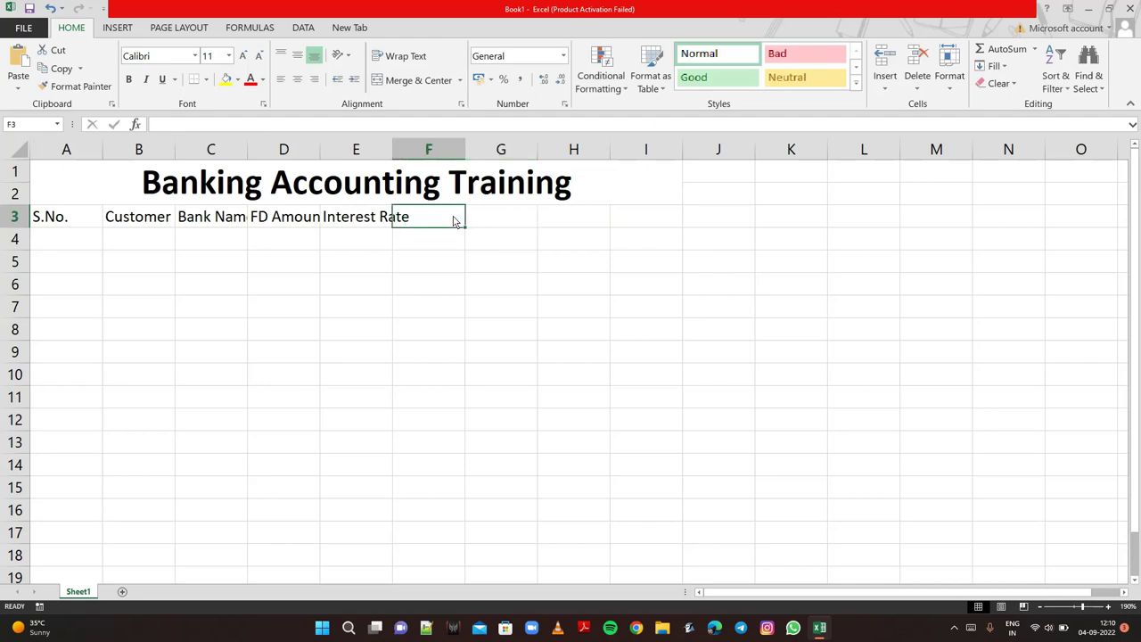
pyautogui.write('Time ')
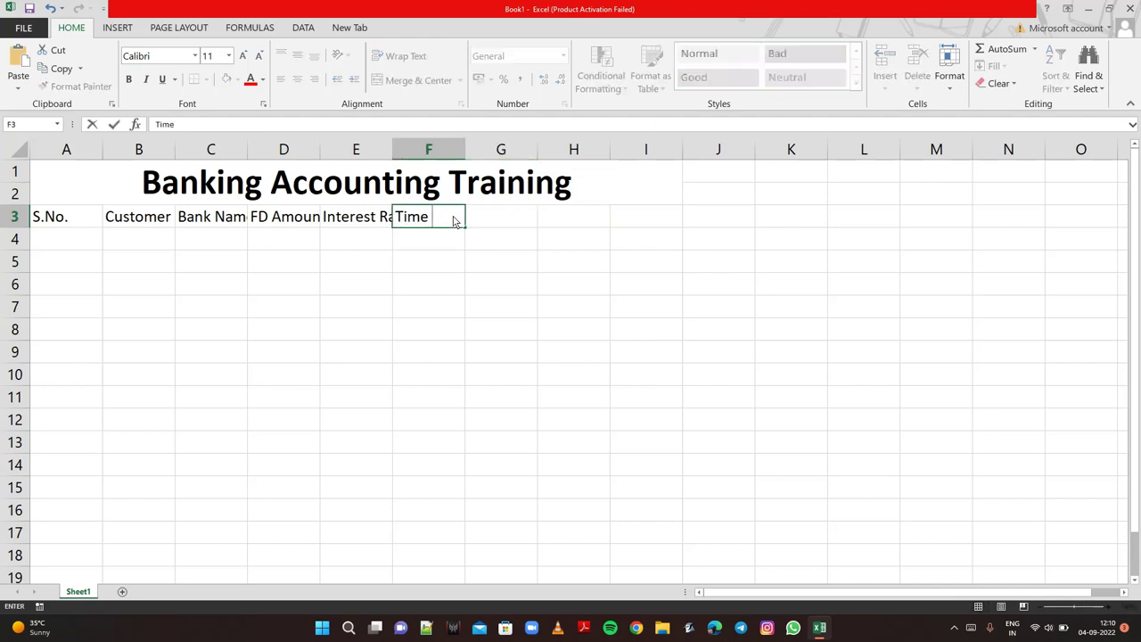
pyautogui.write('Duration')
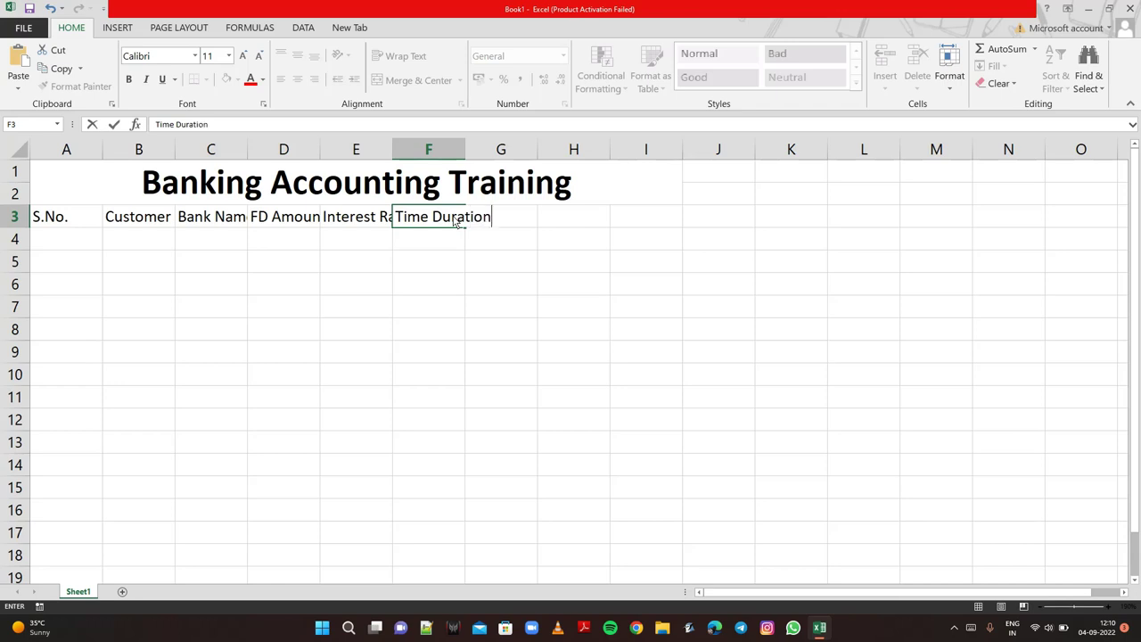
pyautogui.press('Tab')
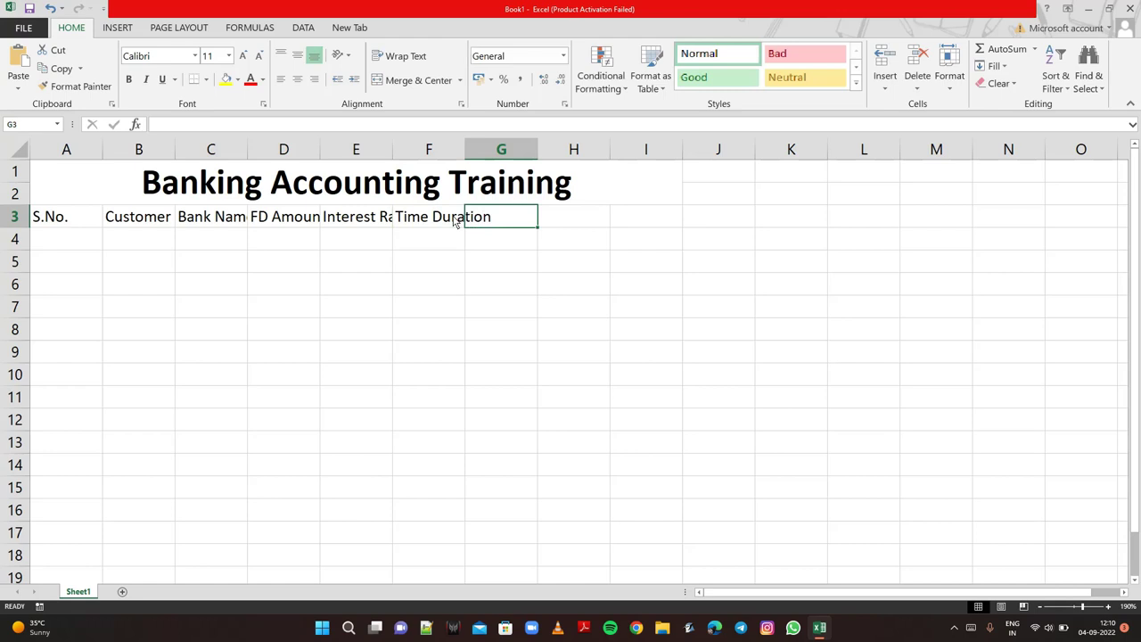
pyautogui.write('FV')
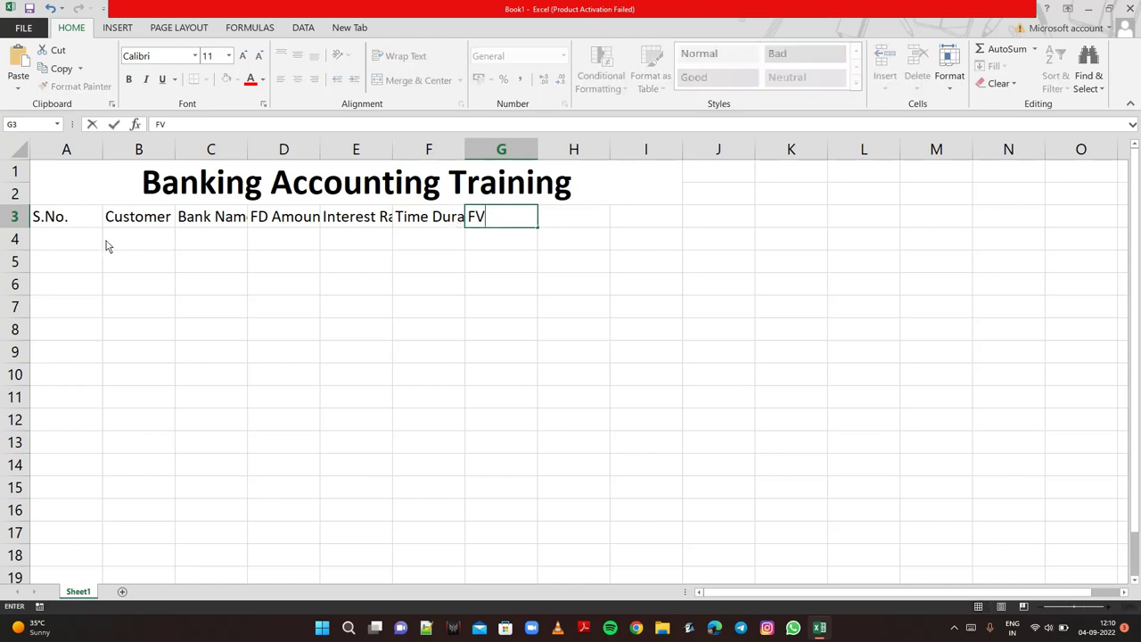
# - AutoFit the widths of columns A through G to their row-3 headings
pyautogui.moveTo(77, 224); pyautogui.dragTo(495, 221)
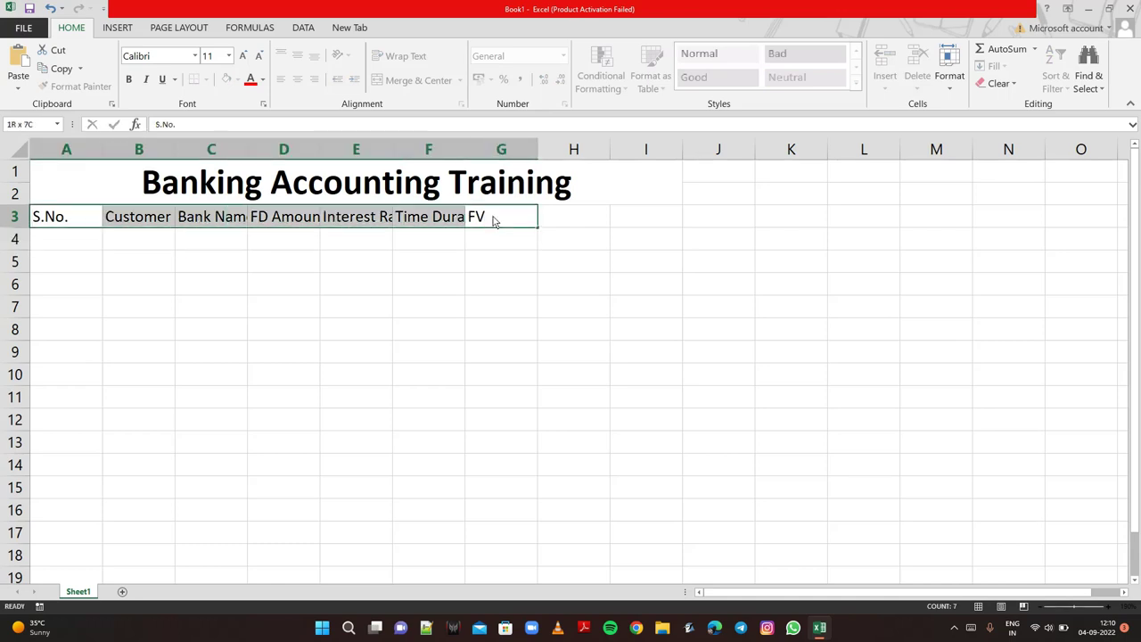
pyautogui.click(950, 71)
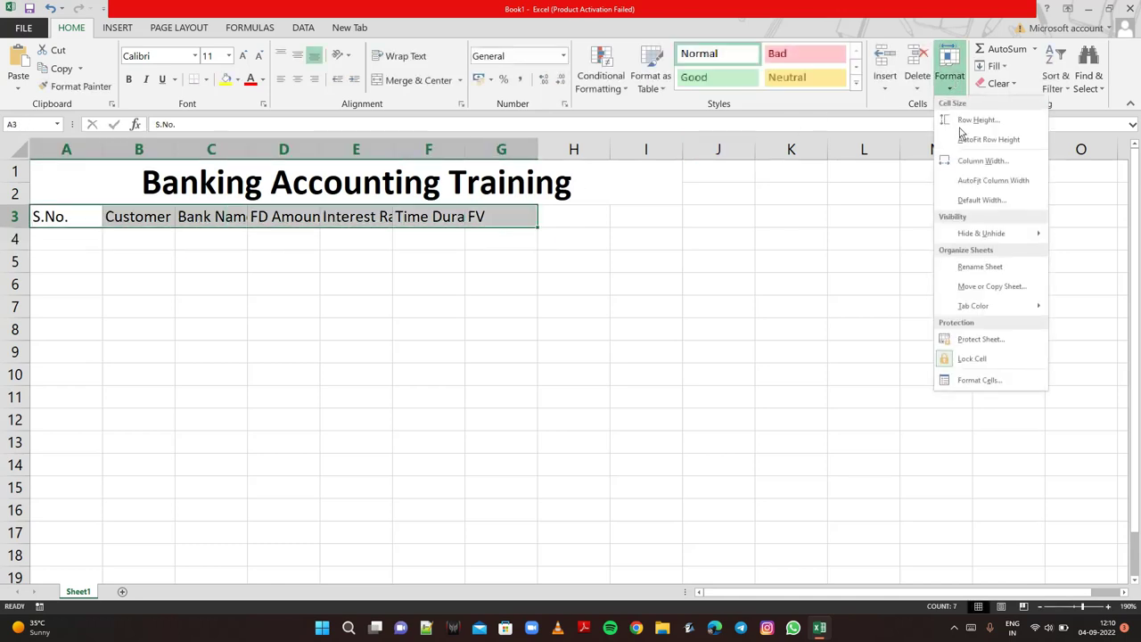
pyautogui.click(981, 183)
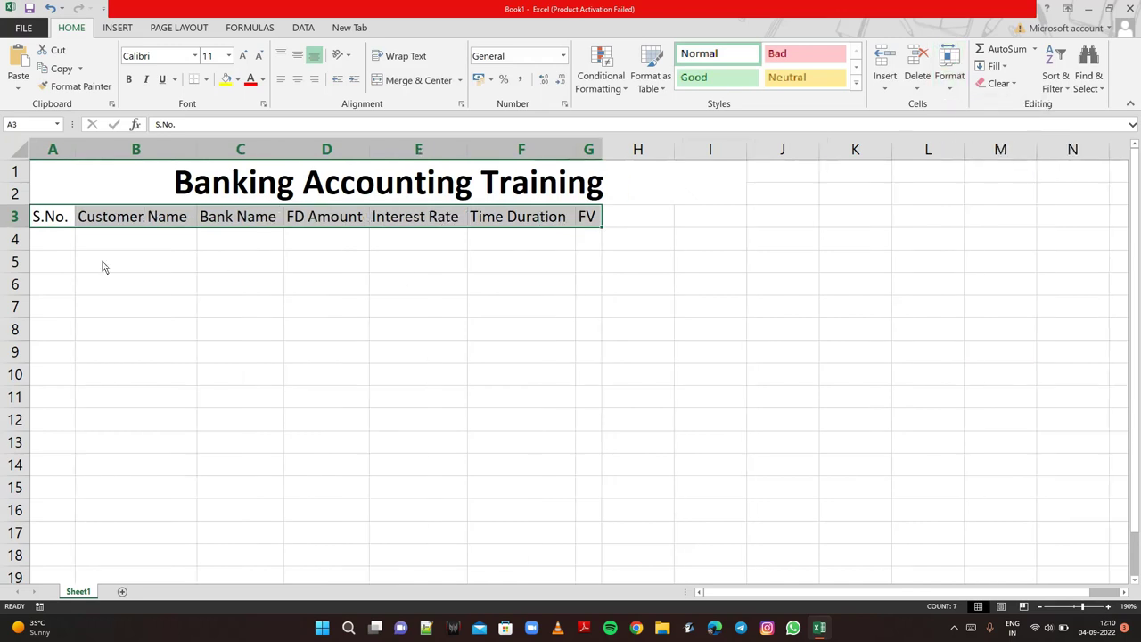
pyautogui.click(60, 252)
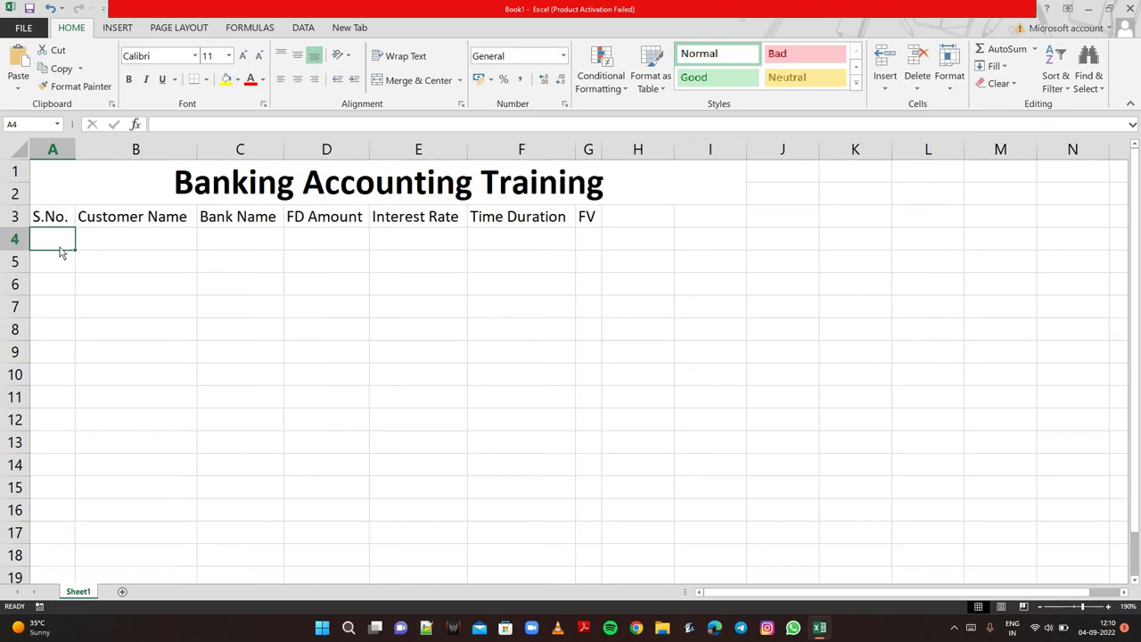
# - Enter serial numbers 1, 1, 3, 4, 5, 6, 7, 8 down cells A4:A11
pyautogui.write('1')
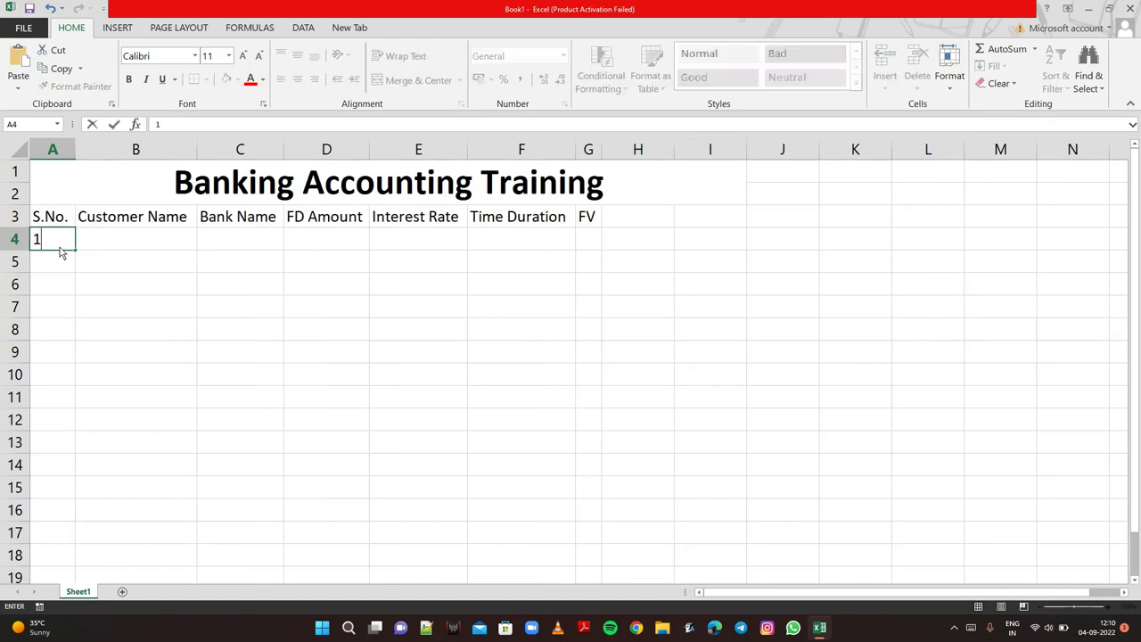
pyautogui.press('Return')
pyautogui.write('1')
pyautogui.press('Return')
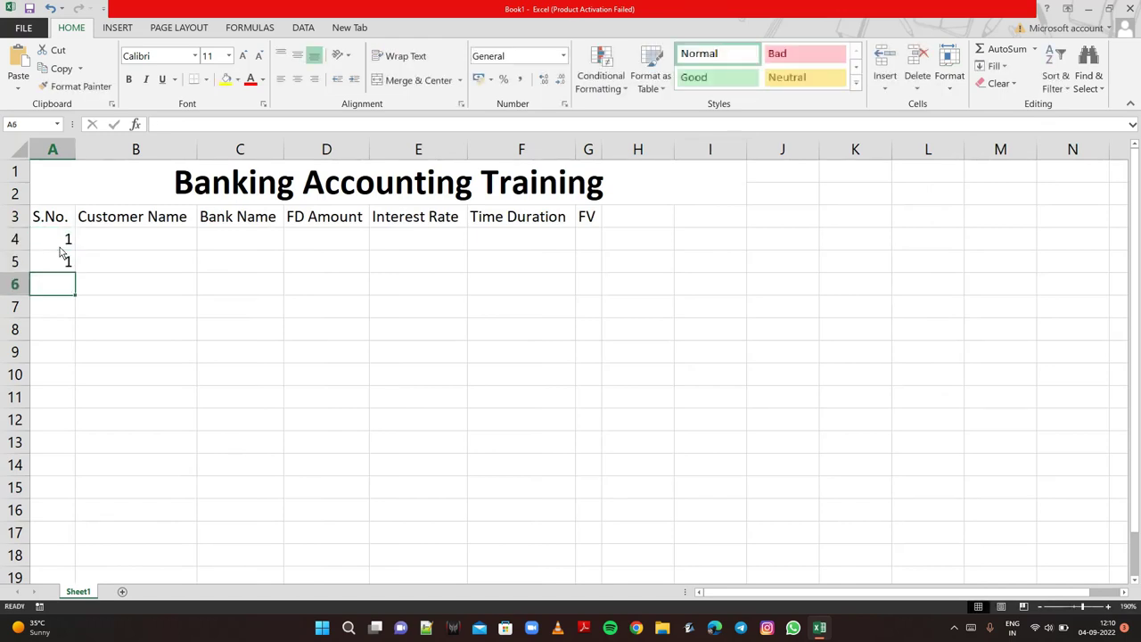
pyautogui.write('3')
pyautogui.press('Return')
pyautogui.write('4')
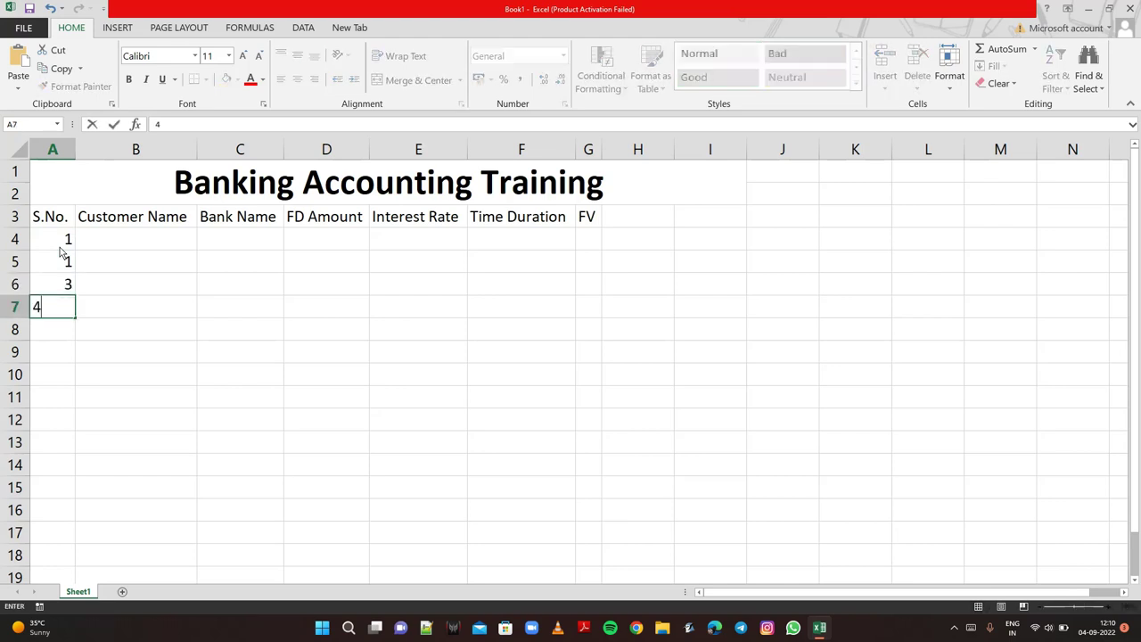
pyautogui.press('Return')
pyautogui.write('5')
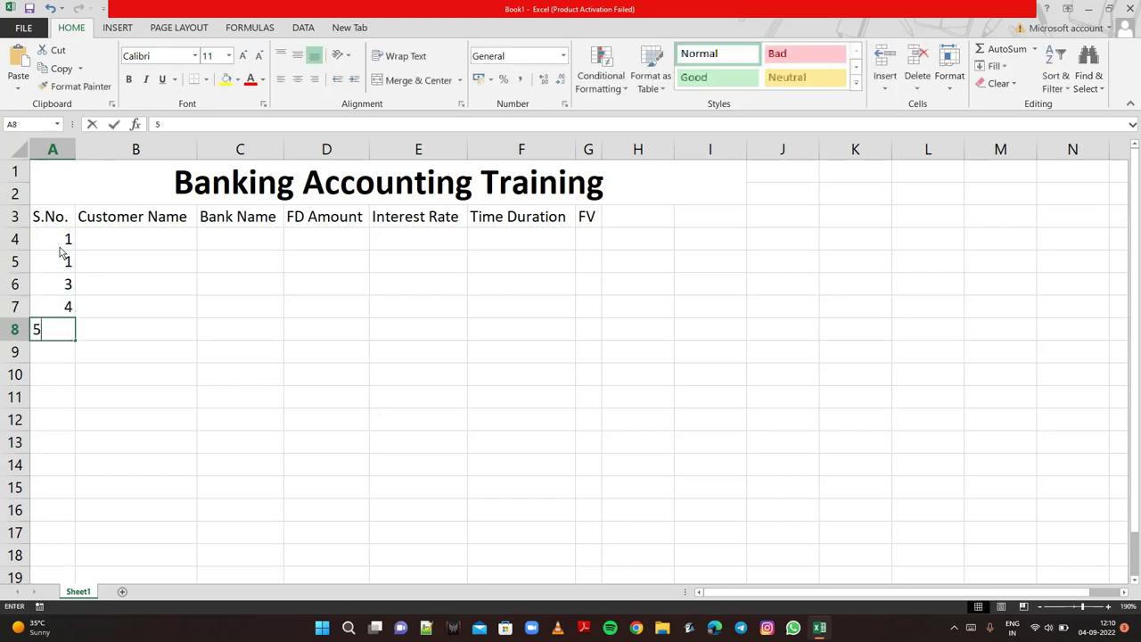
pyautogui.press('Return')
pyautogui.write('6')
pyautogui.press('Return')
pyautogui.write('7')
pyautogui.press('Return')
pyautogui.write('8')
pyautogui.press('Return')
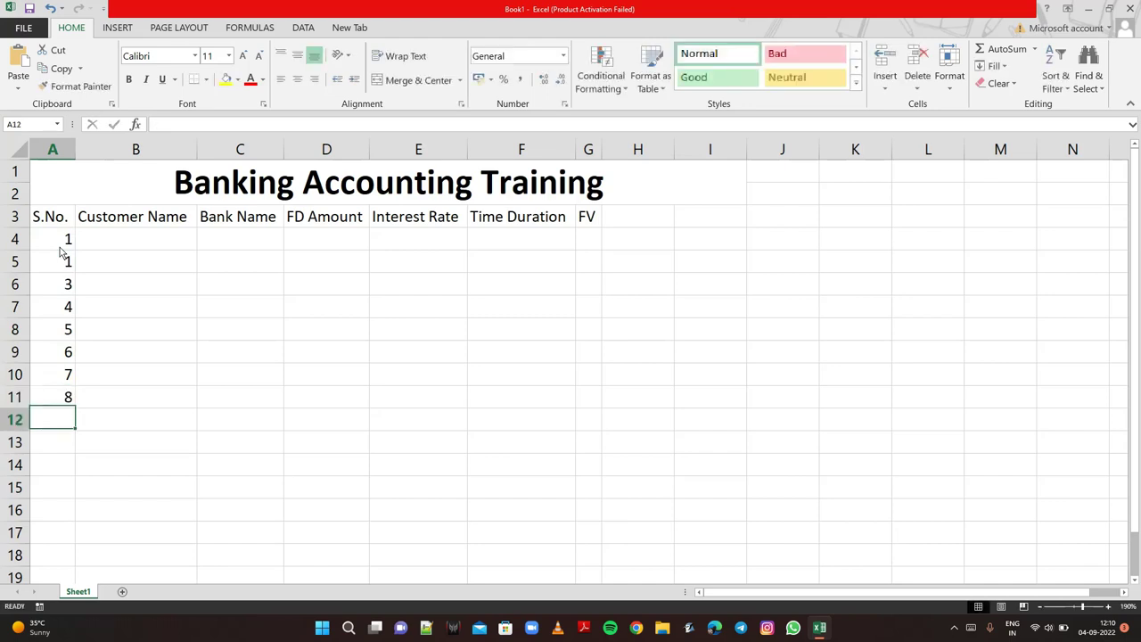
# - Enter the first five customers' full names in cells B4 through B8
pyautogui.click(114, 241)
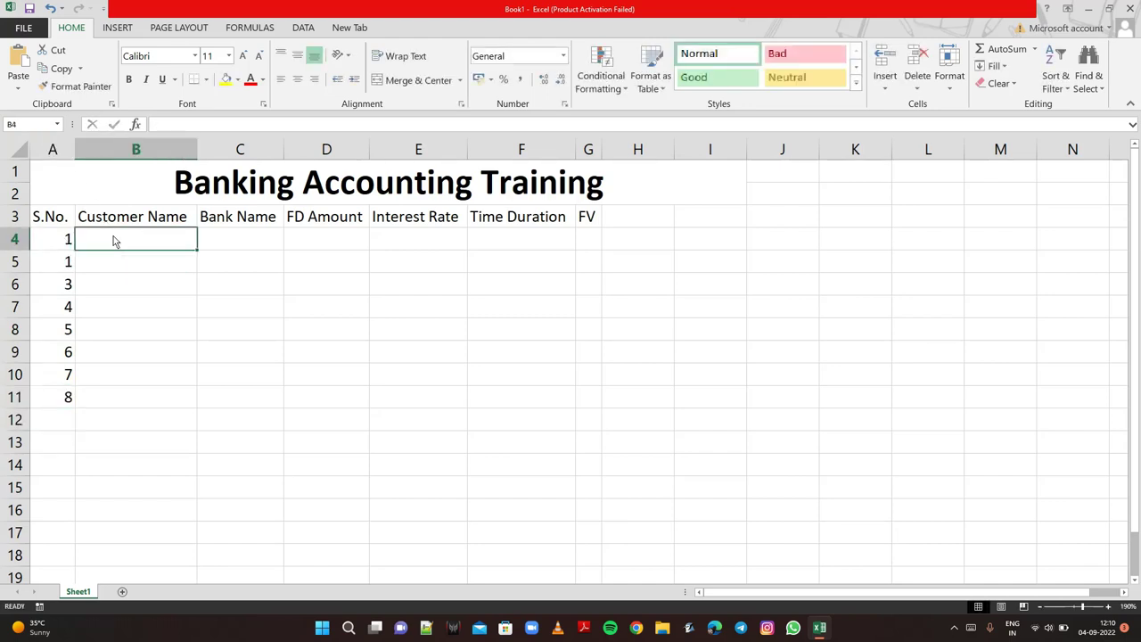
pyautogui.write('Sachin')
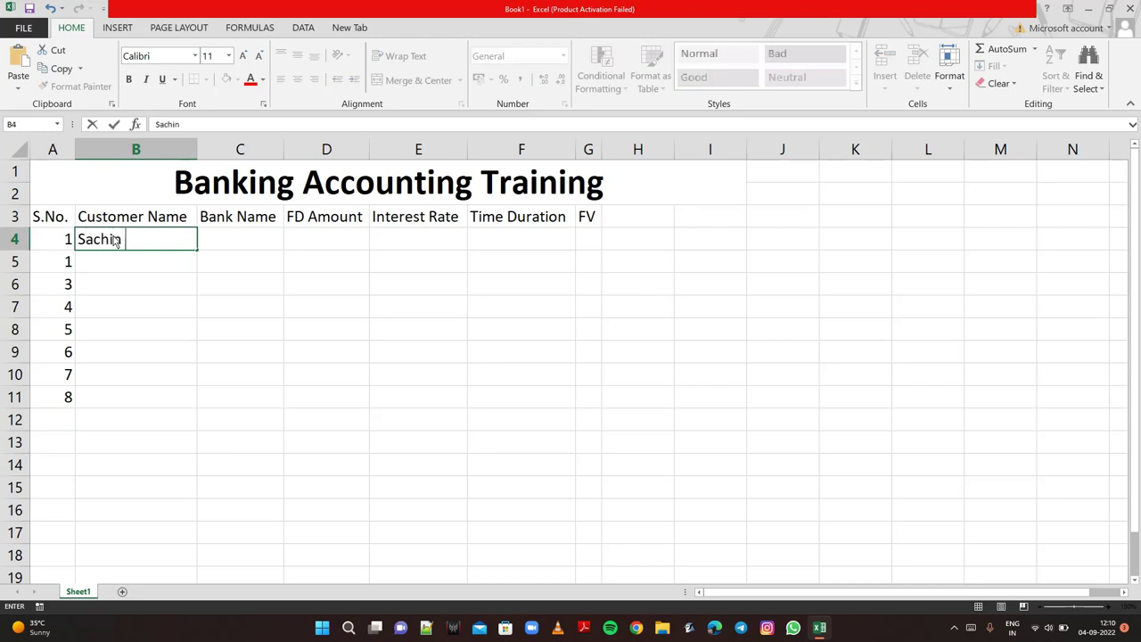
pyautogui.write(' Pun')
pyautogui.write('dir')
pyautogui.press('Return')
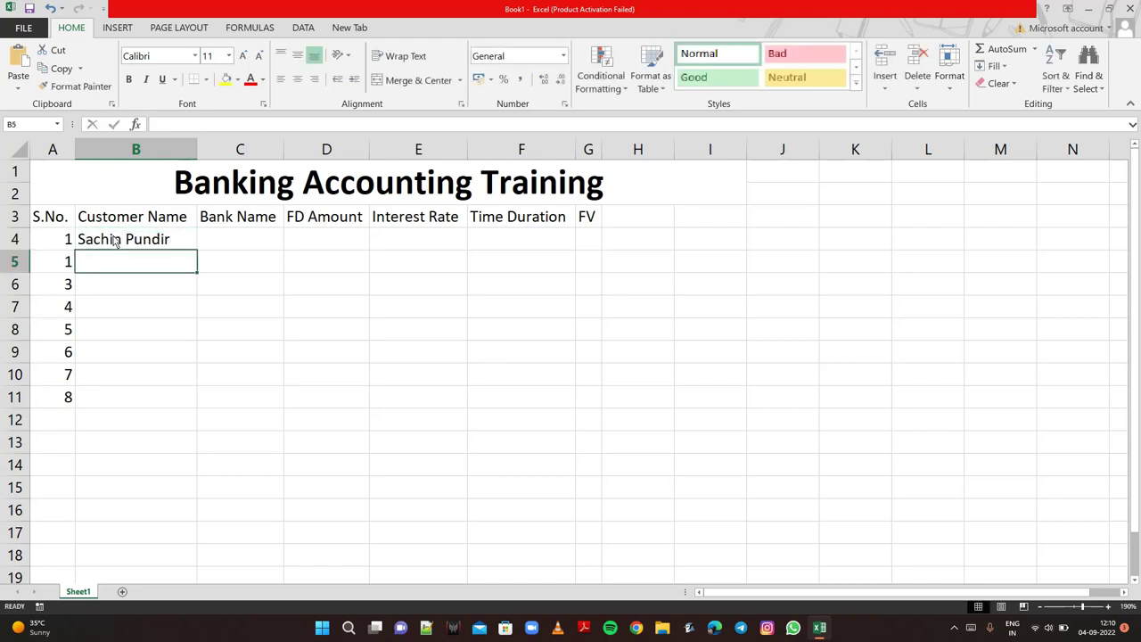
pyautogui.write('S')
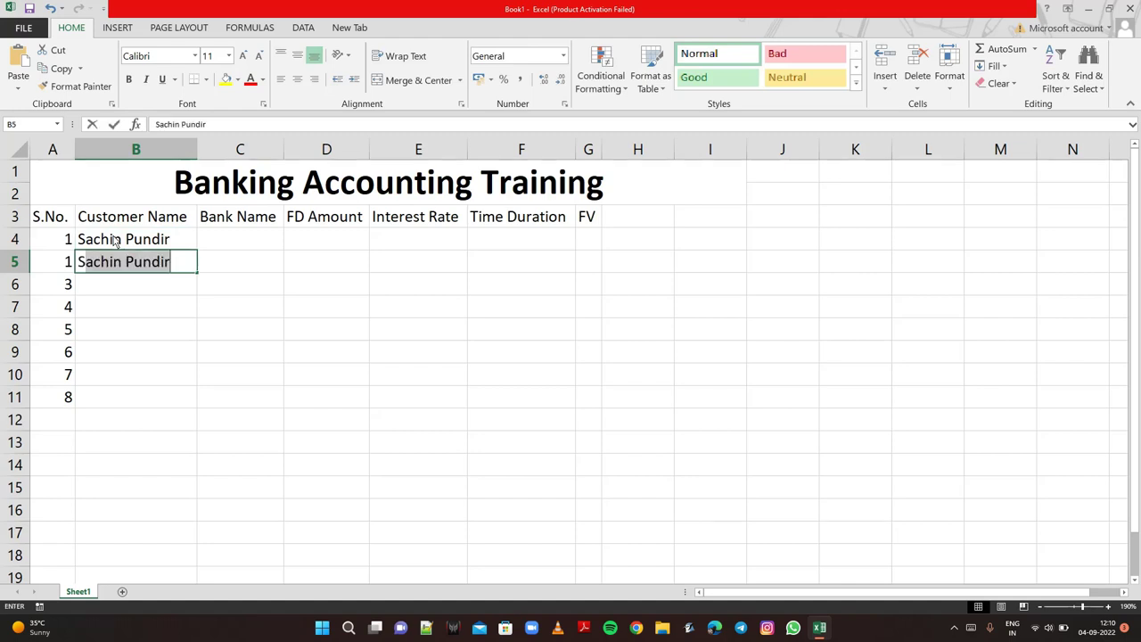
pyautogui.write('andeep')
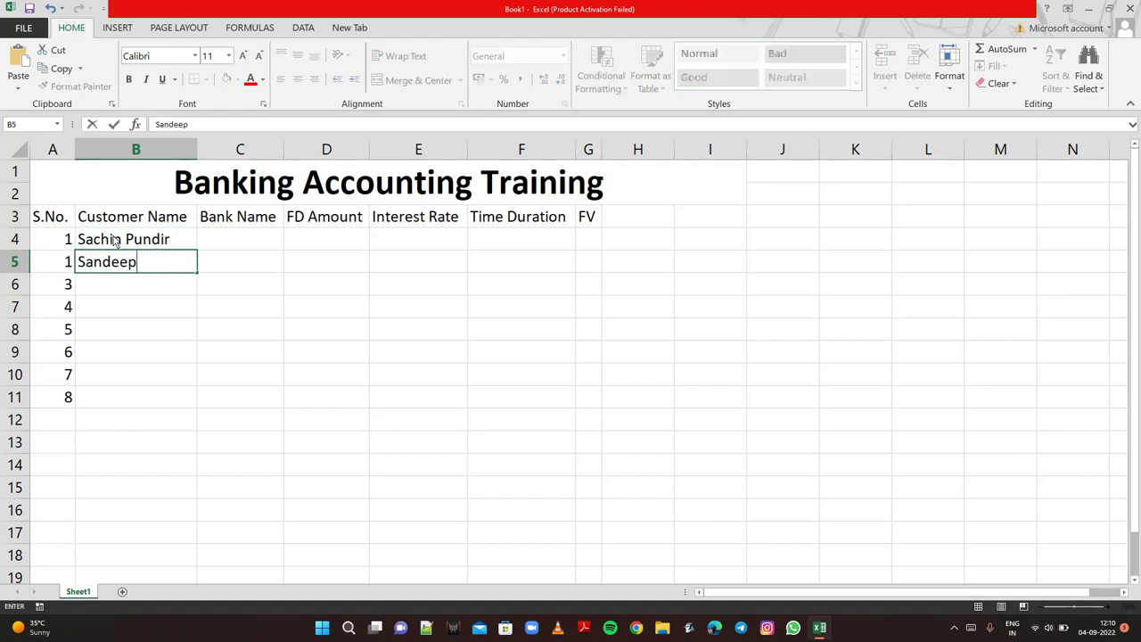
pyautogui.write(' k')
pyautogui.press('BackSpace')
pyautogui.write('Kumar')
pyautogui.press('Return')
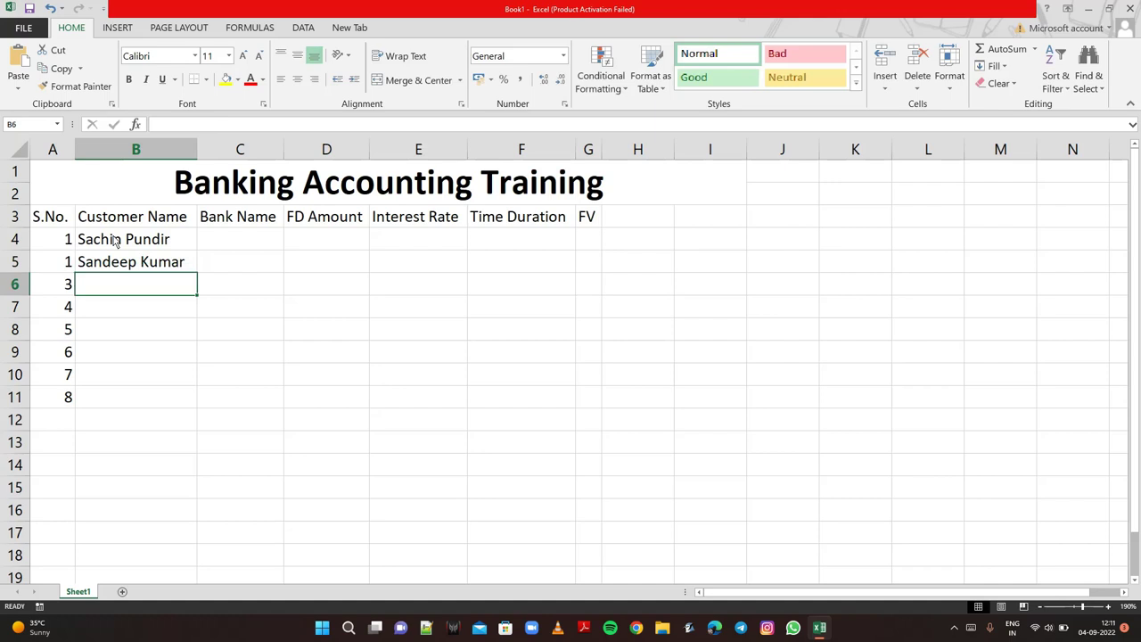
pyautogui.write('Sudh')
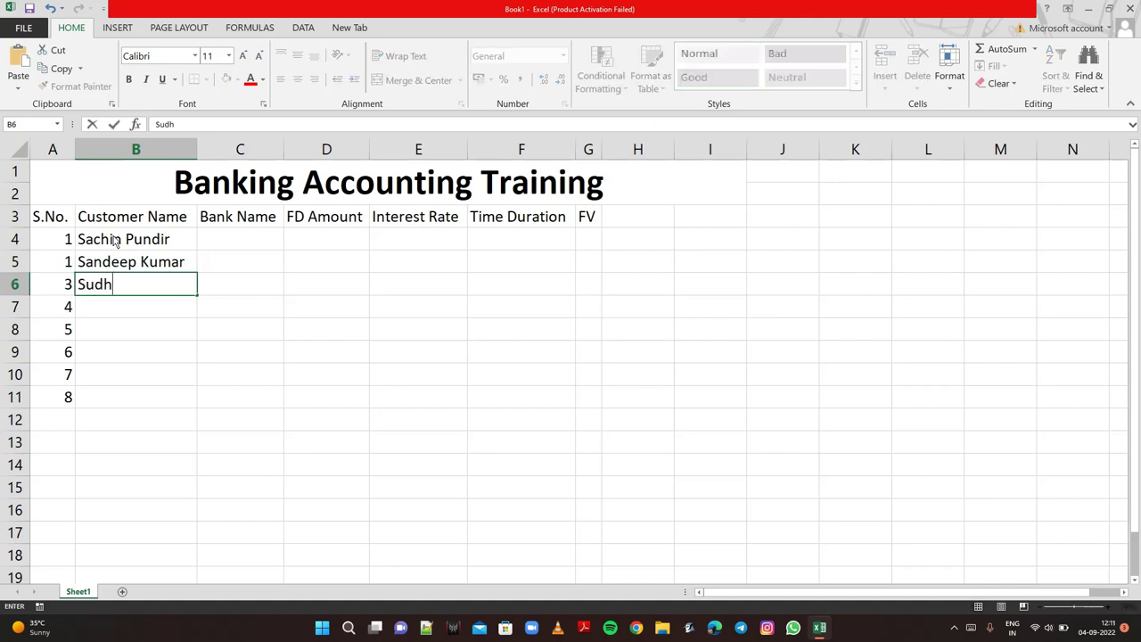
pyautogui.write('ir M')
pyautogui.write('ohan')
pyautogui.press('Return')
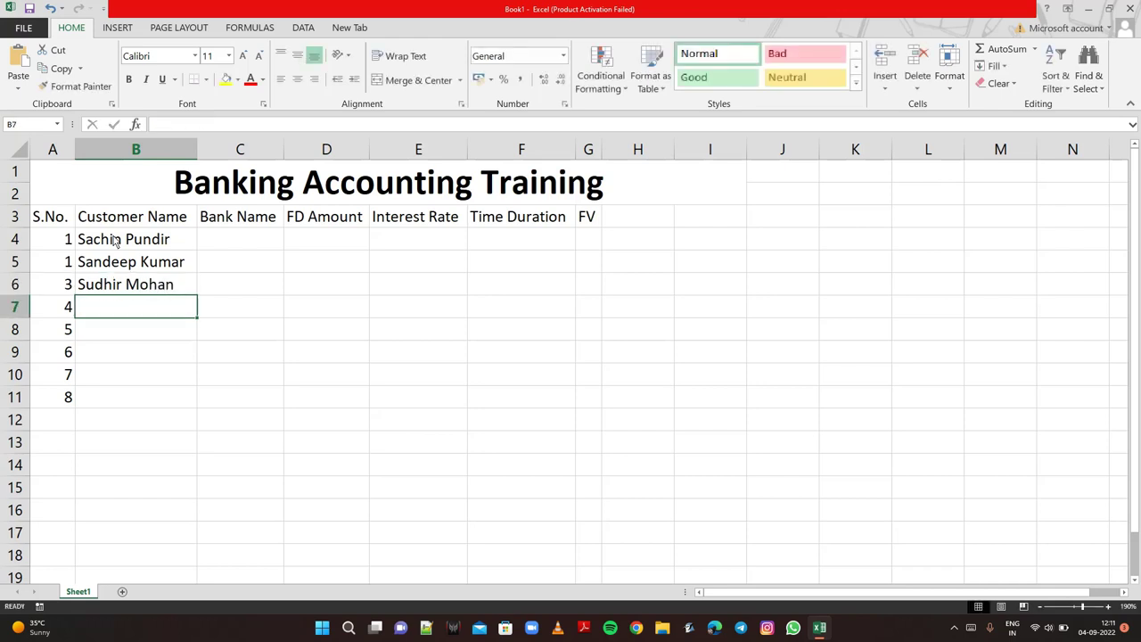
pyautogui.write('Ashish ')
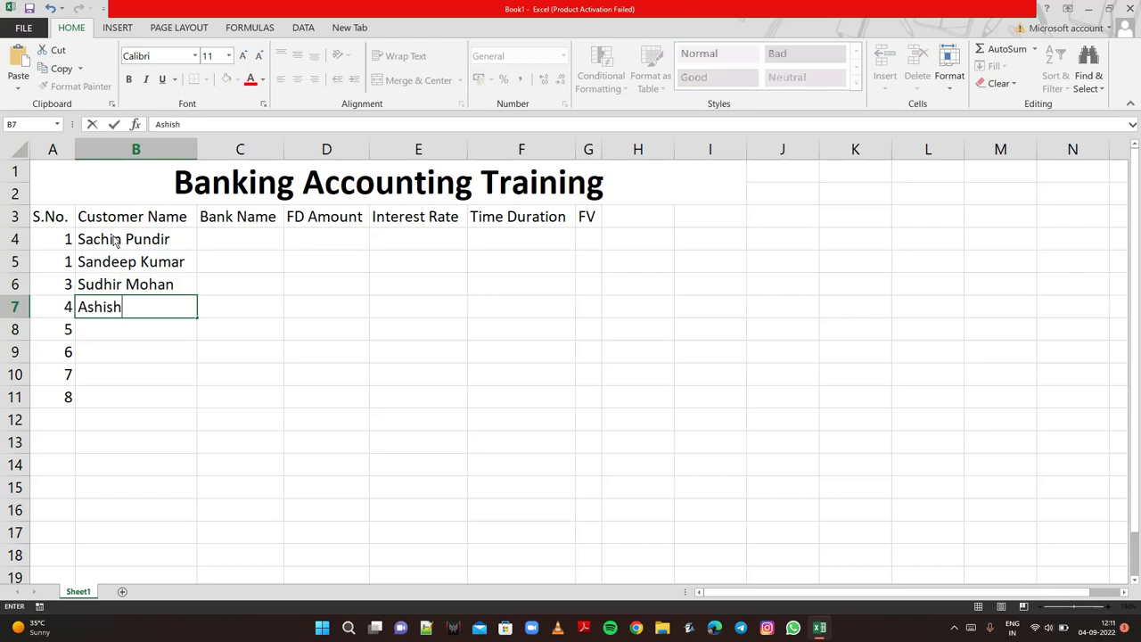
pyautogui.write('Shar')
pyautogui.write('ma')
pyautogui.press('Return')
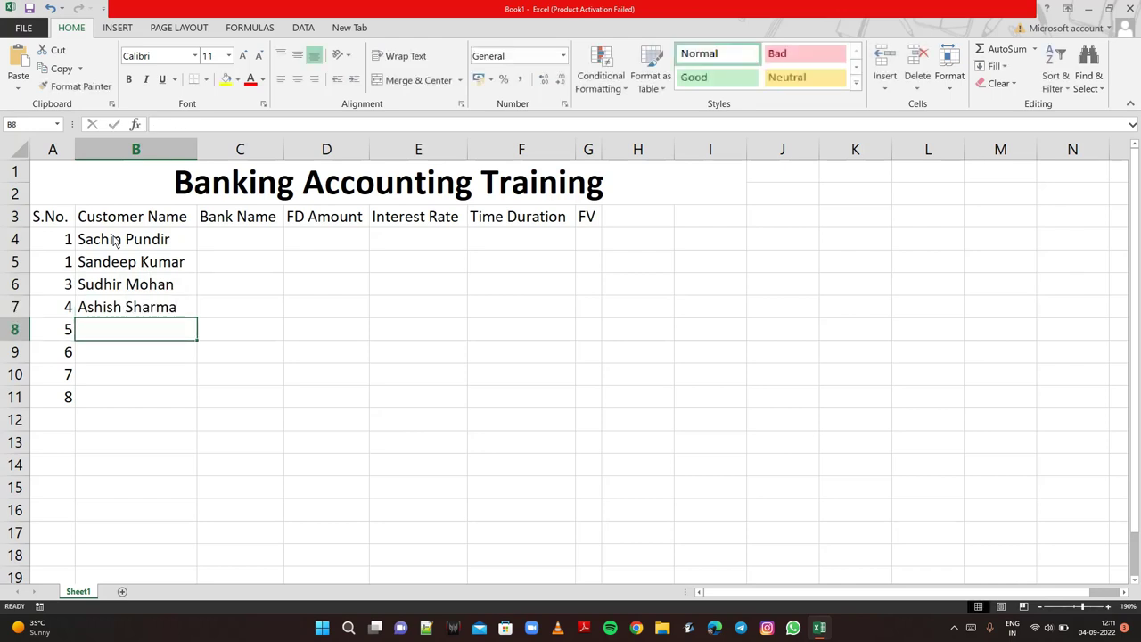
pyautogui.write('D')
pyautogui.write('heeraj')
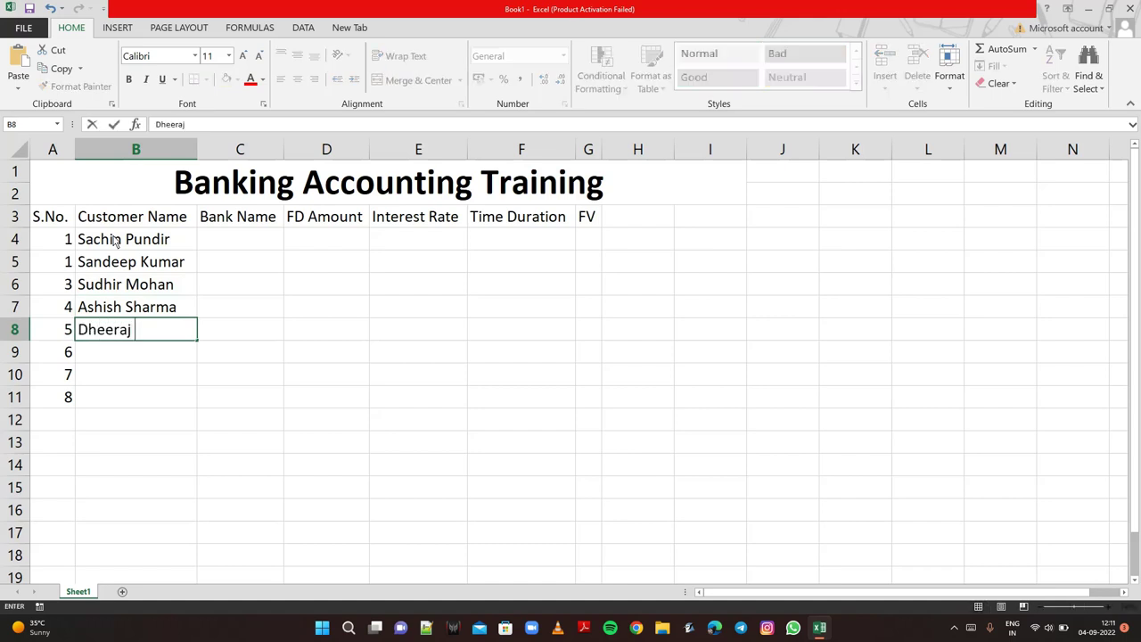
pyautogui.write(' Tyagi')
pyautogui.press('Return')
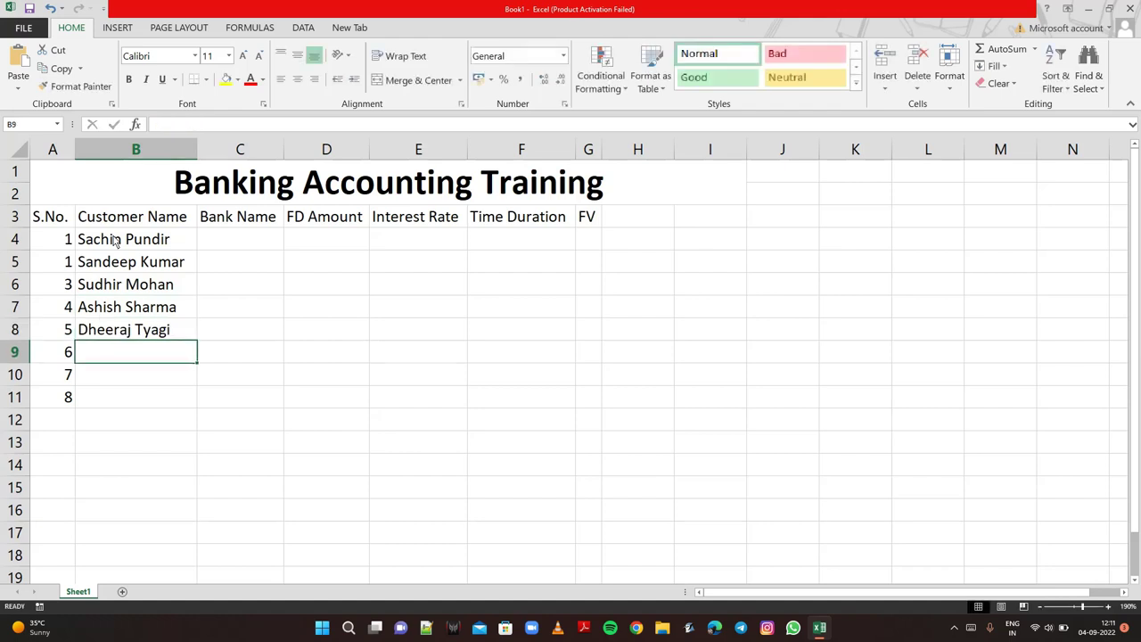
# - Enter the remaining three customers' full names in B9:B11, then move to C4
pyautogui.write('Dep')
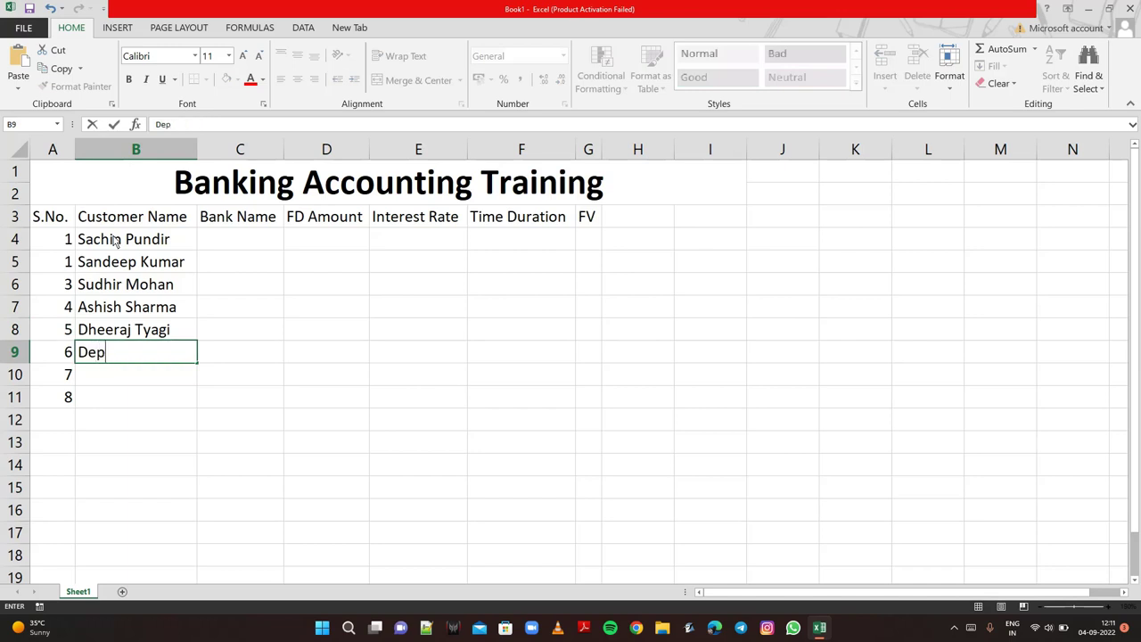
pyautogui.write('ak')
pyautogui.press('BackSpace')
pyautogui.press('BackSpace')
pyautogui.press('BackSpace')
pyautogui.write('epak')
pyautogui.write(' Pr')
pyautogui.write('ajapati')
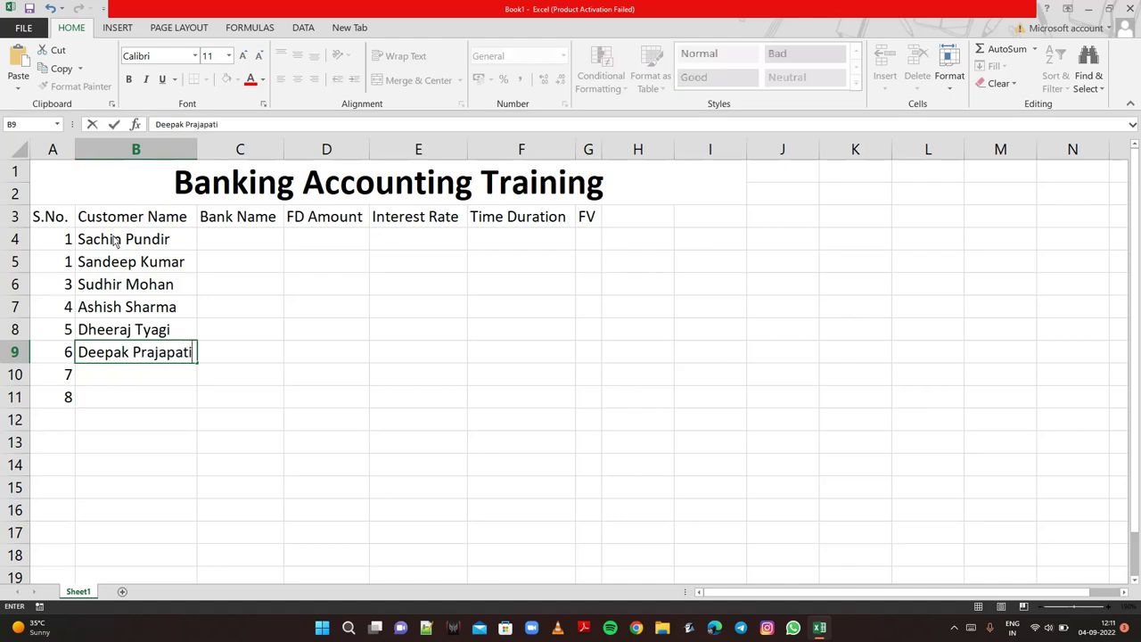
pyautogui.press('Return')
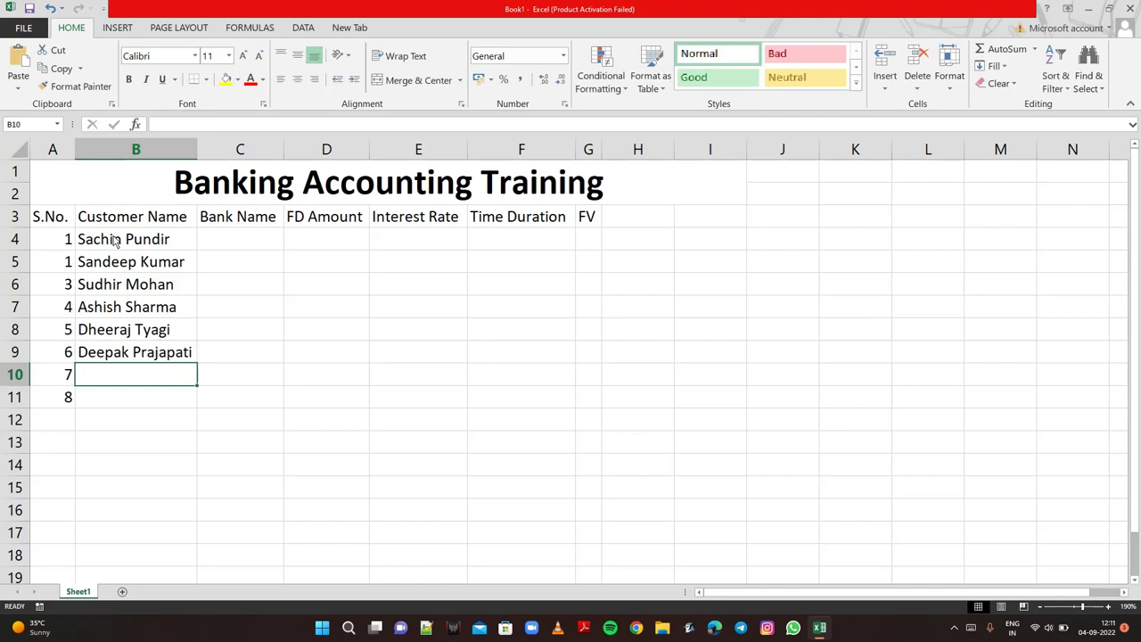
pyautogui.write('Ram Ku')
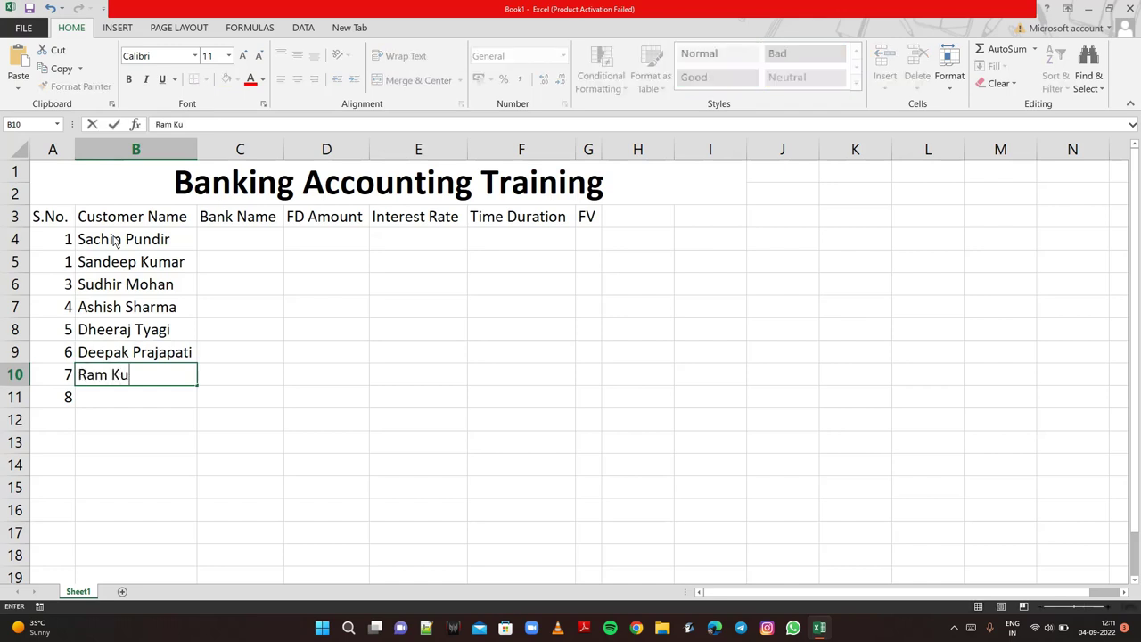
pyautogui.write('mar')
pyautogui.press('Return')
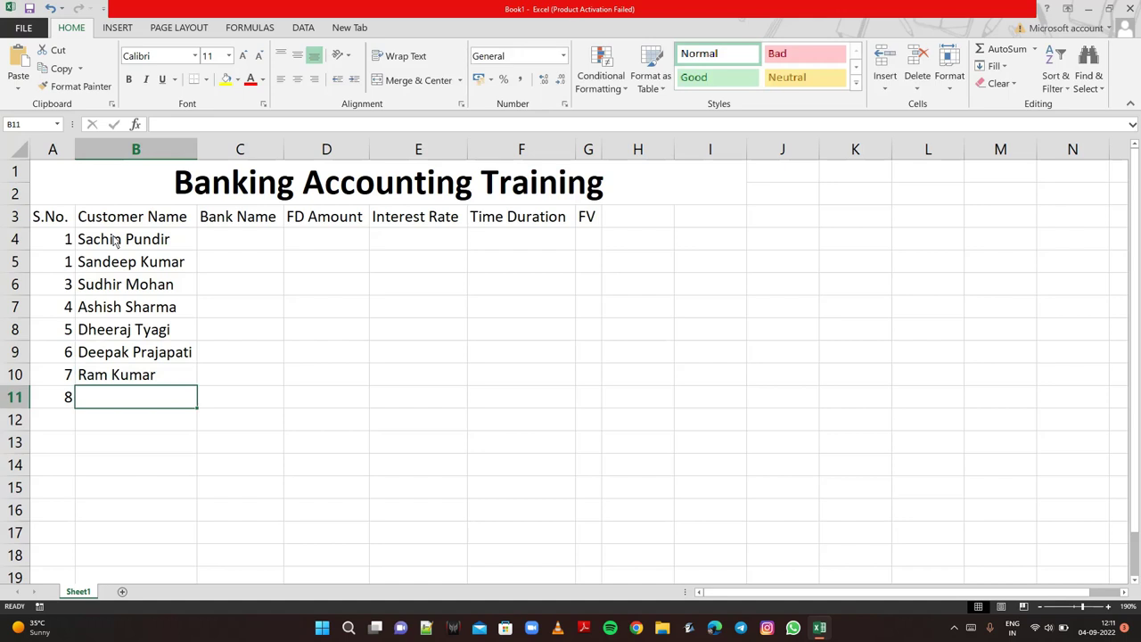
pyautogui.write('Raa')
pyautogui.press('BackSpace')
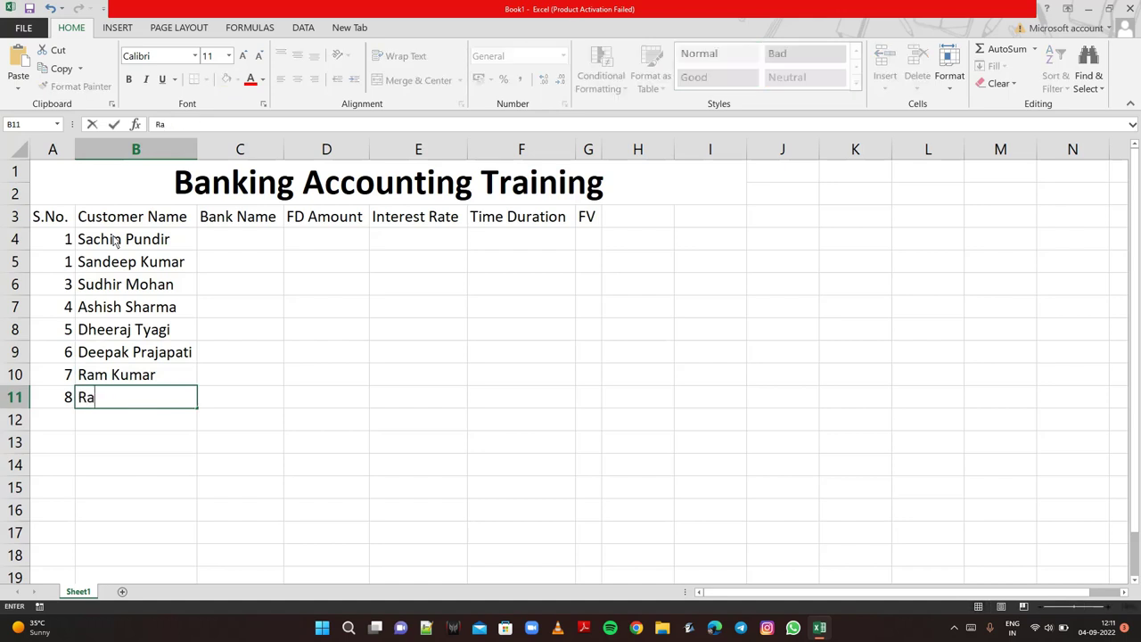
pyautogui.write('ja Ver')
pyautogui.write('ma')
pyautogui.press('Up')
pyautogui.press('Right')
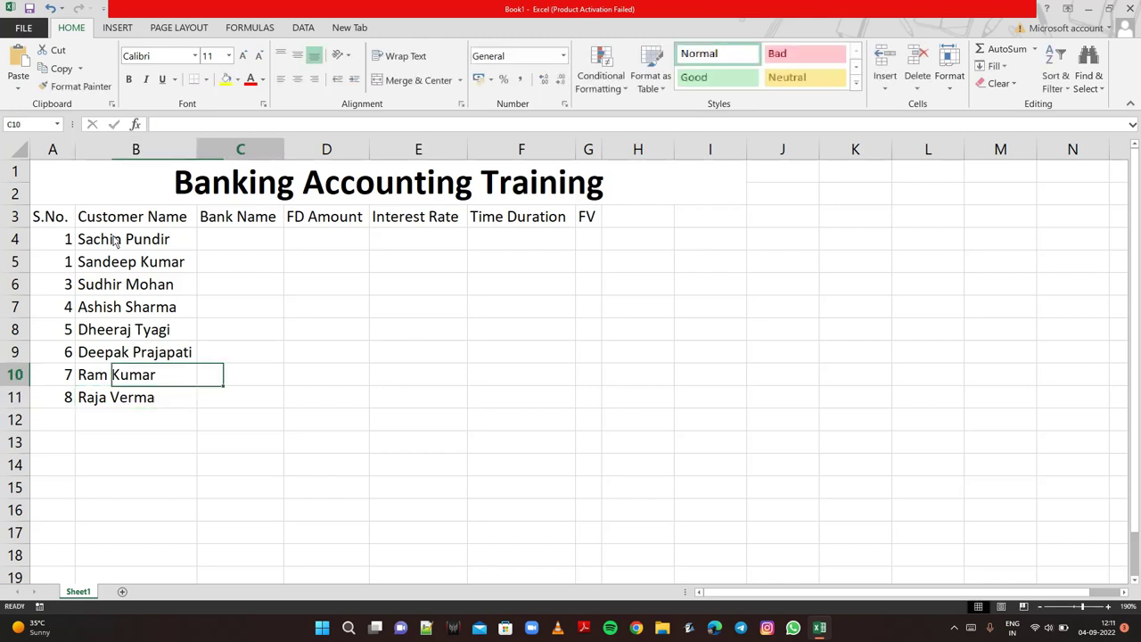
pyautogui.press('Up')
pyautogui.press('Up')
pyautogui.press('Up')
pyautogui.press('Up')
pyautogui.press('Up')
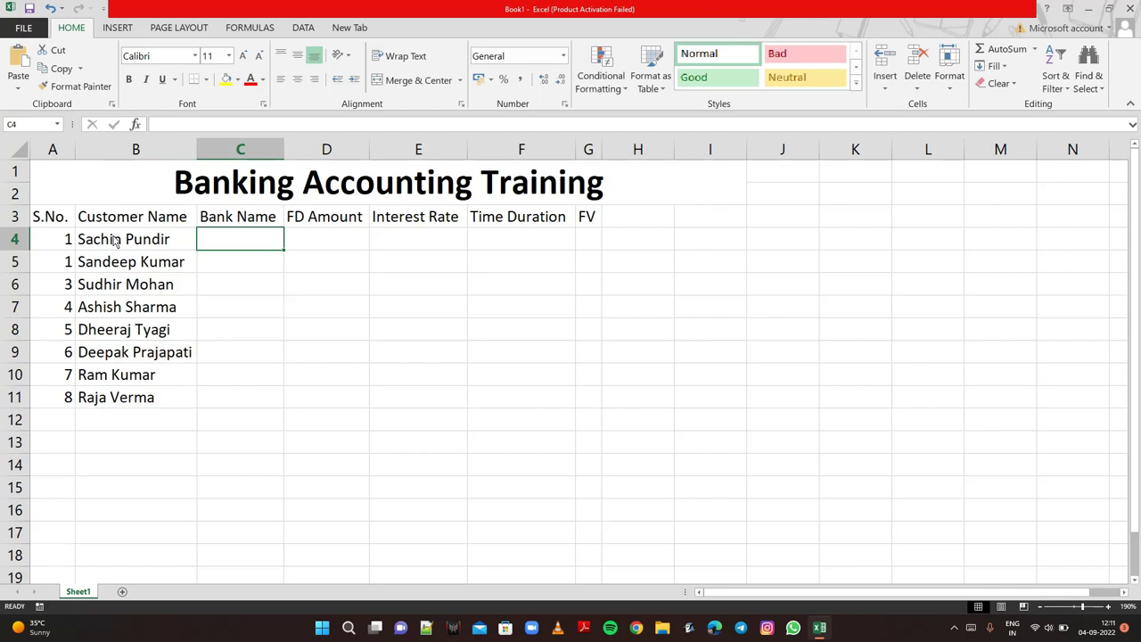
# - Enter Punjab National Bank, Orential Bank of Commerce, State Bank of India and Union Bank of India in C4:C7
pyautogui.write('Punjab ')
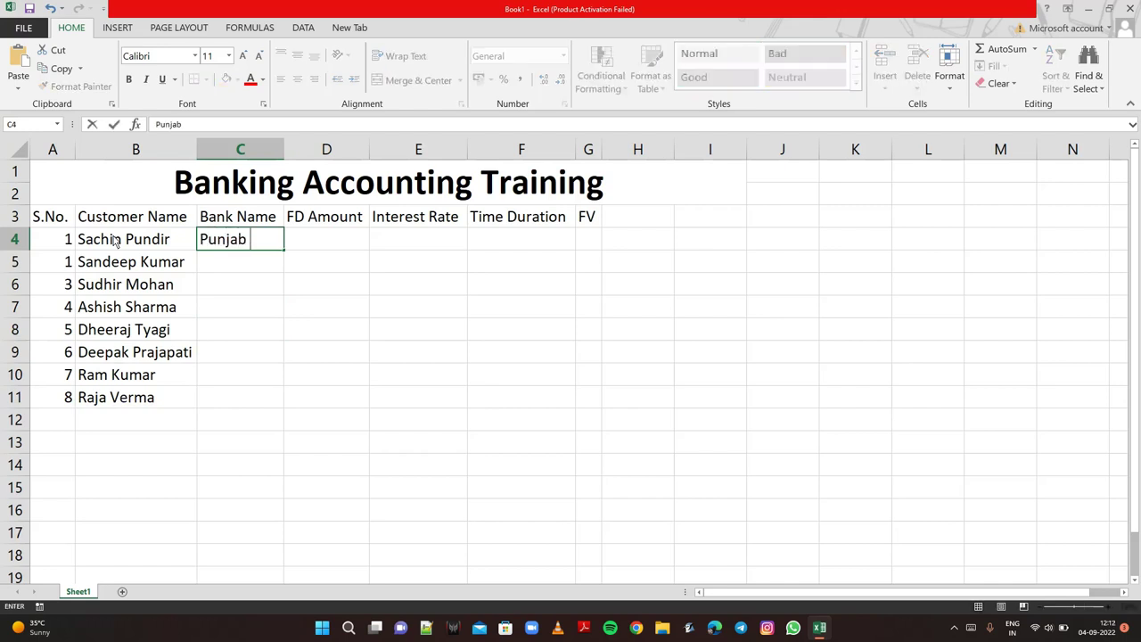
pyautogui.write('Nation')
pyautogui.write('al B')
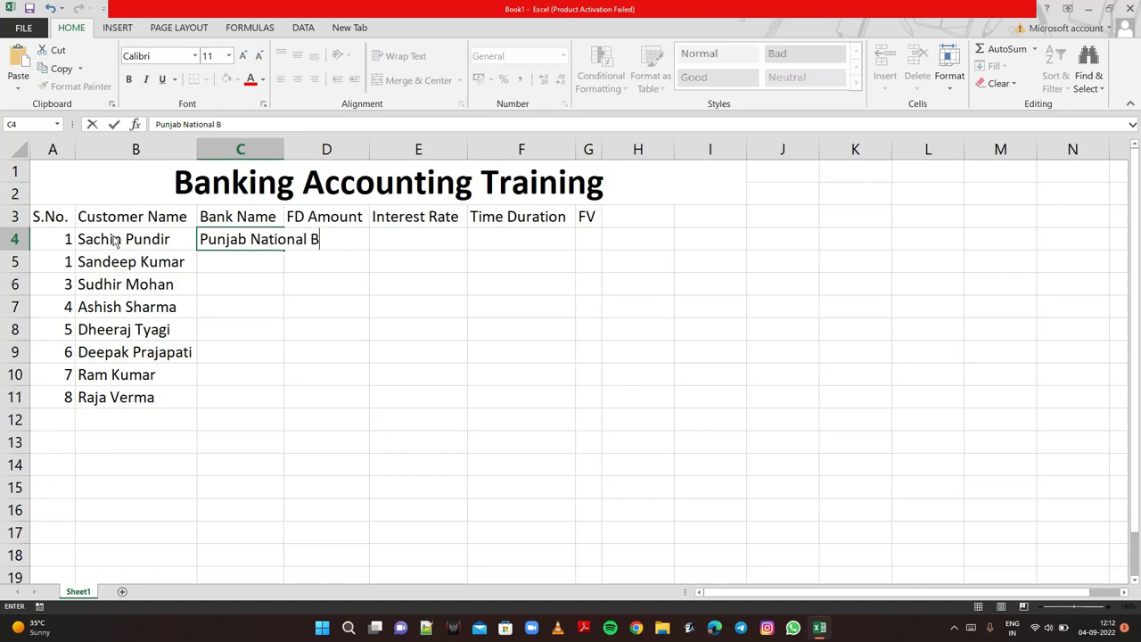
pyautogui.write('ank')
pyautogui.press('Return')
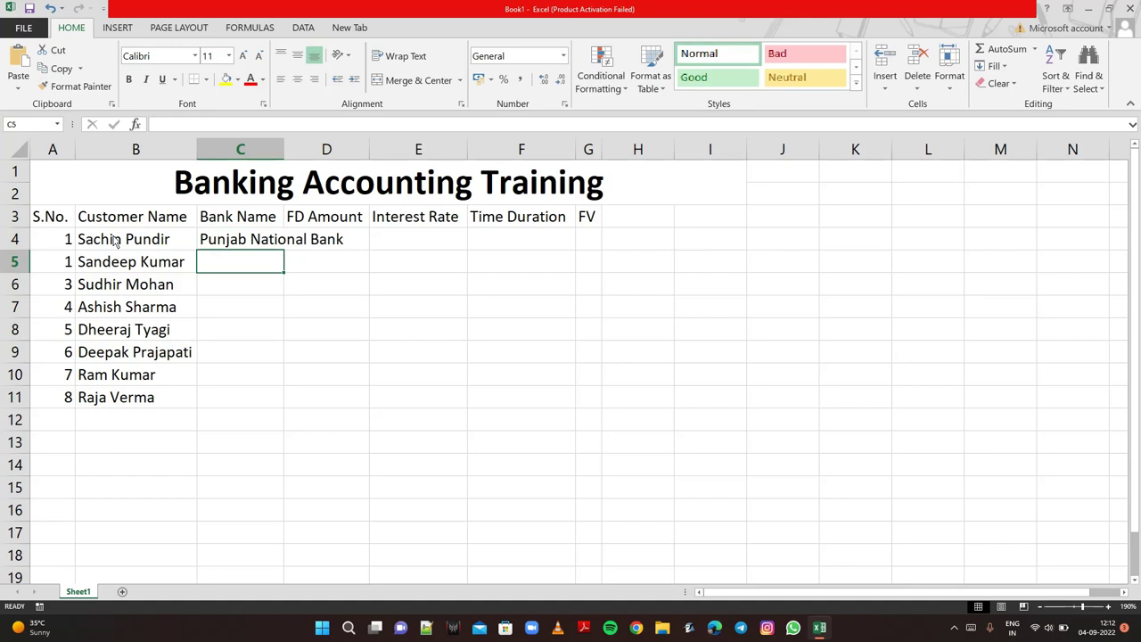
pyautogui.write('O')
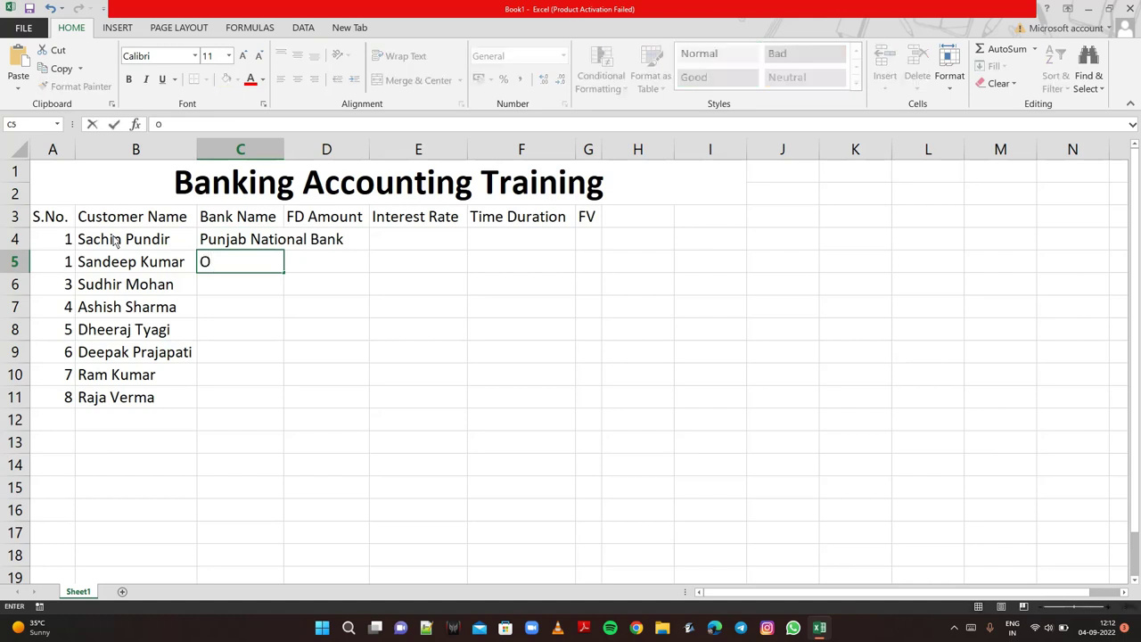
pyautogui.write('rentia')
pyautogui.write('l')
pyautogui.write(' Bank')
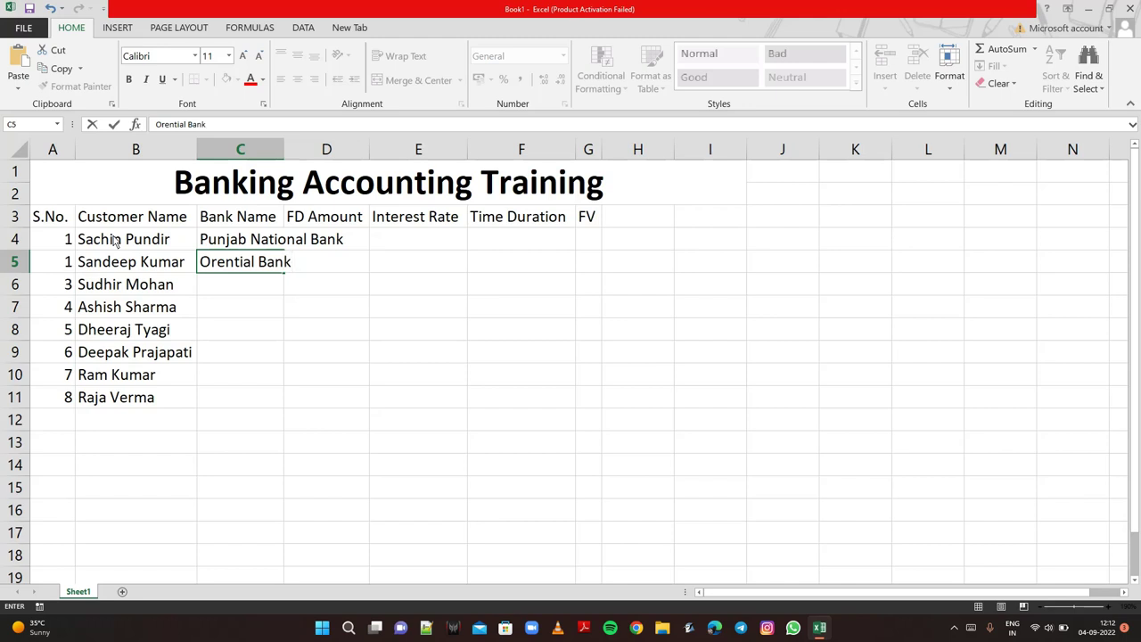
pyautogui.write(' of')
pyautogui.write(' Co')
pyautogui.write('mmerce')
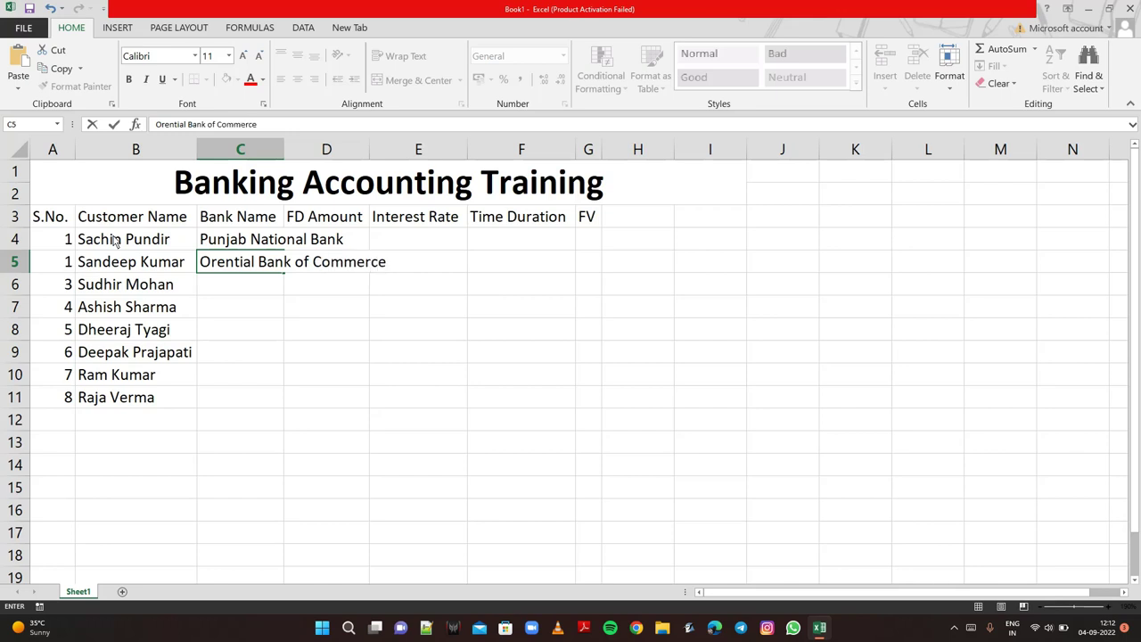
pyautogui.press('Return')
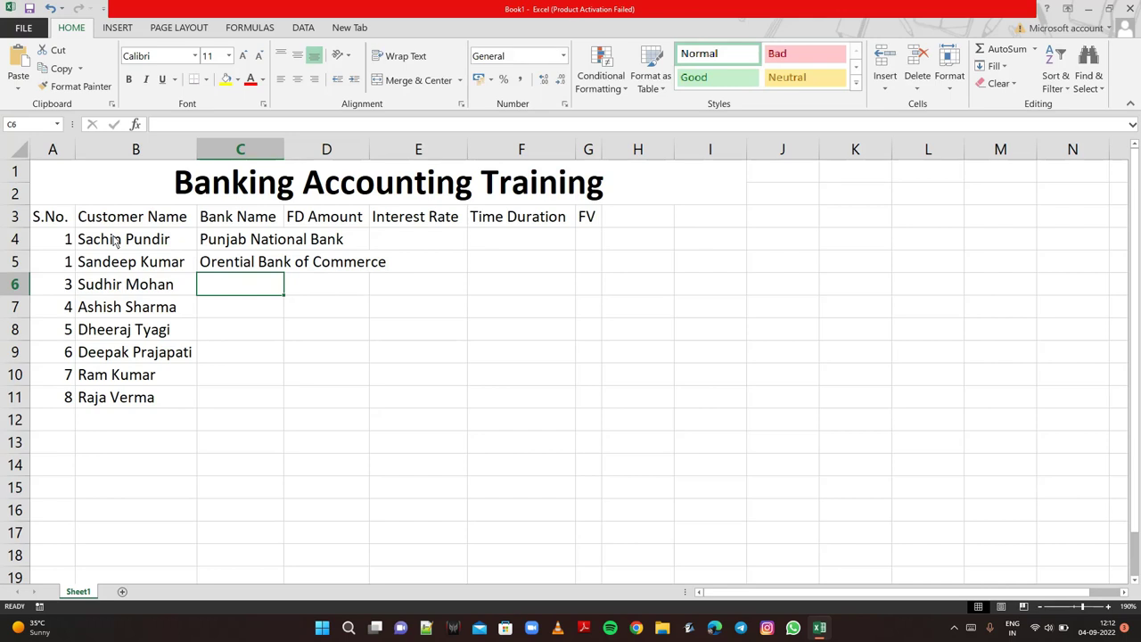
pyautogui.write('S')
pyautogui.write('at')
pyautogui.press('BackSpace')
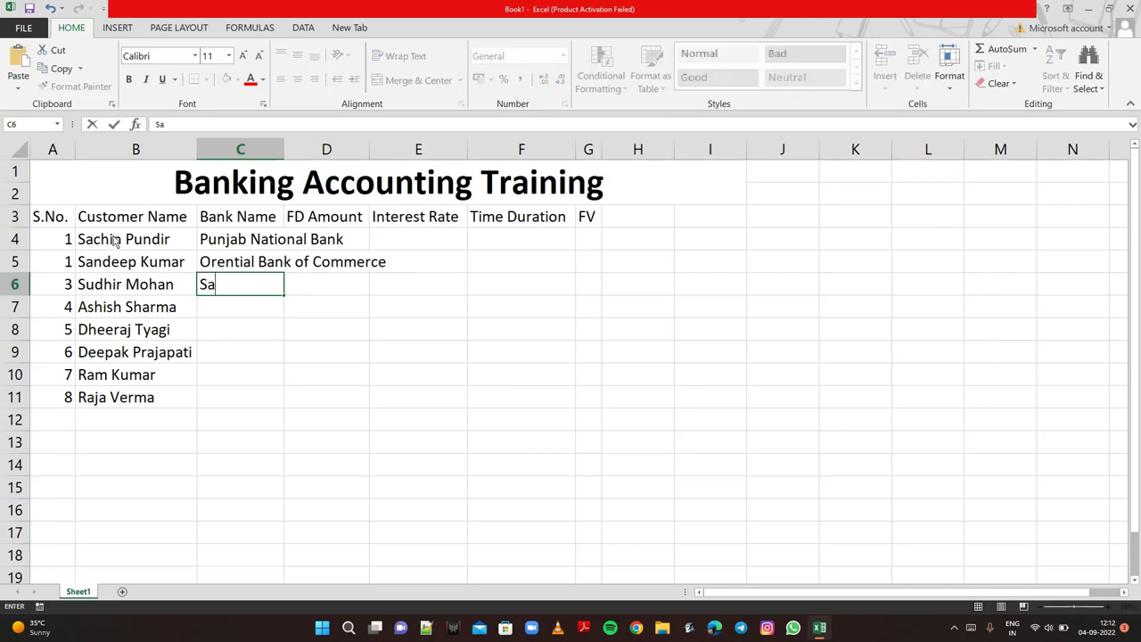
pyautogui.press('BackSpace')
pyautogui.write('tate ')
pyautogui.write('Bank')
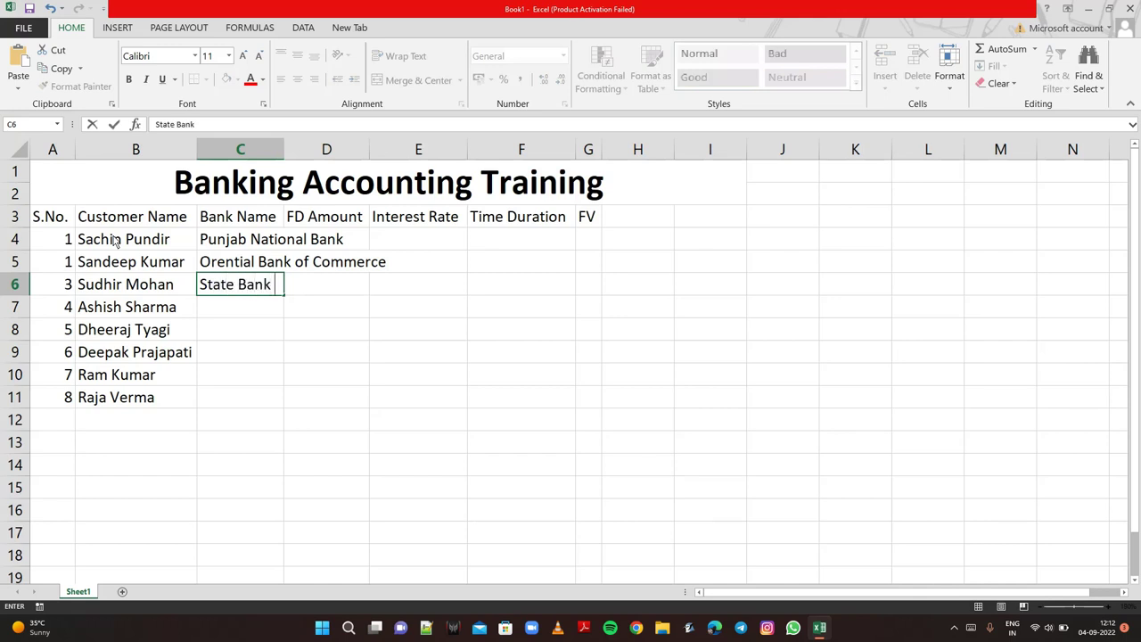
pyautogui.write(' of Ind')
pyautogui.write('ia')
pyautogui.press('Return')
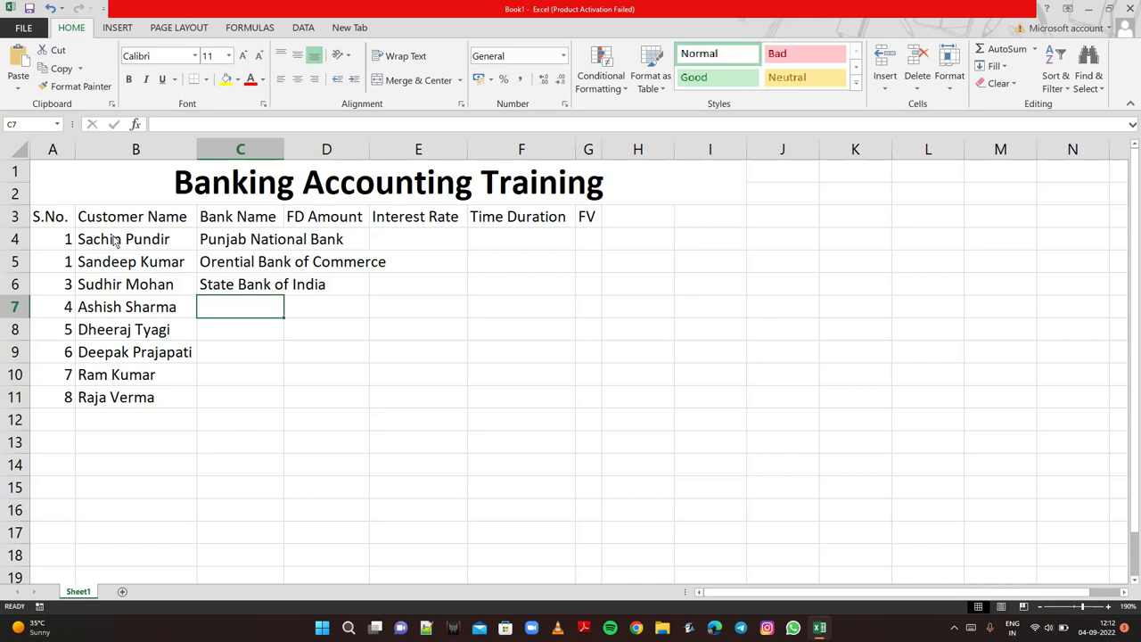
pyautogui.write('Uni')
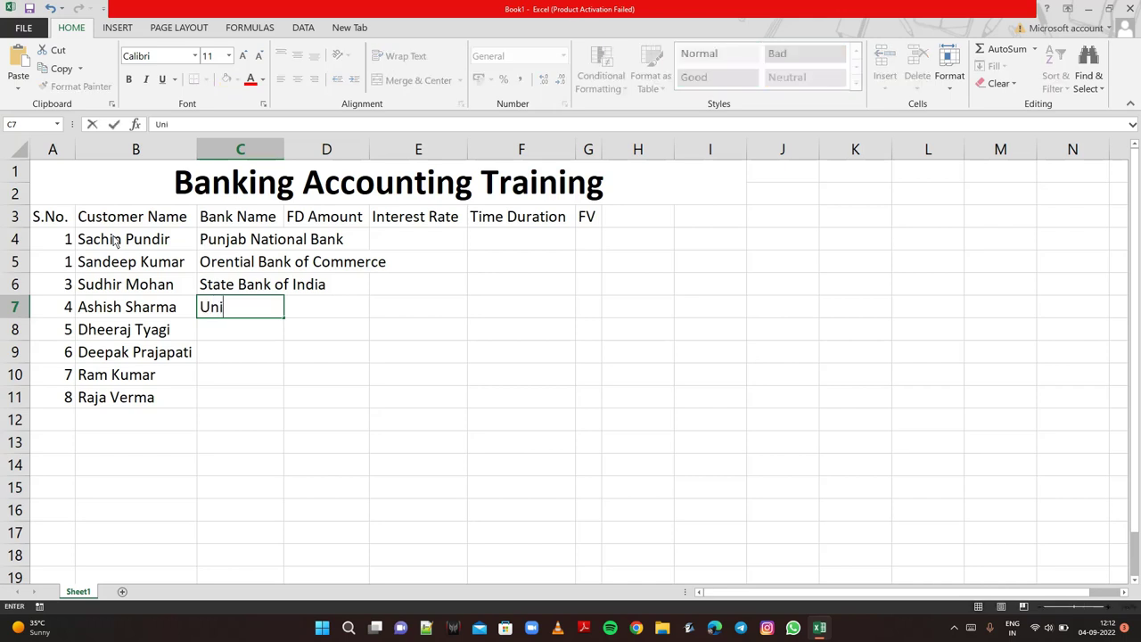
pyautogui.write('on Bank ')
pyautogui.write('o')
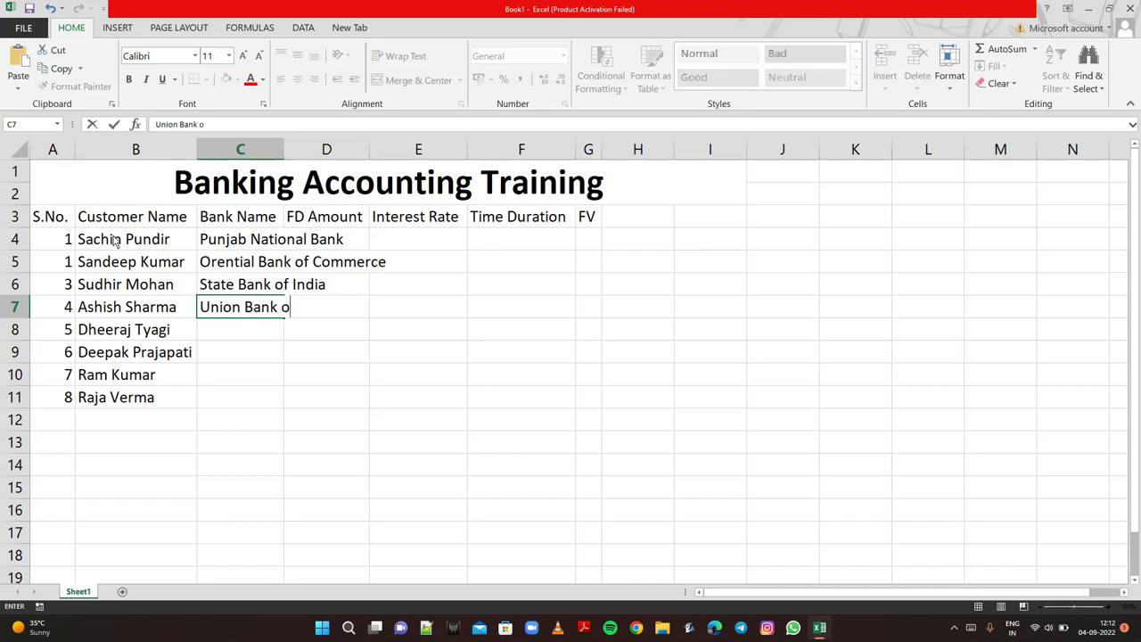
pyautogui.write('f In')
pyautogui.write('dia')
pyautogui.press('Return')
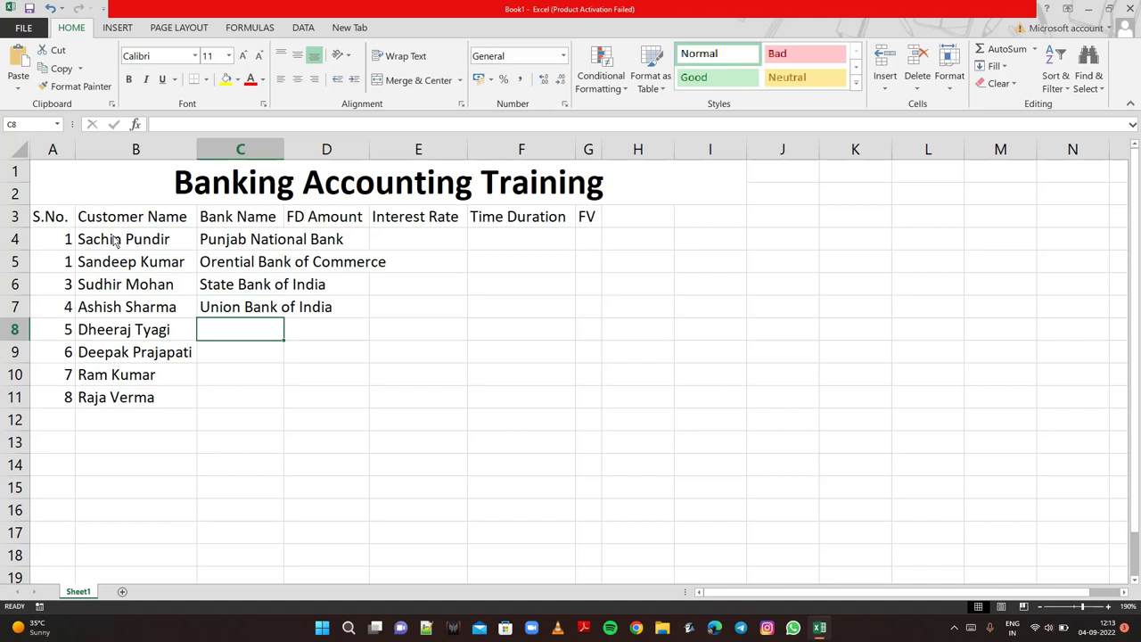
# - Enter Allahabad Bank, ICICI Bank, HDFC Bank and IDBI Bank in C8:C11
pyautogui.write('Allab')
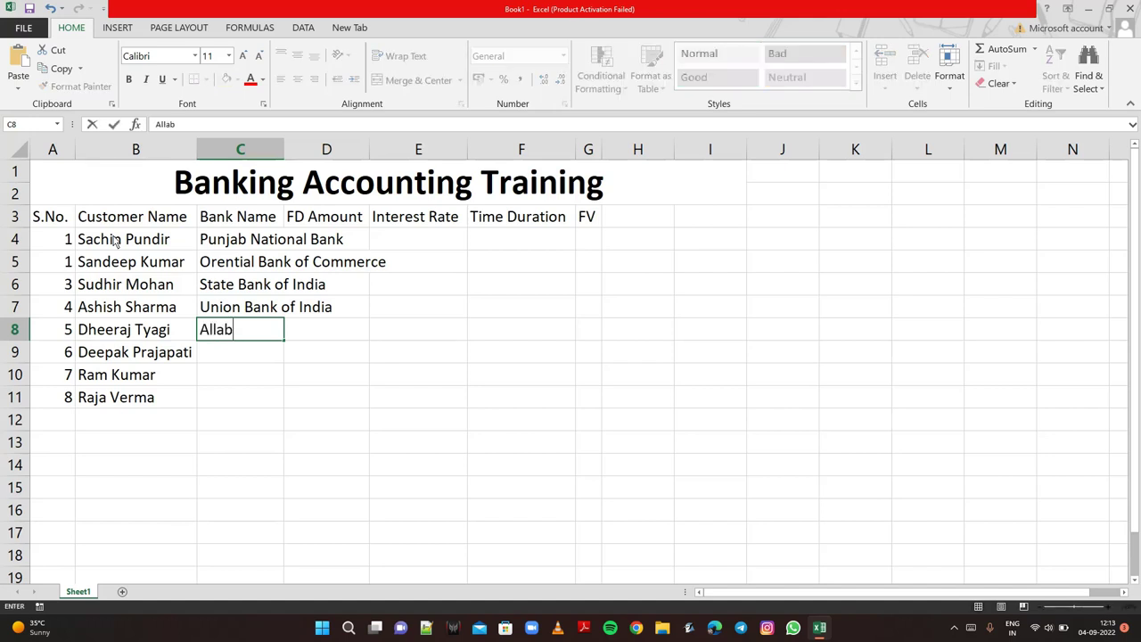
pyautogui.press('BackSpace')
pyautogui.write('ha')
pyautogui.write('bad ')
pyautogui.write('Bank')
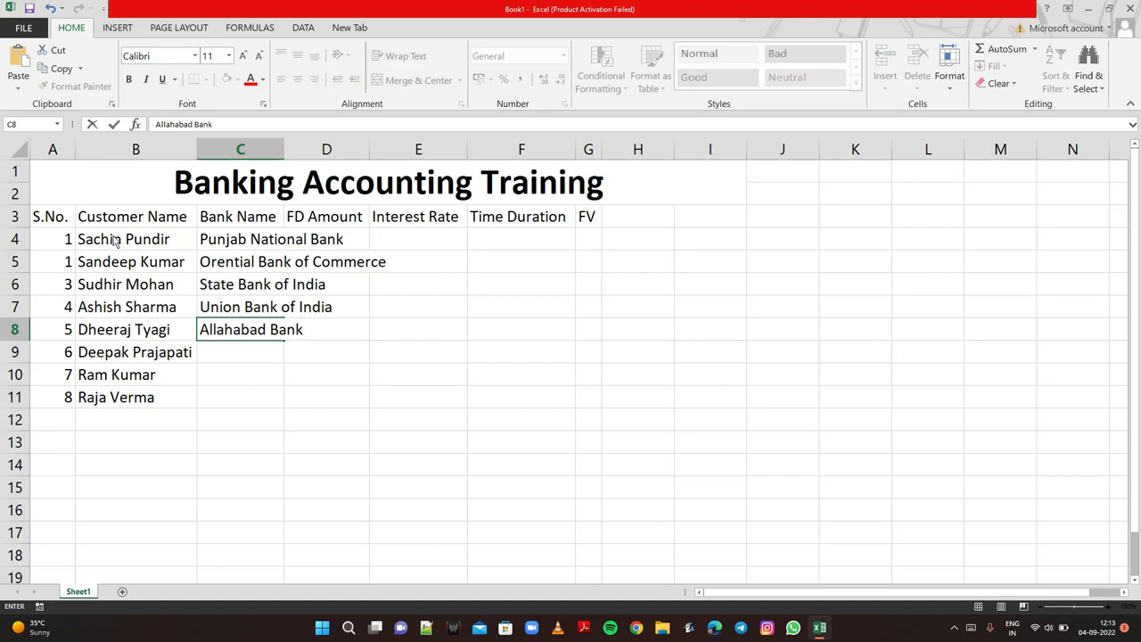
pyautogui.press('Return')
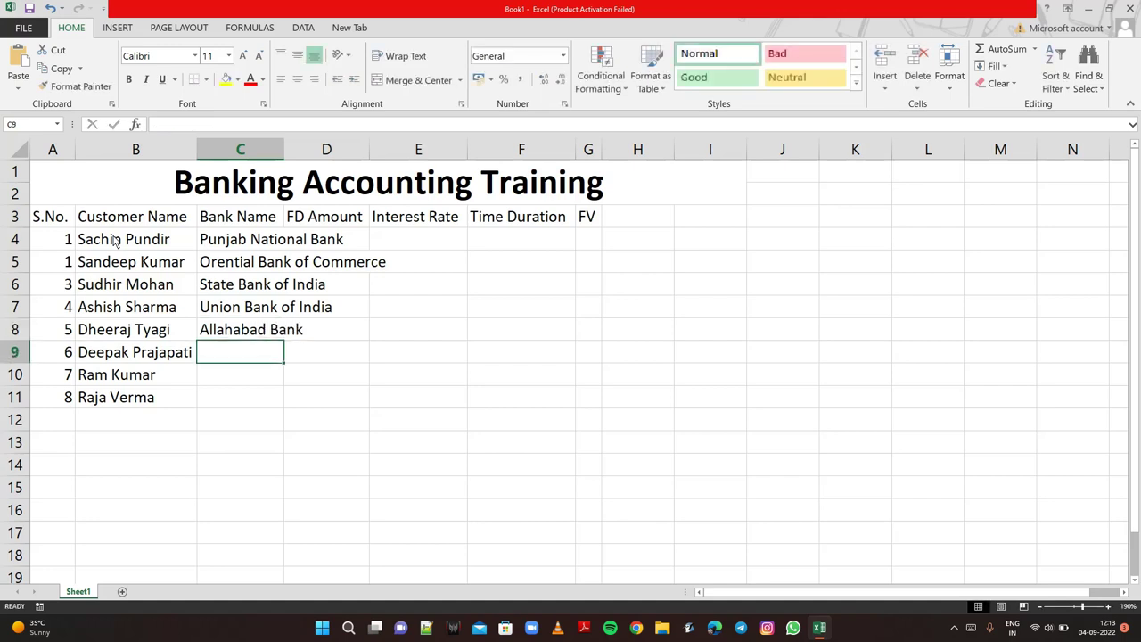
pyautogui.write('I')
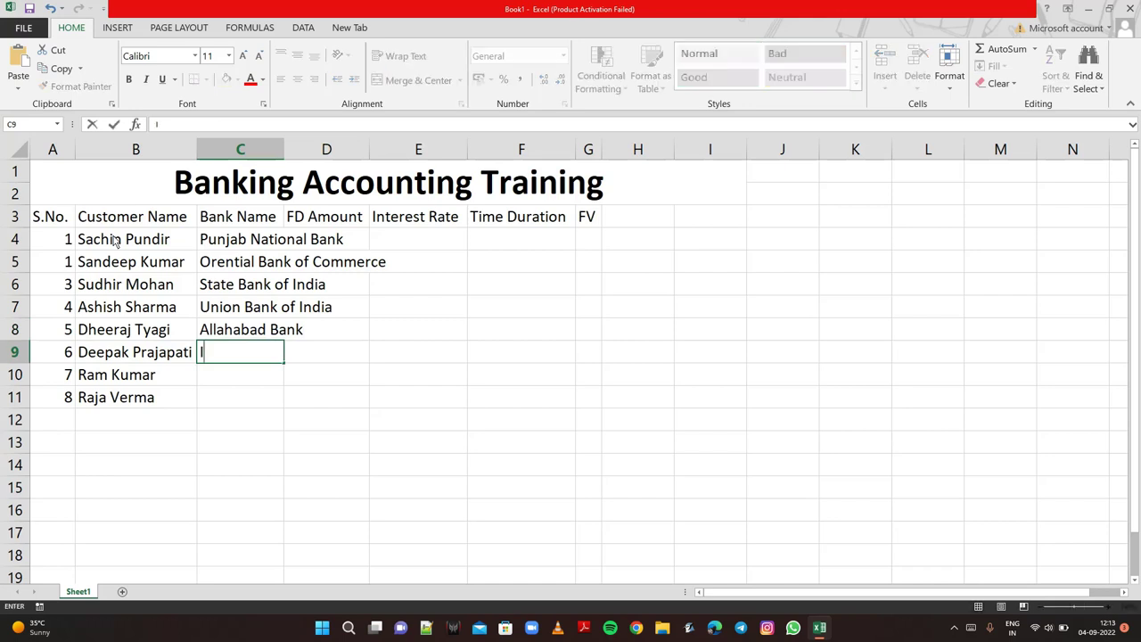
pyautogui.write('CI')
pyautogui.write('CI ')
pyautogui.write('Bank')
pyautogui.press('Return')
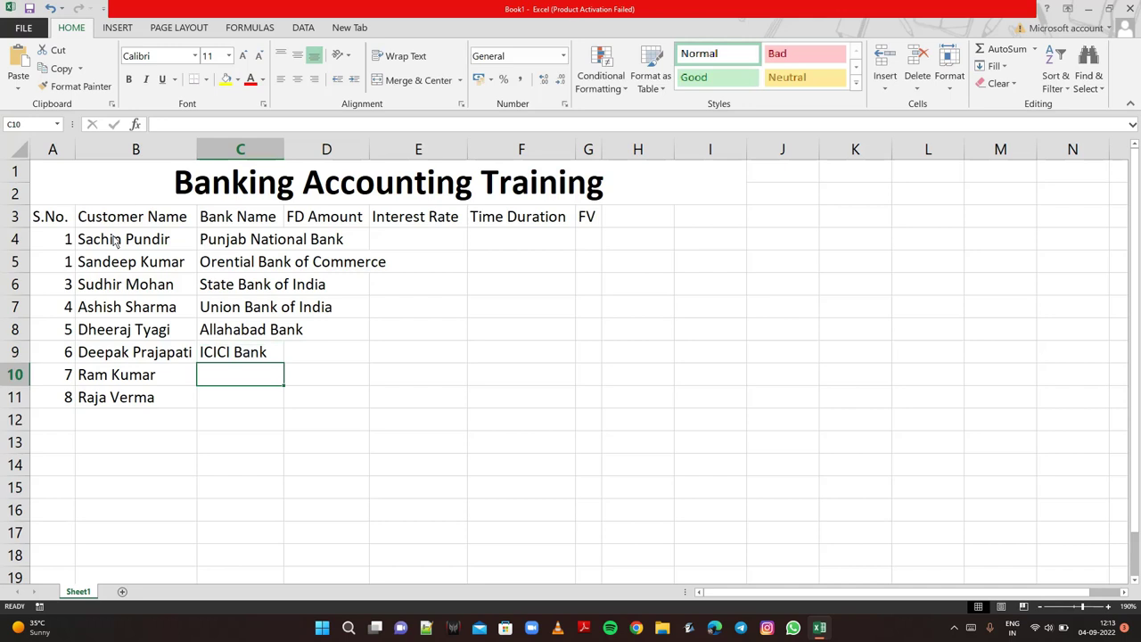
pyautogui.write('HdFC')
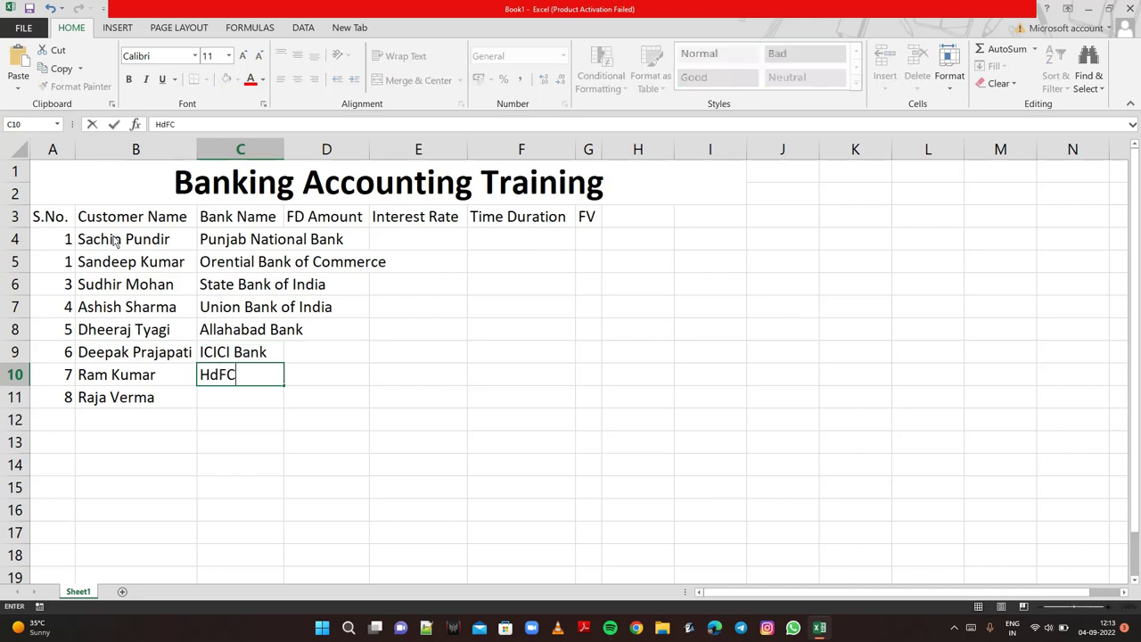
pyautogui.press('BackSpace')
pyautogui.press('BackSpace')
pyautogui.press('BackSpace')
pyautogui.write('D')
pyautogui.write('FC B')
pyautogui.write('ank')
pyautogui.press('Return')
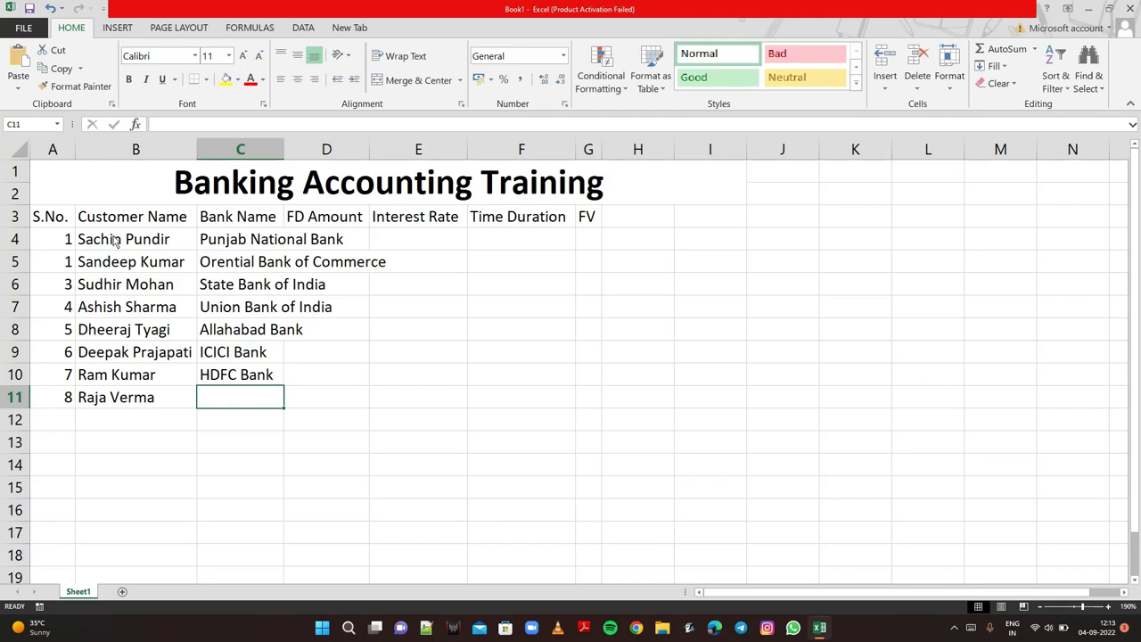
pyautogui.write('IDBI ')
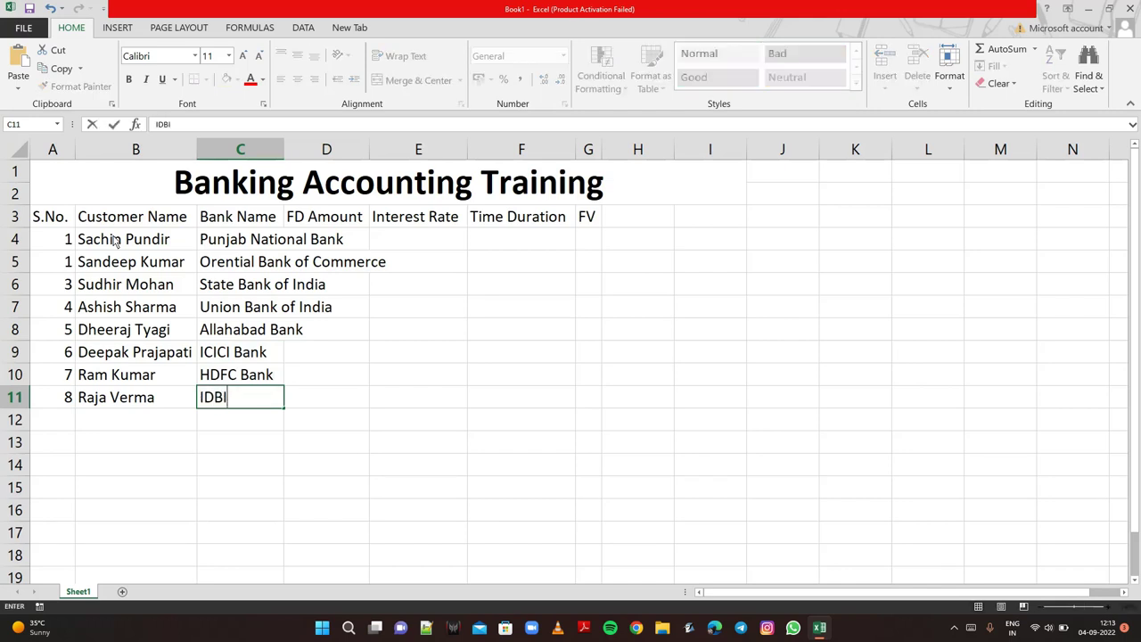
pyautogui.write('Ba')
pyautogui.write('nk')
pyautogui.press('Return')
pyautogui.press('Up')
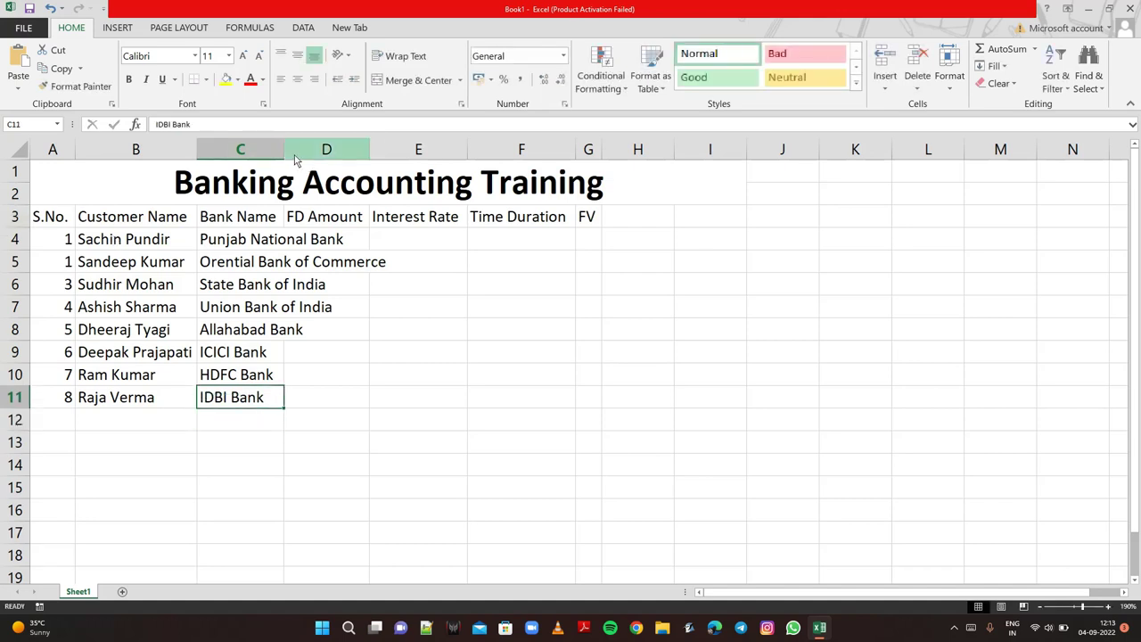
# - Widen column C for bank names and enter FD amounts 500000, 600000 and 800000 from D4
pyautogui.doubleClick(286, 155)
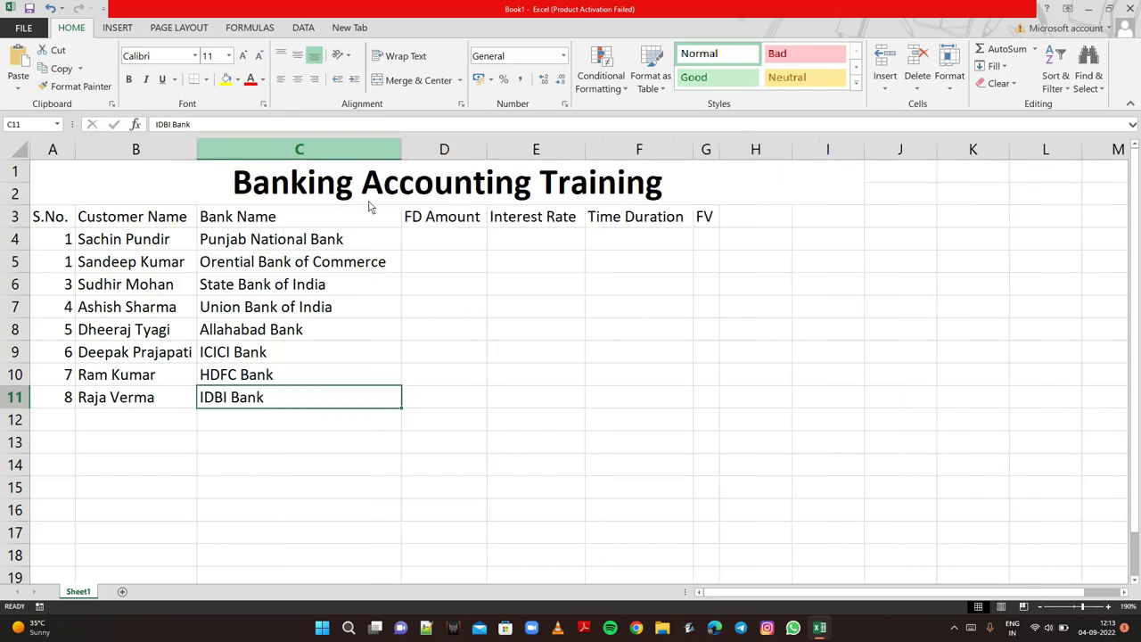
pyautogui.click(440, 242)
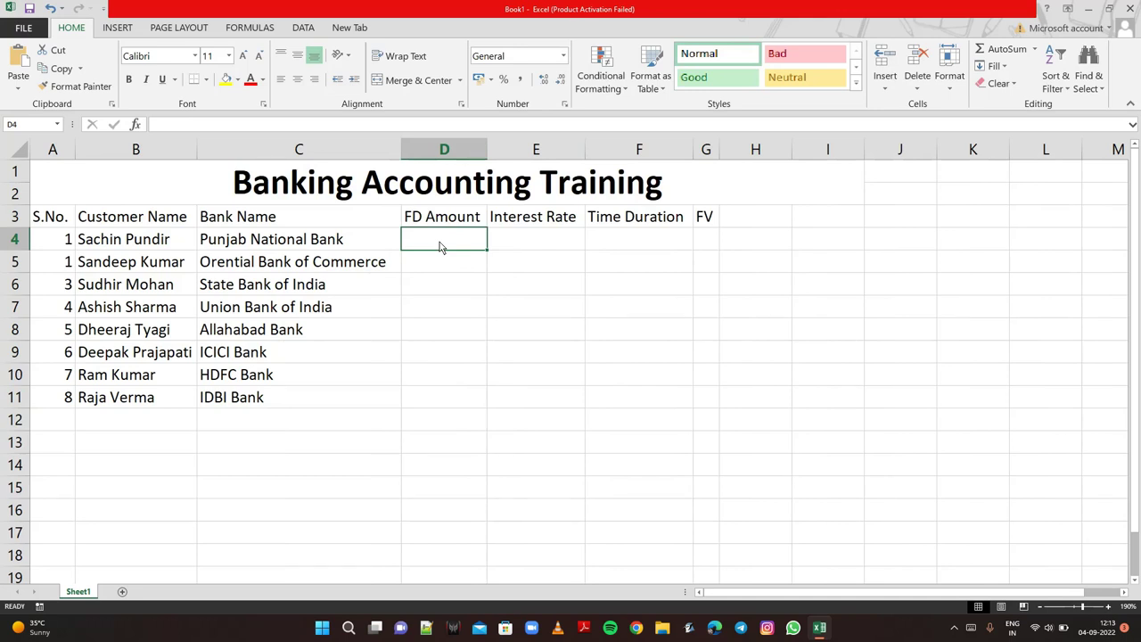
pyautogui.write('5000')
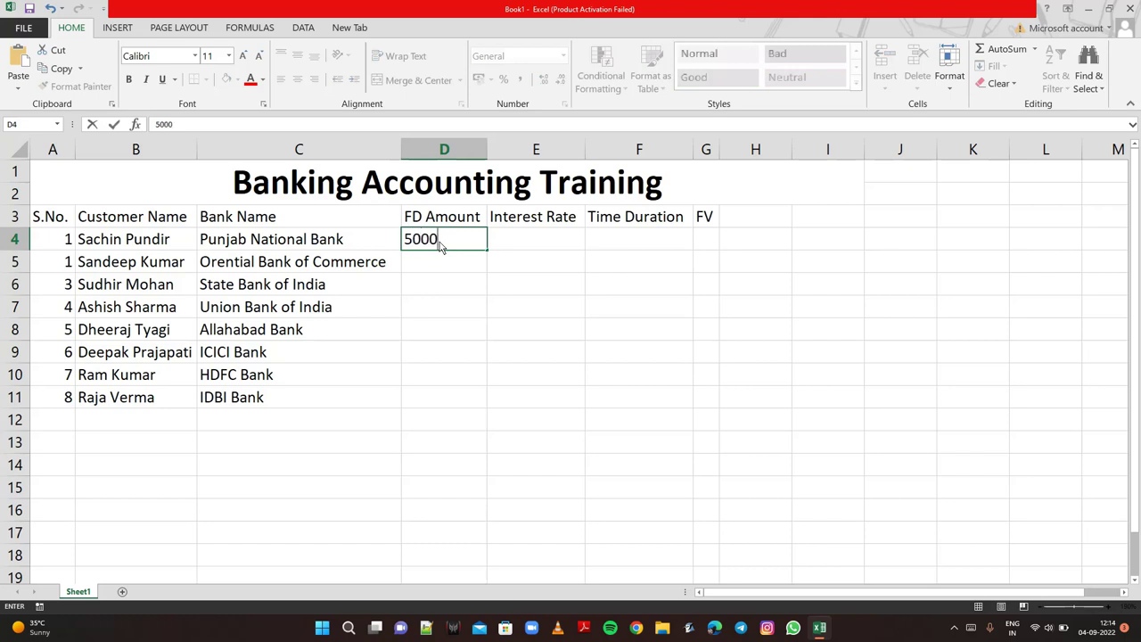
pyautogui.write('0')
pyautogui.press('Return')
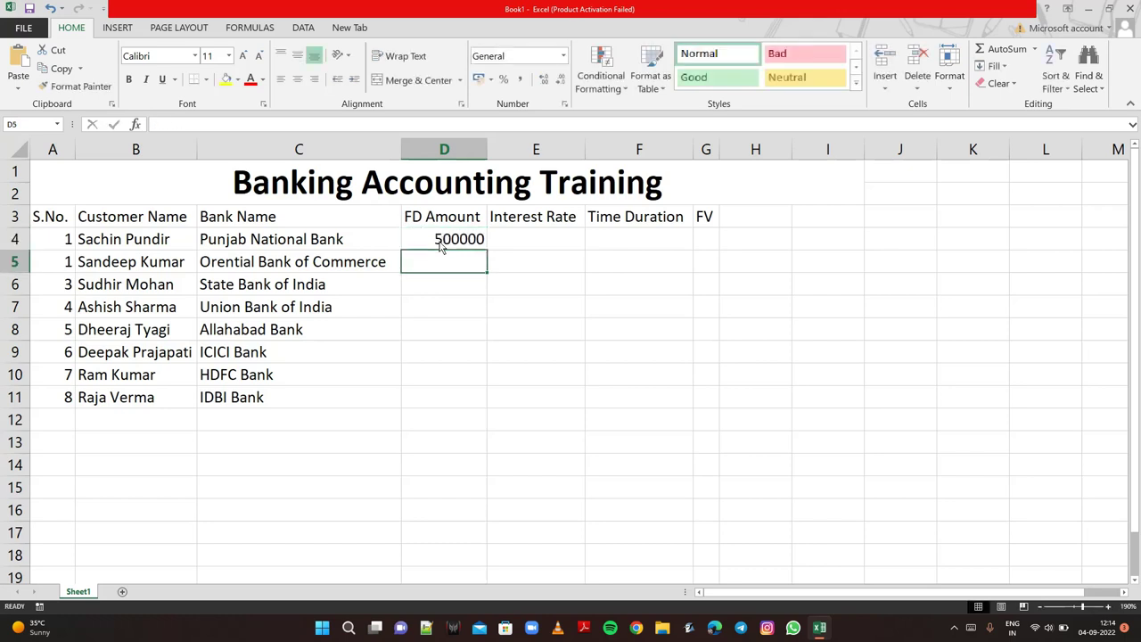
pyautogui.write('60000')
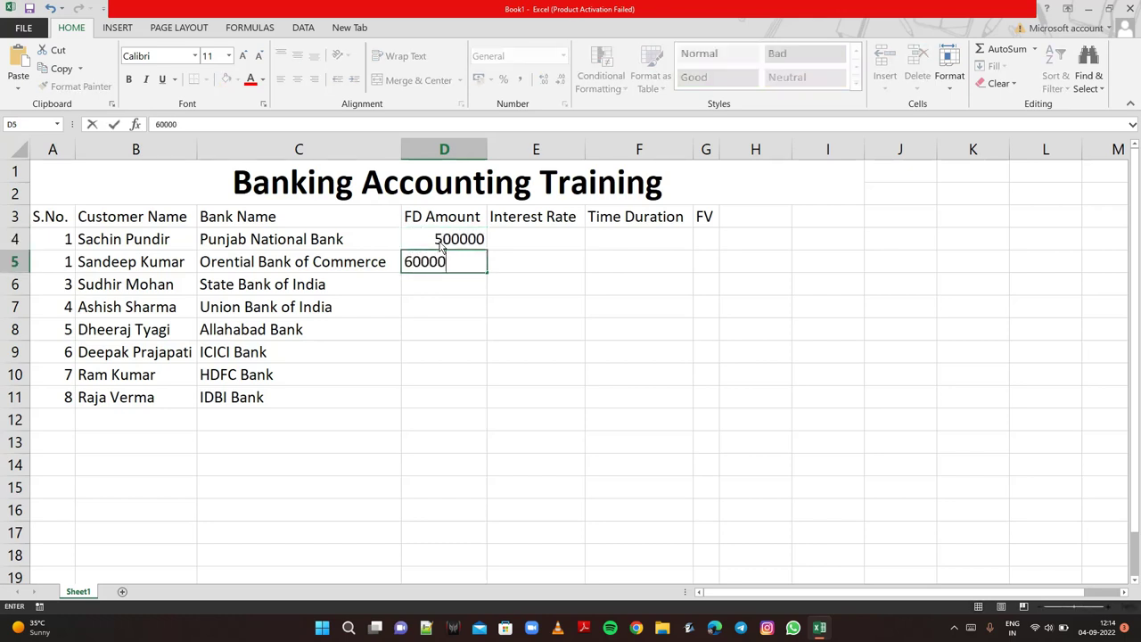
pyautogui.write('0')
pyautogui.press('Return')
pyautogui.write('8')
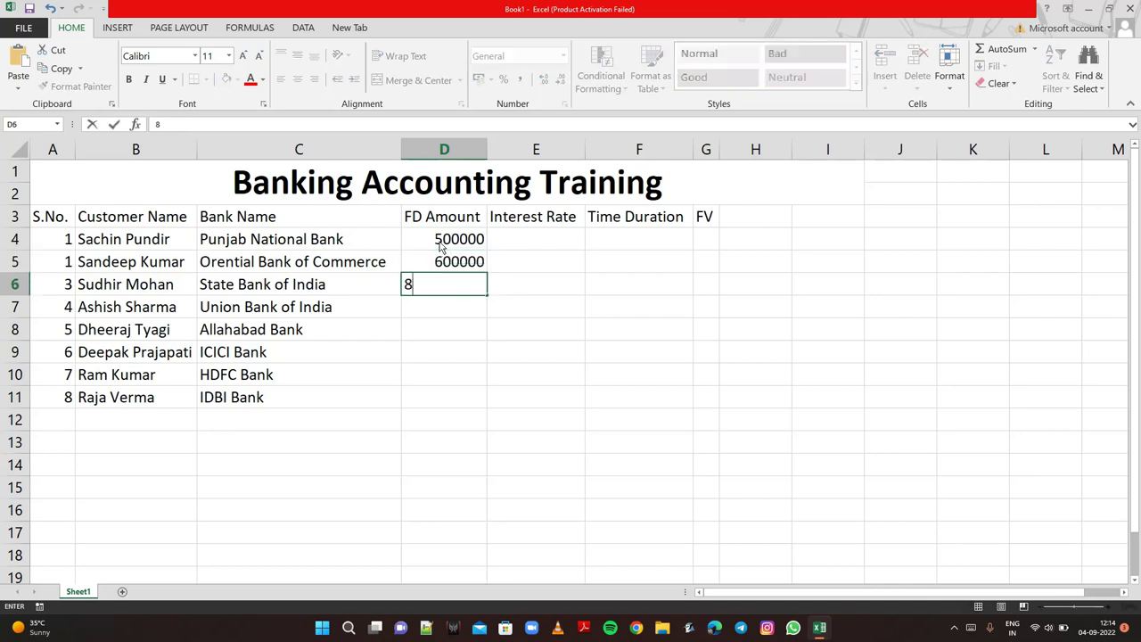
pyautogui.write('00000')
pyautogui.press('Return')
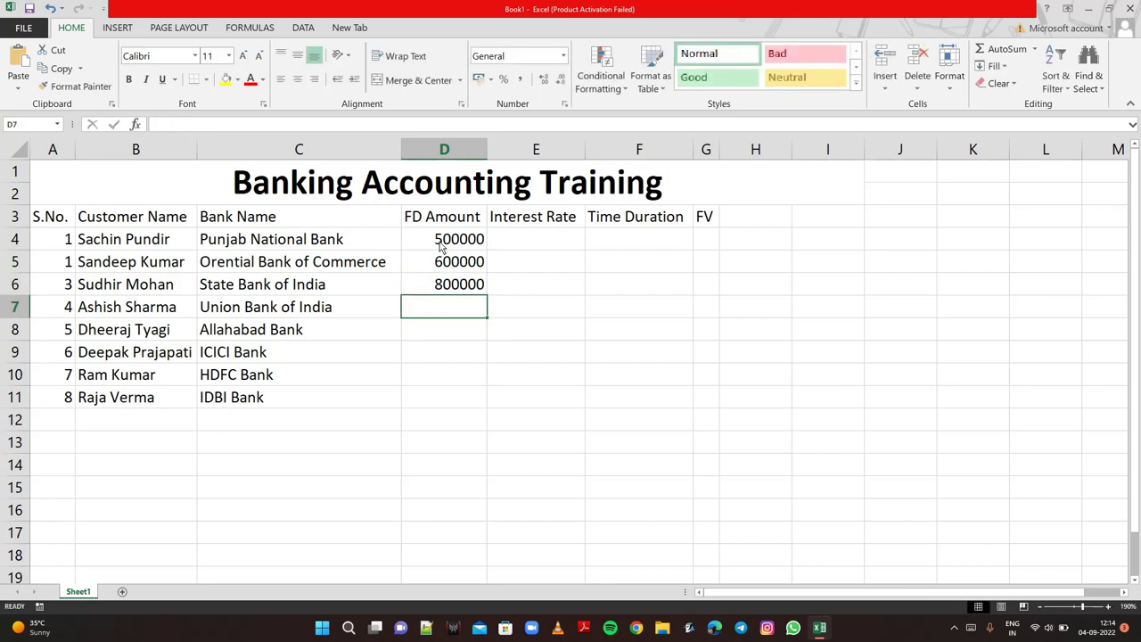
# - Enter deposits 1200000, 150000, 1800000 (ICICI), 650000 (HDFC) and 700000 down column D
pyautogui.write('120000')
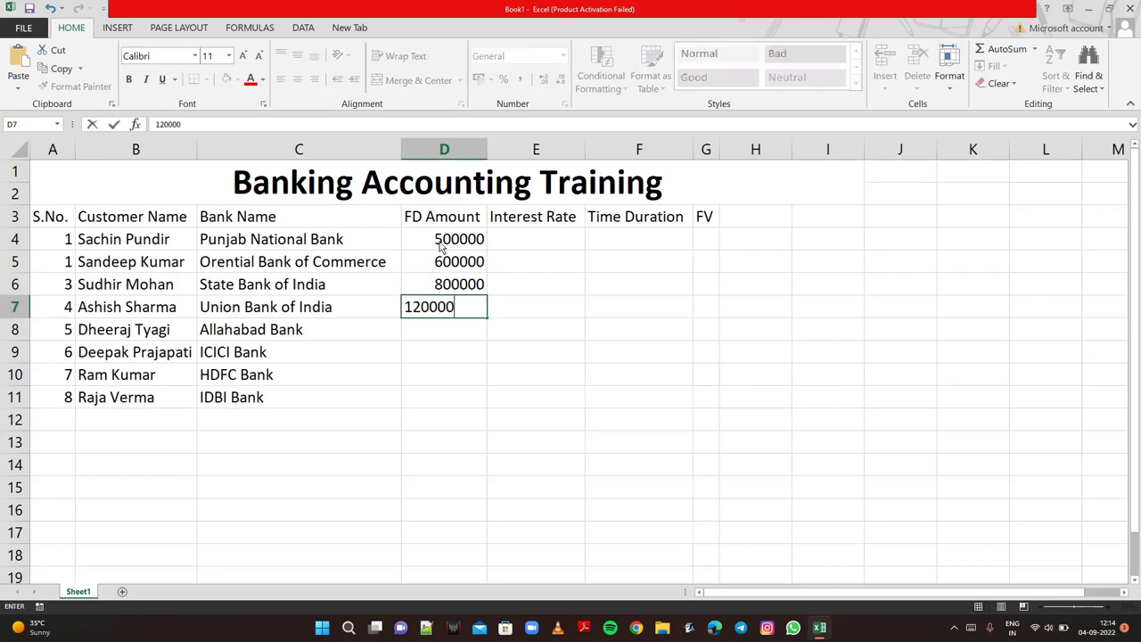
pyautogui.write('0')
pyautogui.press('Return')
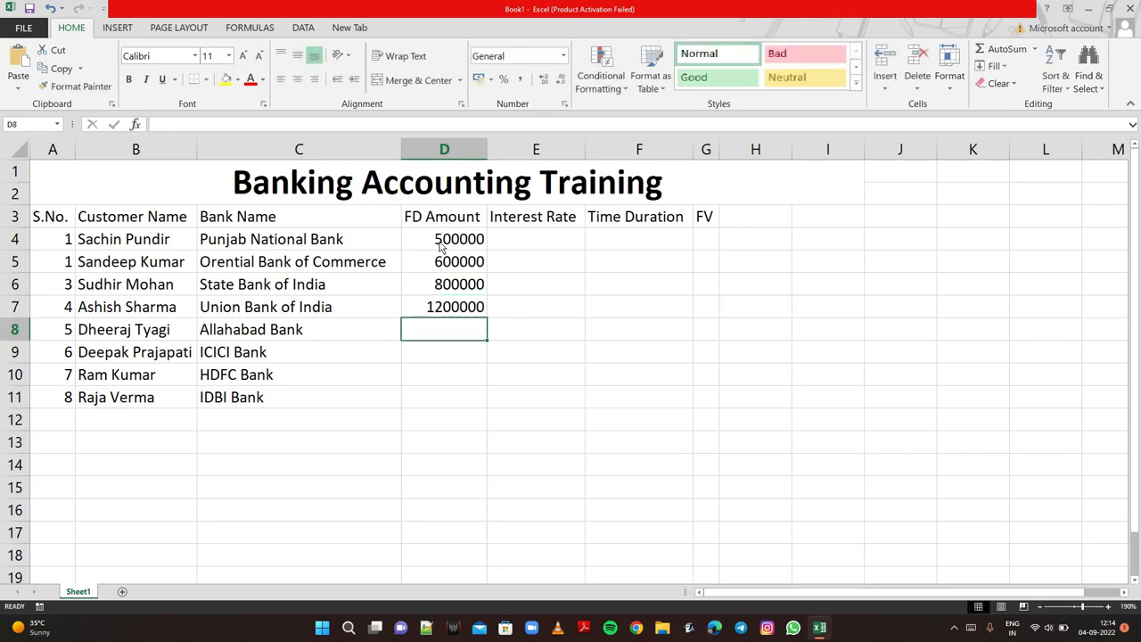
pyautogui.write('15')
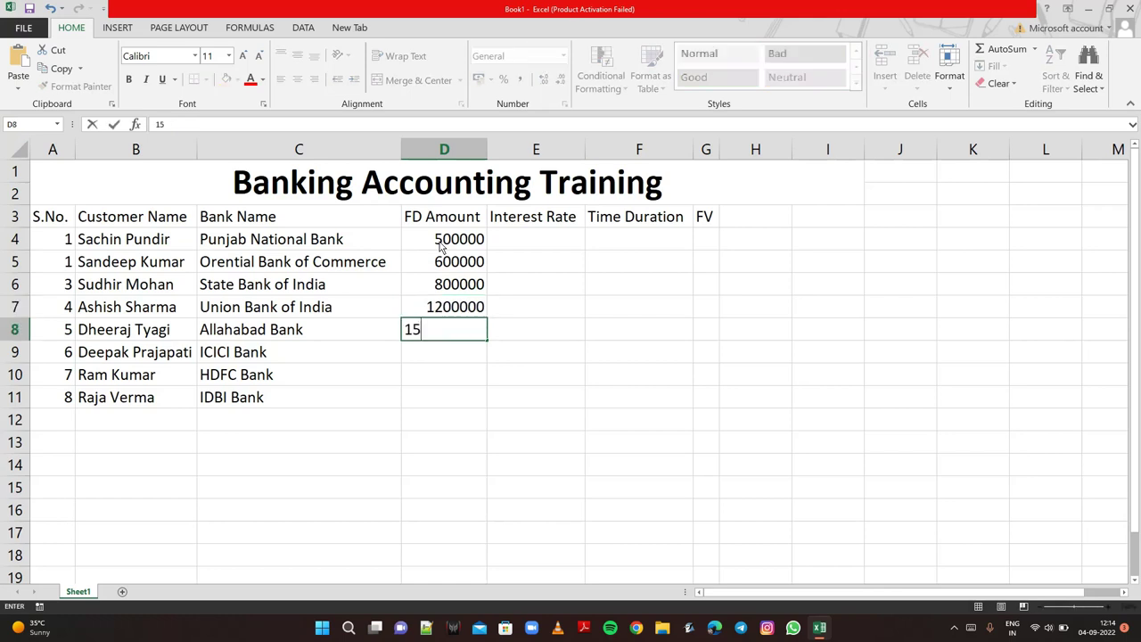
pyautogui.write('0000')
pyautogui.press('Return')
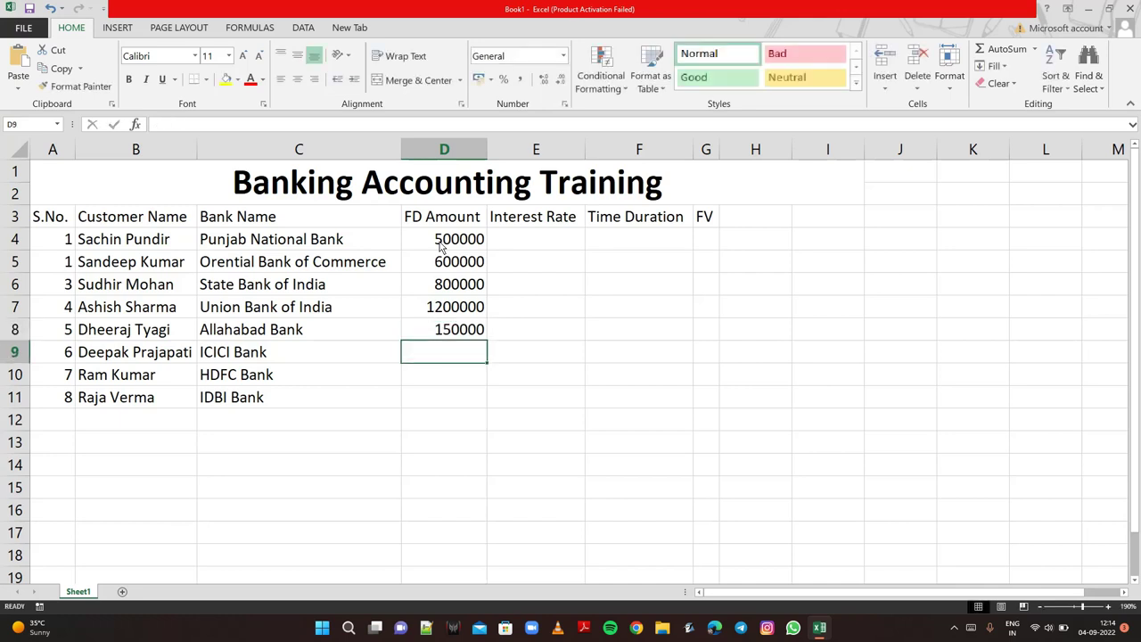
pyautogui.write('18')
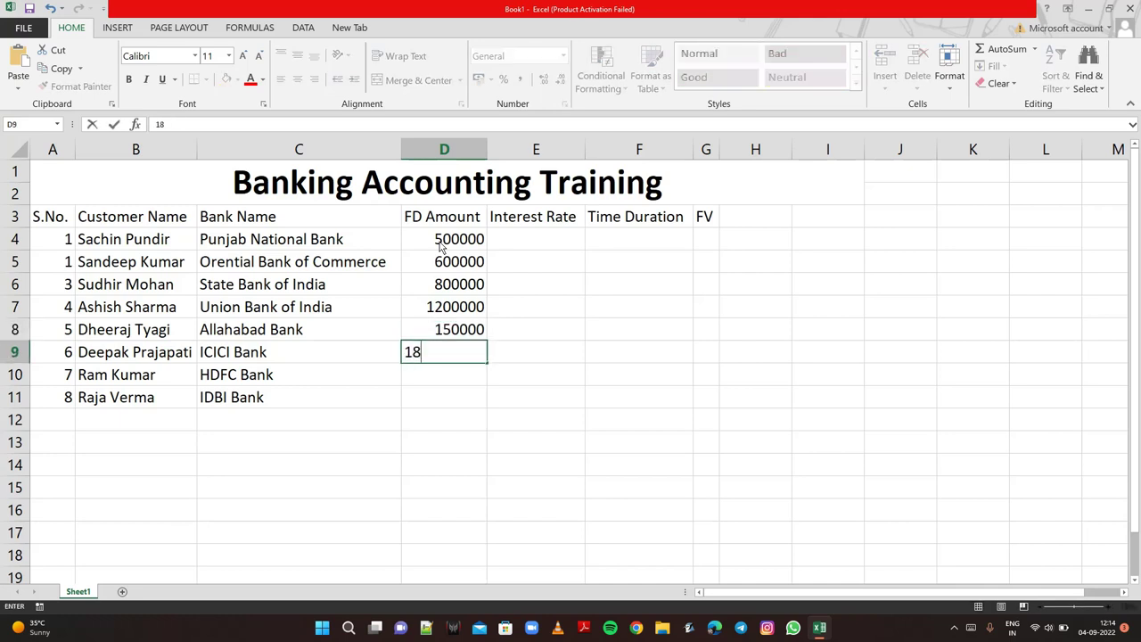
pyautogui.write('00000')
pyautogui.press('Return')
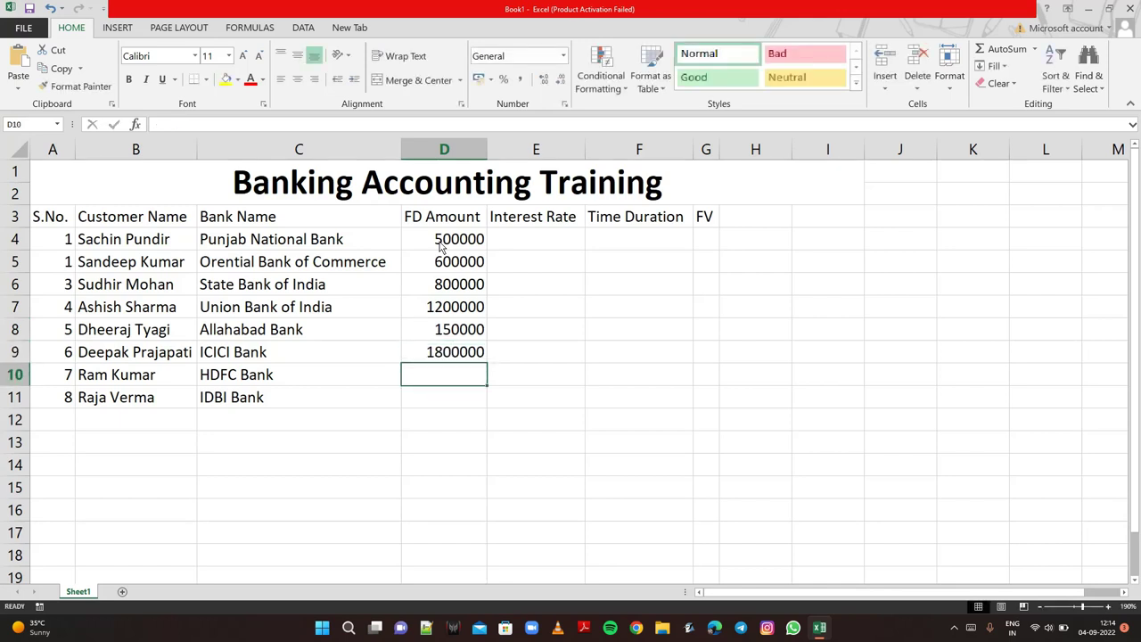
pyautogui.write('65')
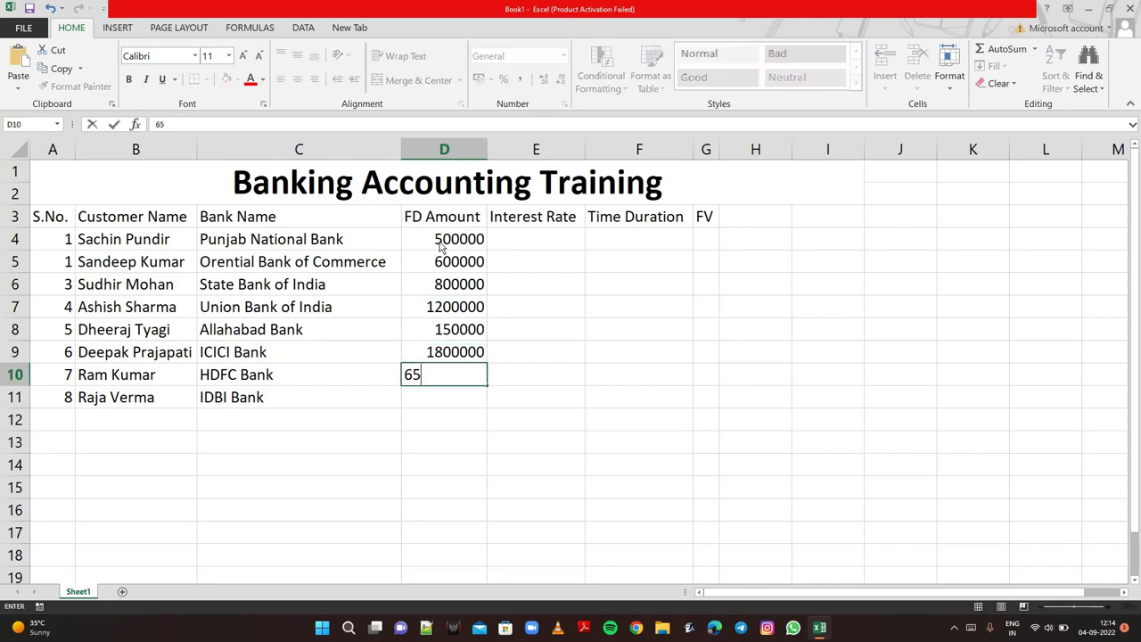
pyautogui.write('0000')
pyautogui.press('Return')
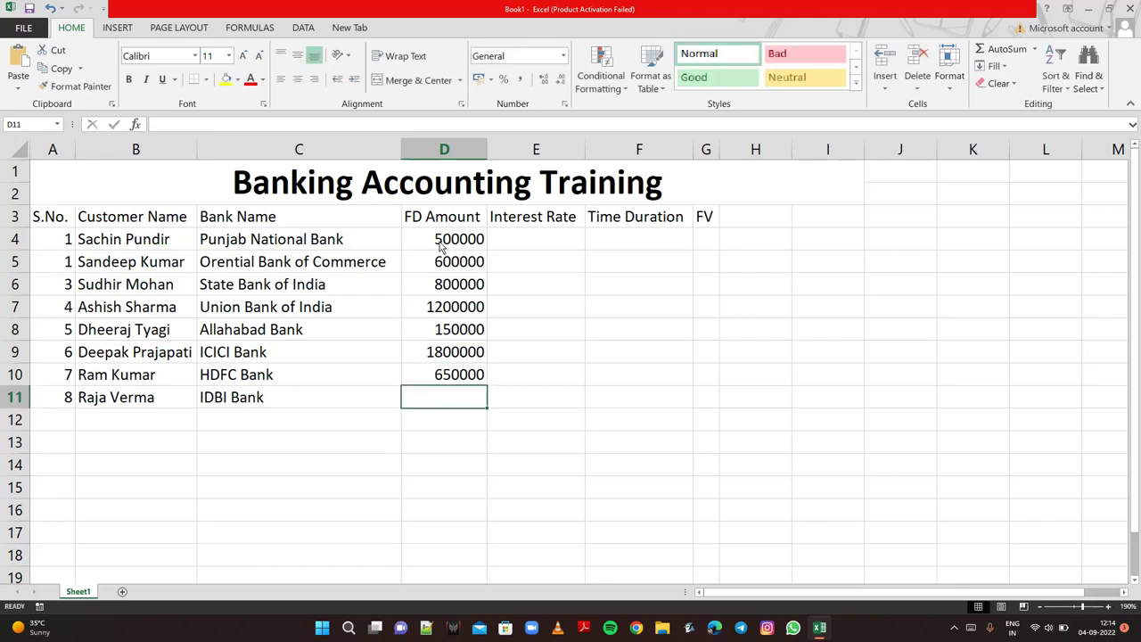
pyautogui.write('7000')
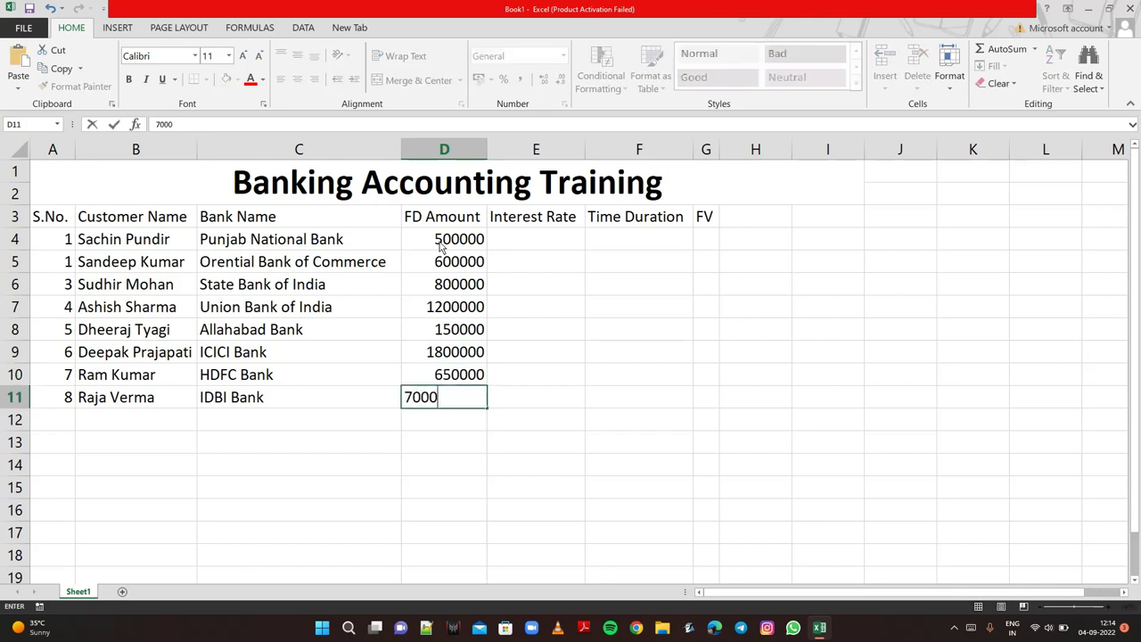
pyautogui.write('00')
# - Enter interest rates 7%, 6%, 8% and 12% starting at E4
pyautogui.click(526, 237)
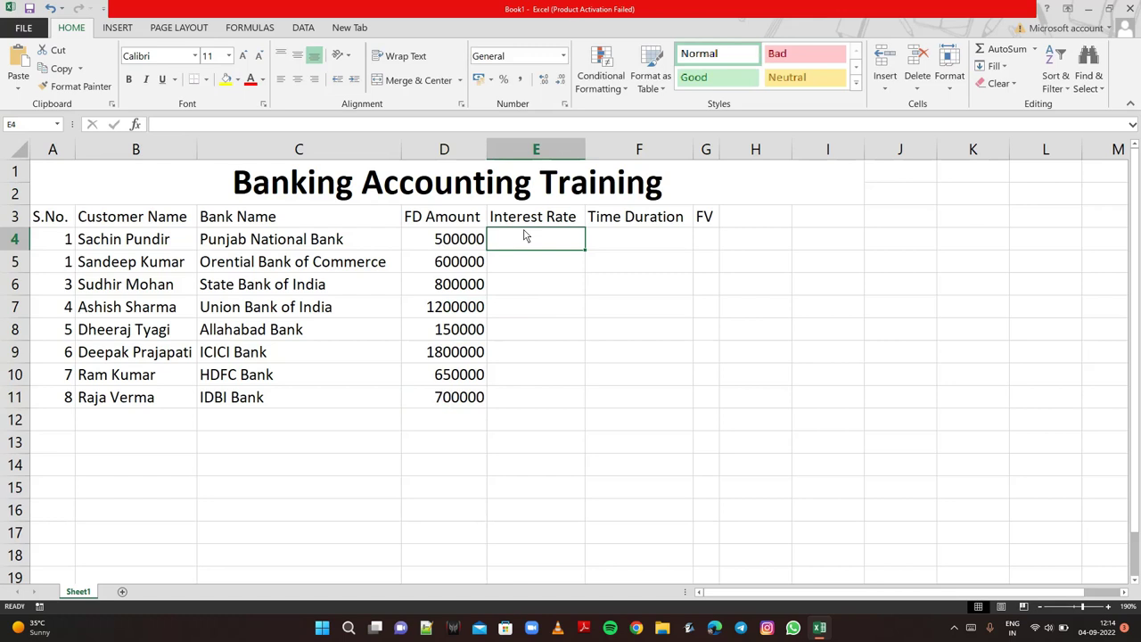
pyautogui.write('7')
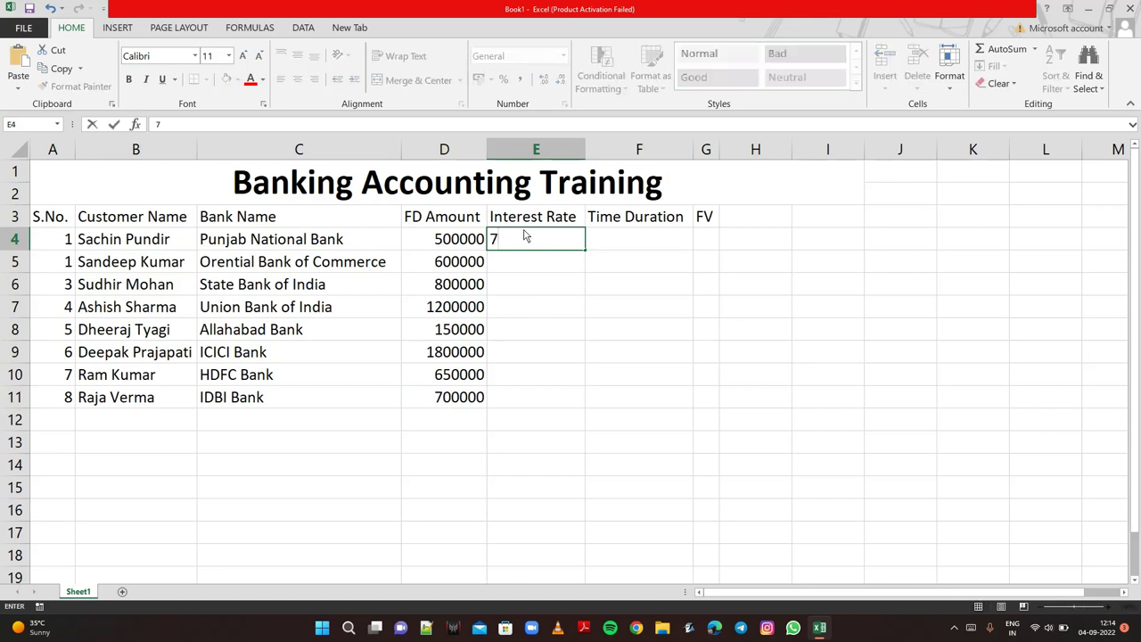
pyautogui.write('%')
pyautogui.press('Return')
pyautogui.write('6')
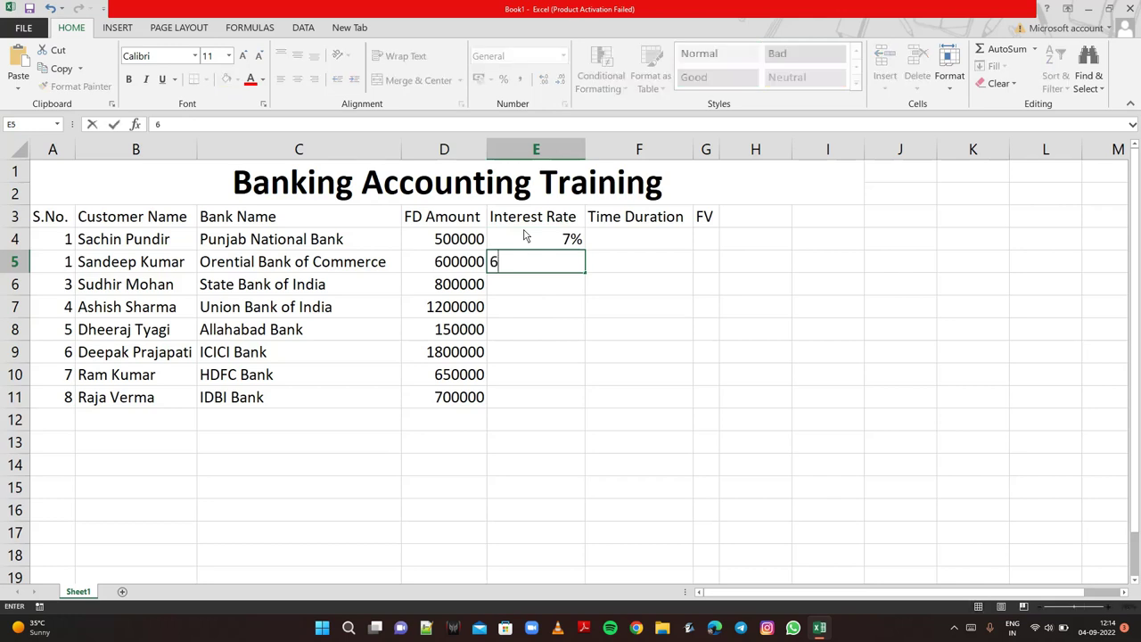
pyautogui.write('%')
pyautogui.press('Return')
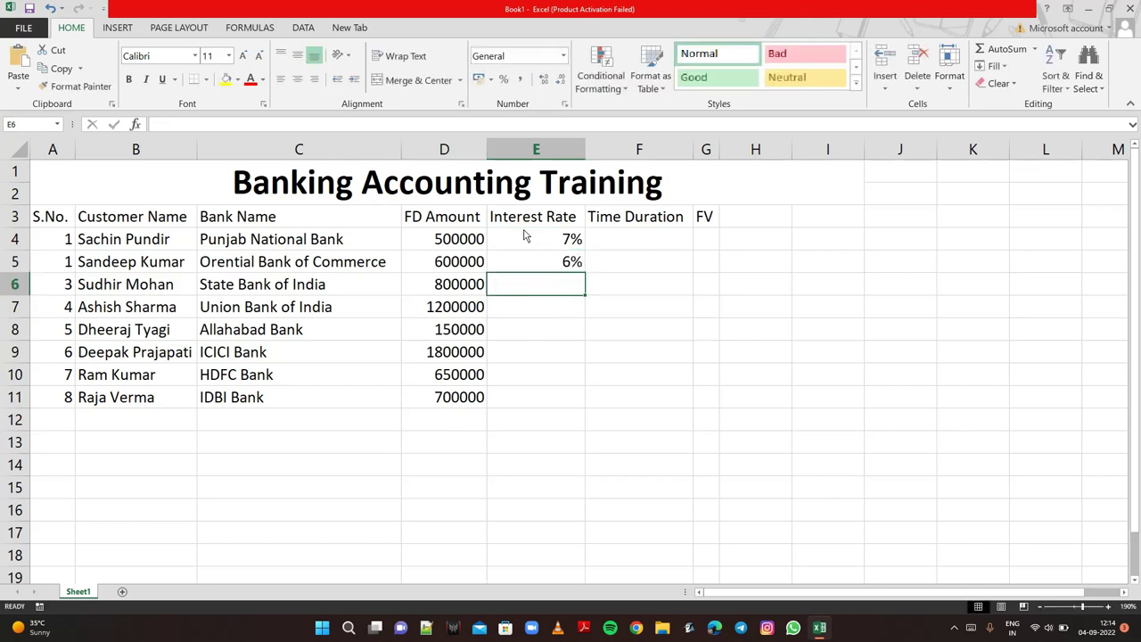
pyautogui.write('8')
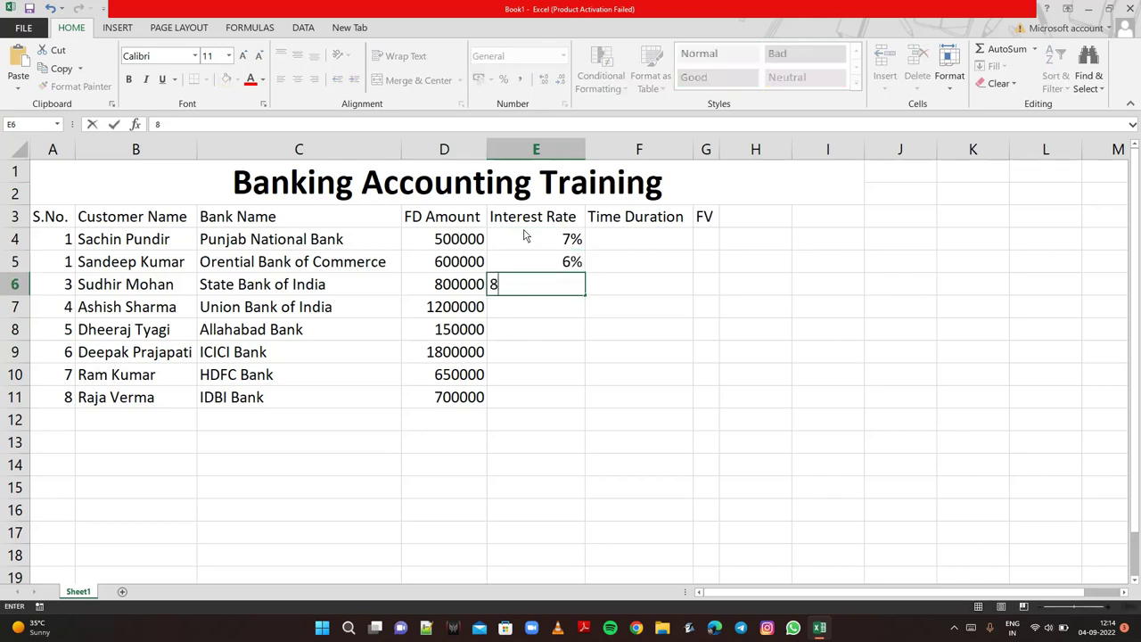
pyautogui.write('%')
pyautogui.press('Return')
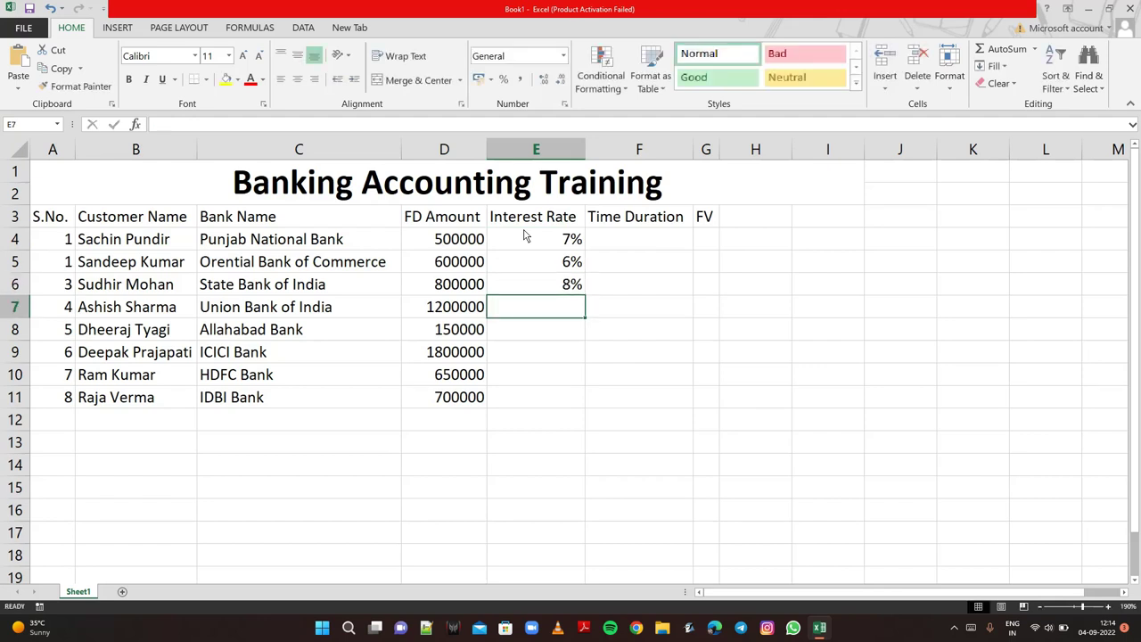
pyautogui.write('12')
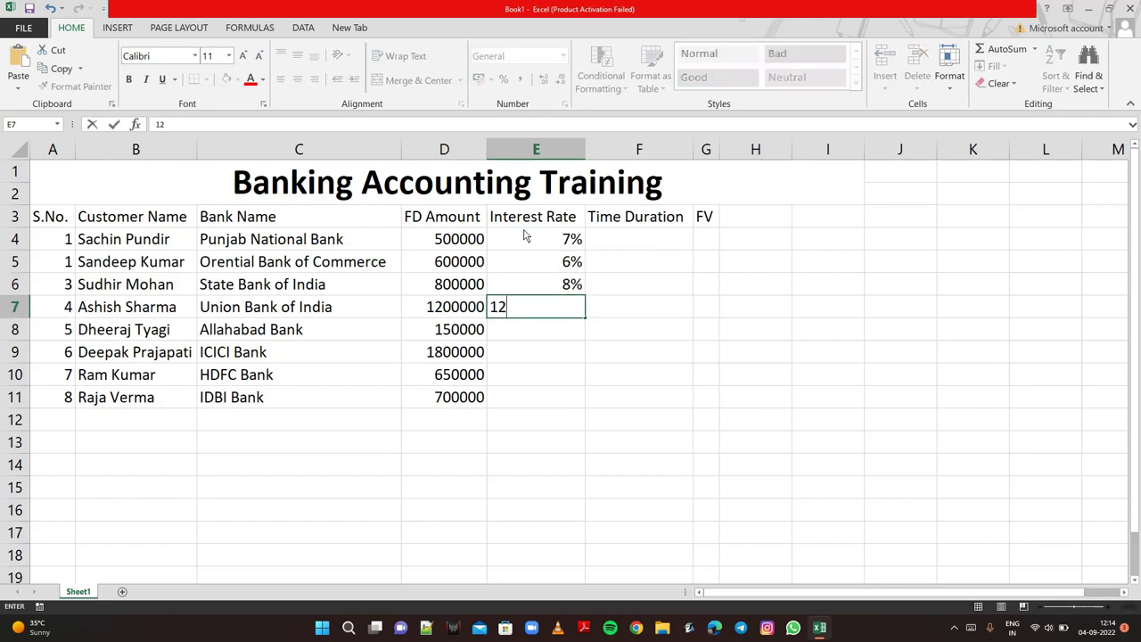
pyautogui.write('%')
pyautogui.press('Return')
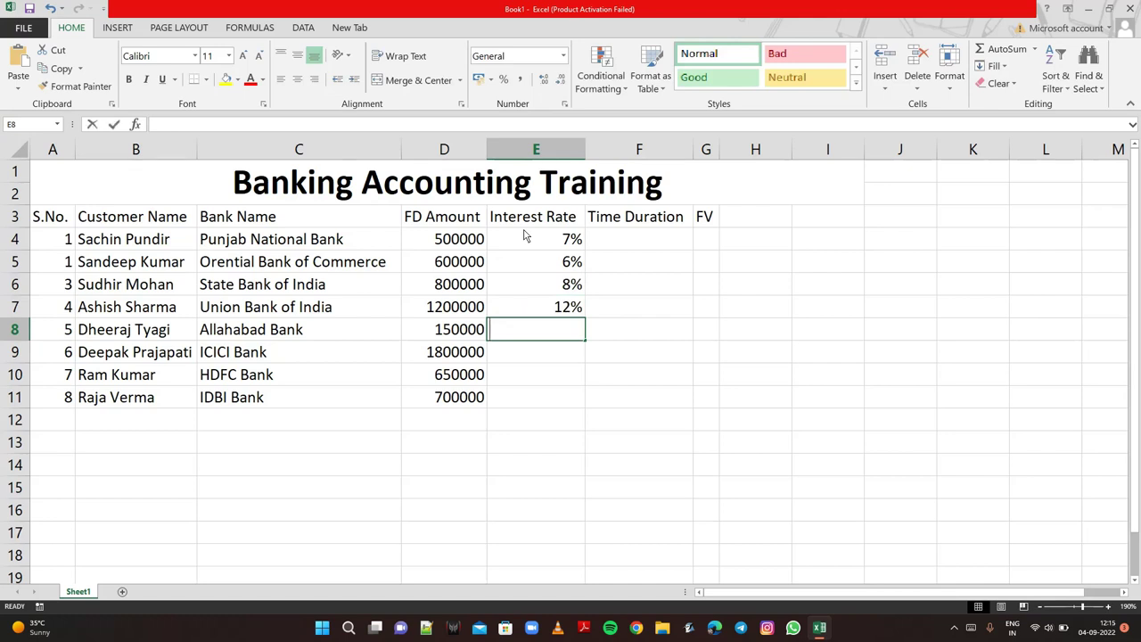
# - Enter the remaining rates 13%, 11%, 9.50% and 8.50% down to E11
pyautogui.write('13%')
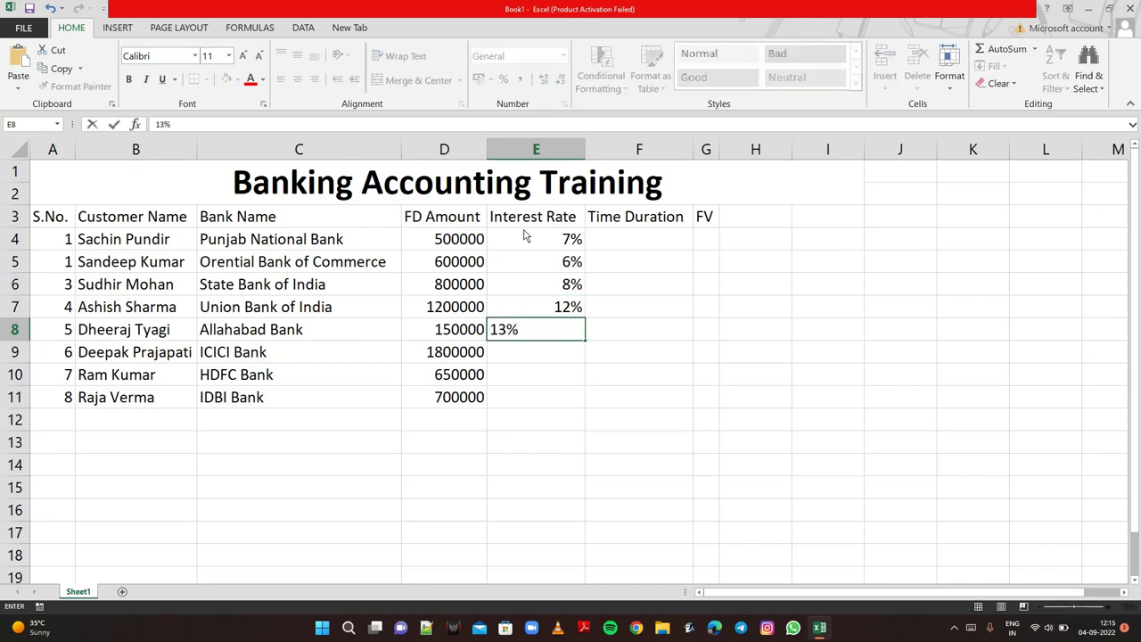
pyautogui.press('Return')
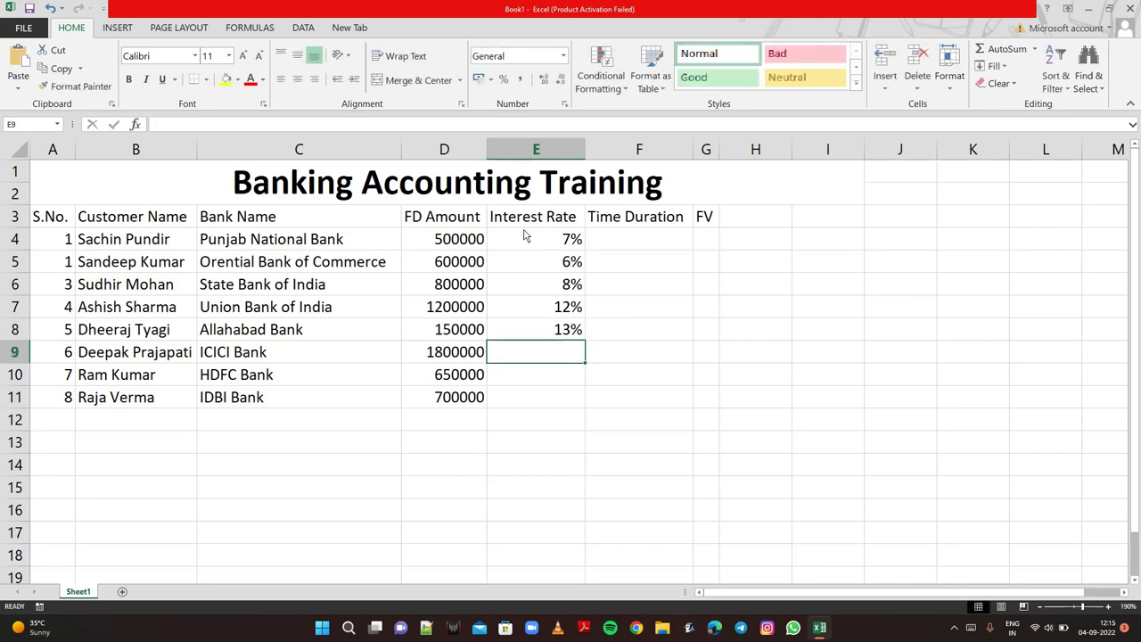
pyautogui.write('1')
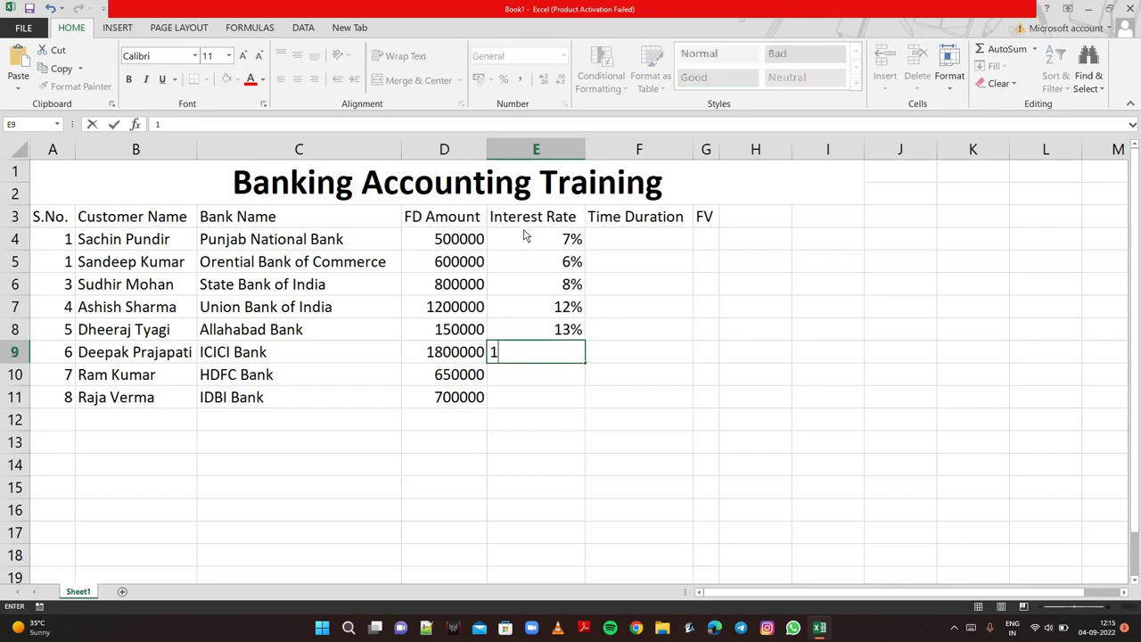
pyautogui.write('1%')
pyautogui.press('Return')
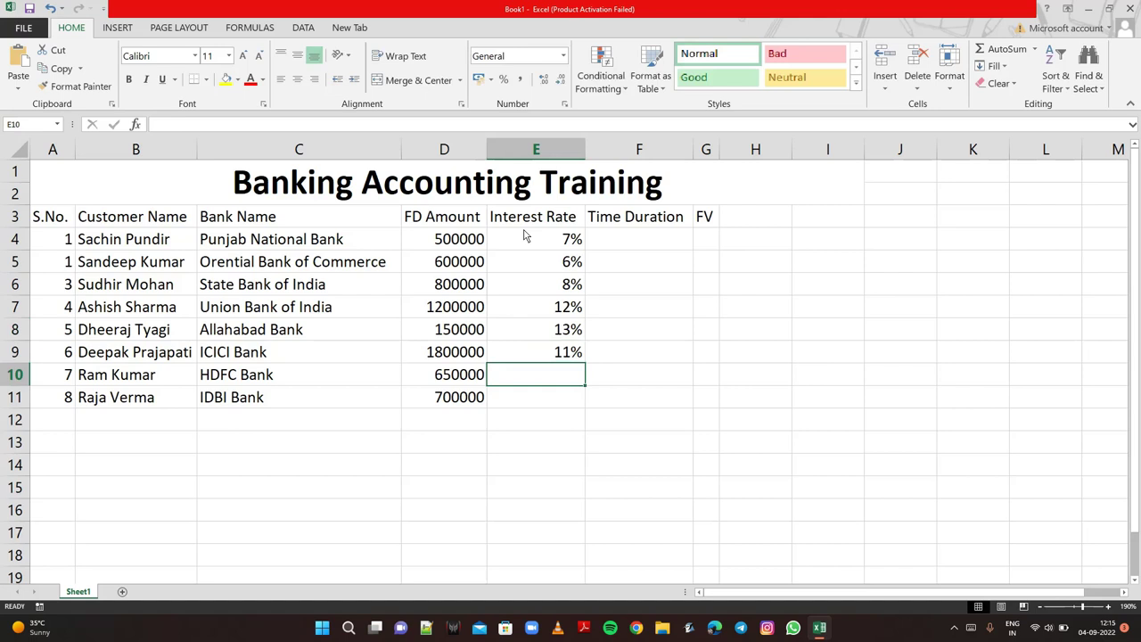
pyautogui.write('9.')
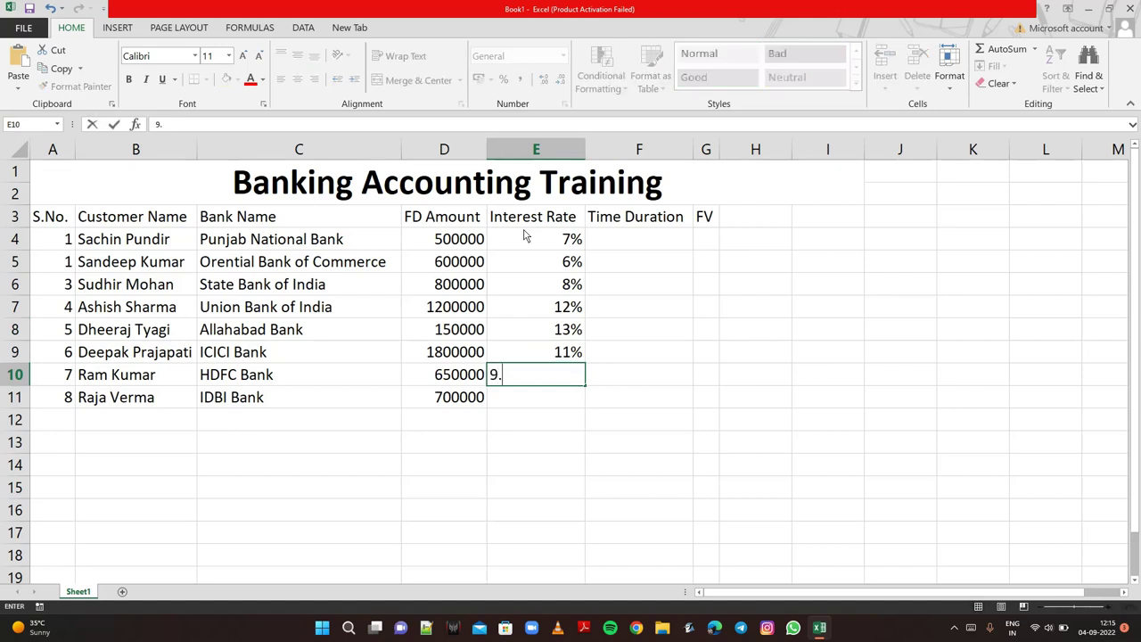
pyautogui.write('50%')
pyautogui.press('Return')
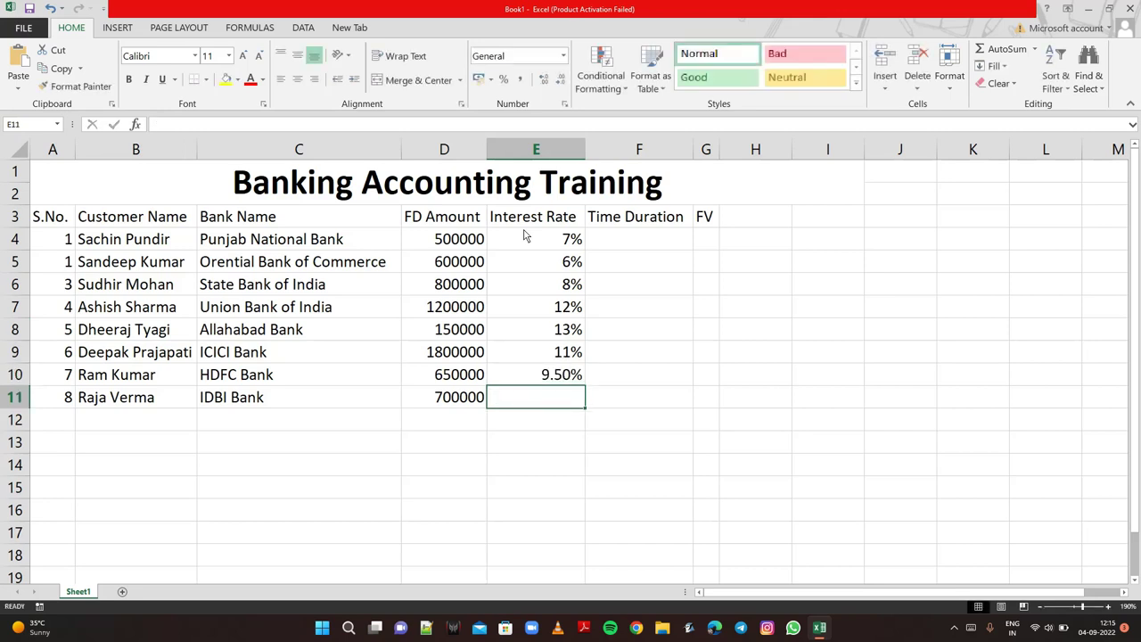
pyautogui.write('8.5')
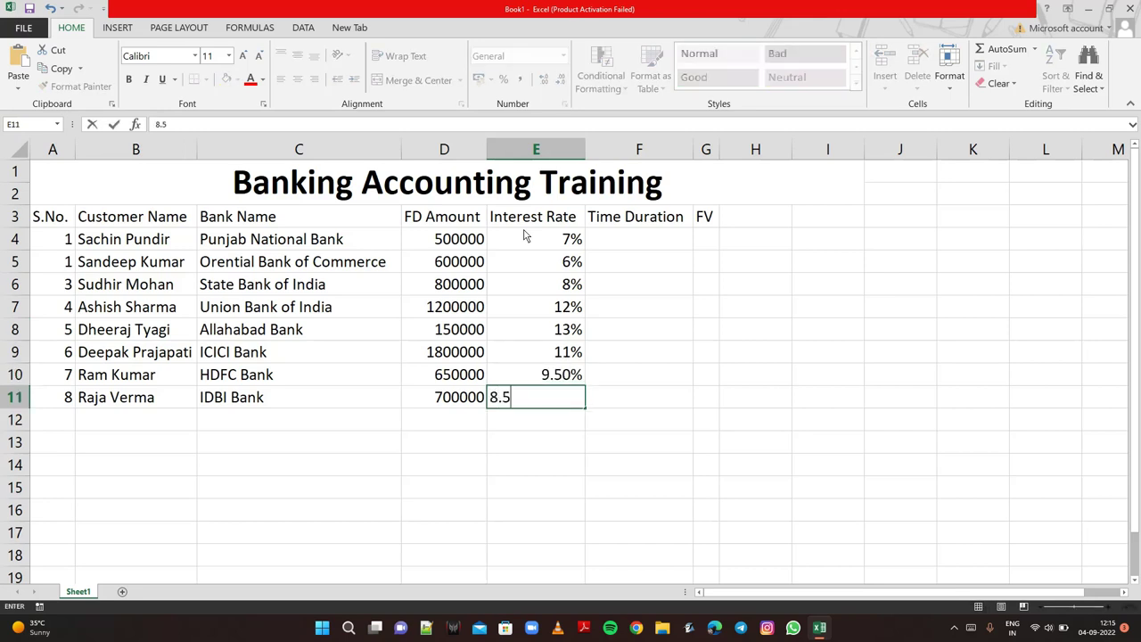
pyautogui.write('0%')
pyautogui.press('Return')
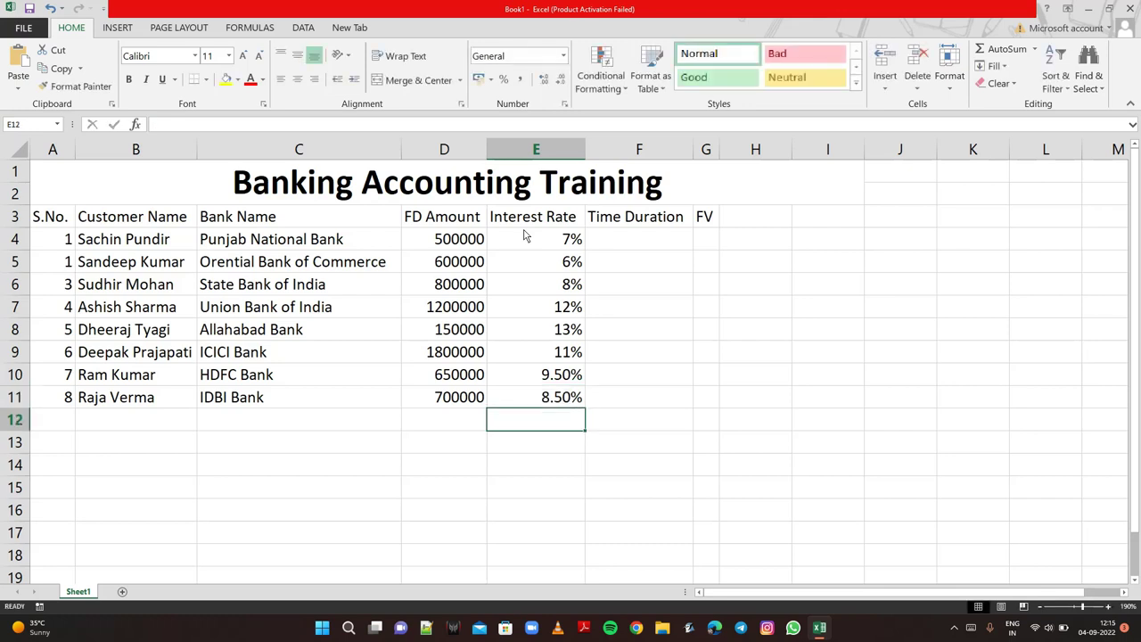
pyautogui.click(622, 239)
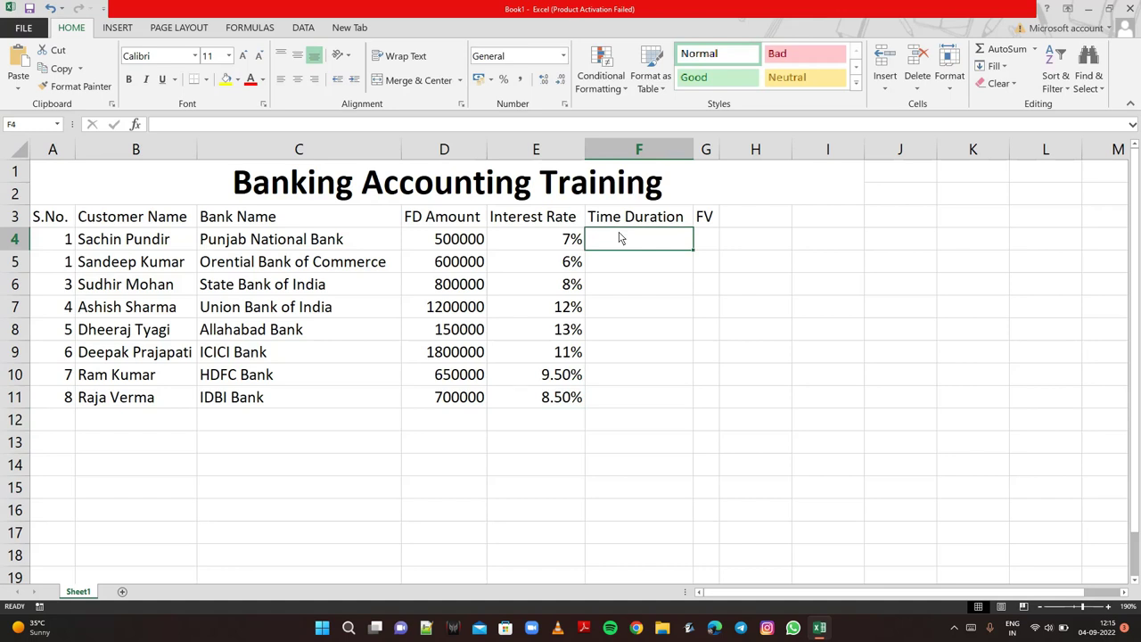
# - Enter time durations 5, 8, 10 and 15 from F4 downward
pyautogui.write('5')
pyautogui.press('Return')
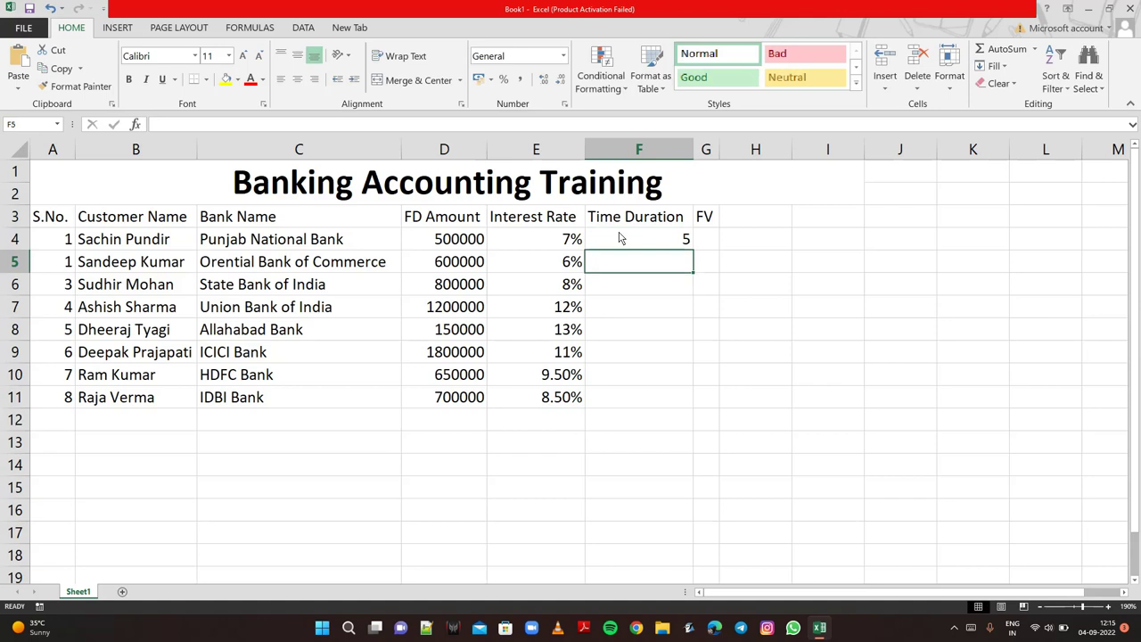
pyautogui.write('8')
pyautogui.press('Return')
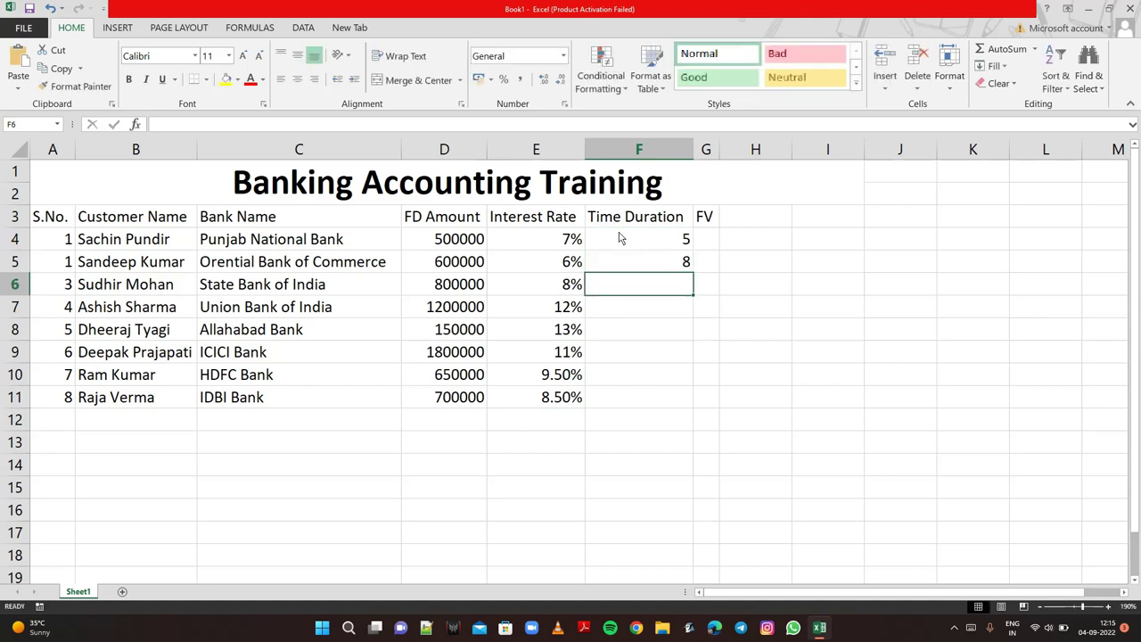
pyautogui.write('10')
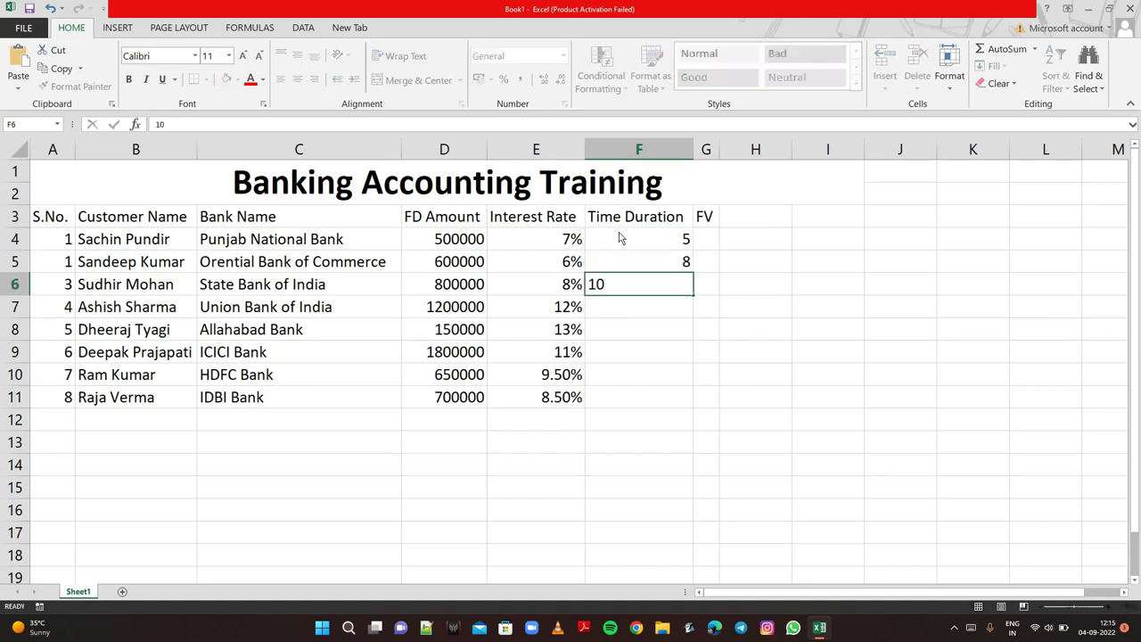
pyautogui.press('Return')
pyautogui.write('15')
pyautogui.press('Return')
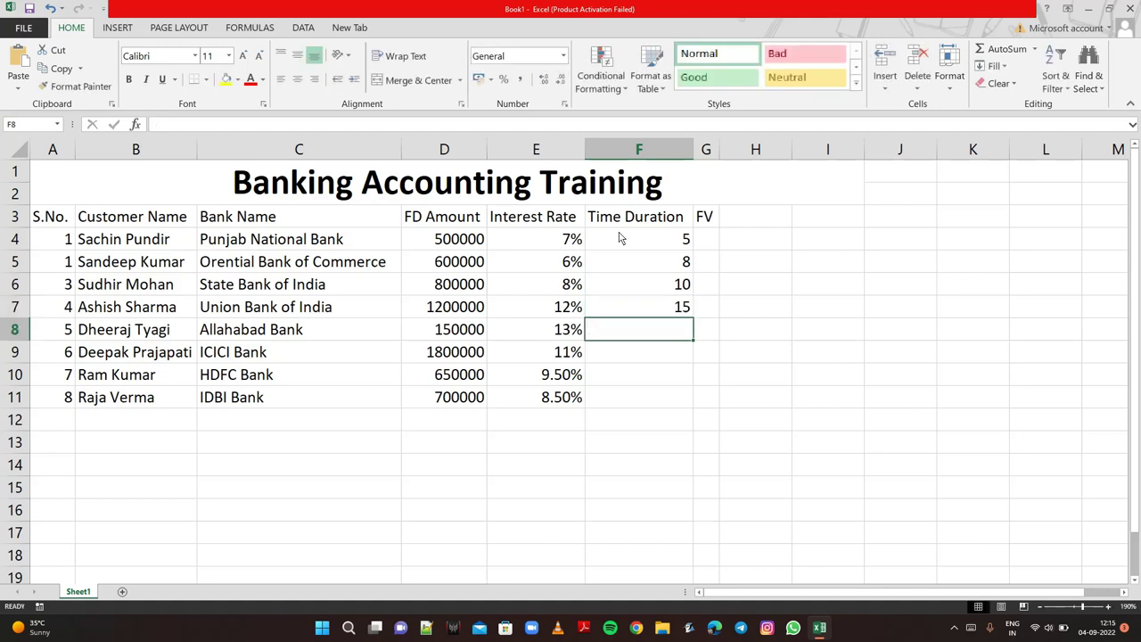
# - Enter durations 14, 8, 7 and 5, ending at IDBI Bank in F11
pyautogui.write('14')
pyautogui.press('Return')
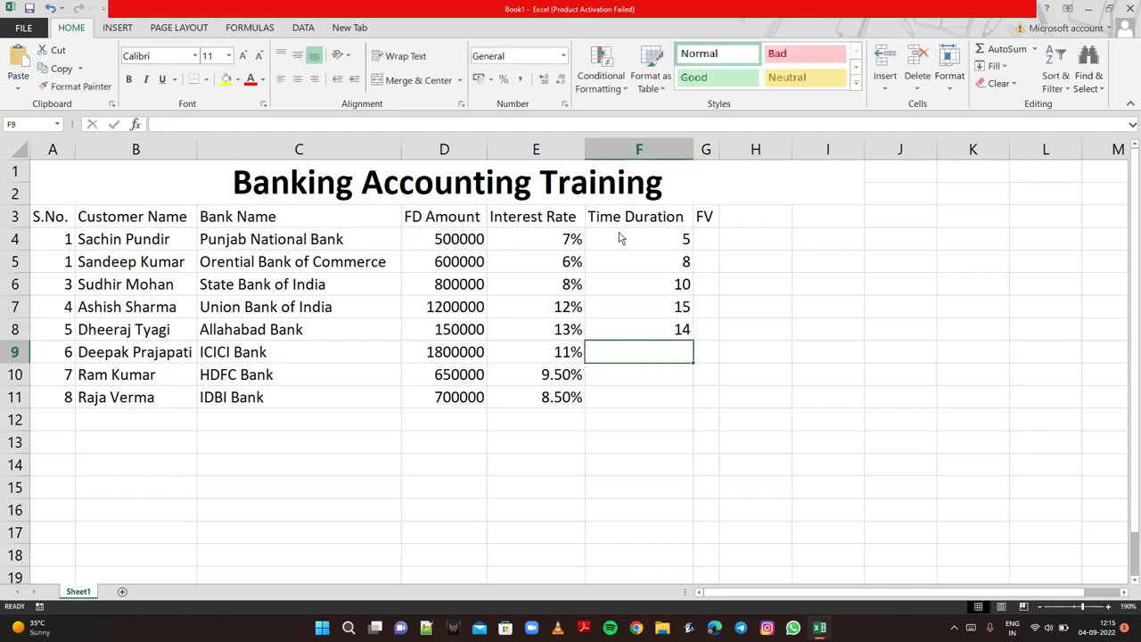
pyautogui.write('8')
pyautogui.press('Return')
pyautogui.write('7')
pyautogui.press('Return')
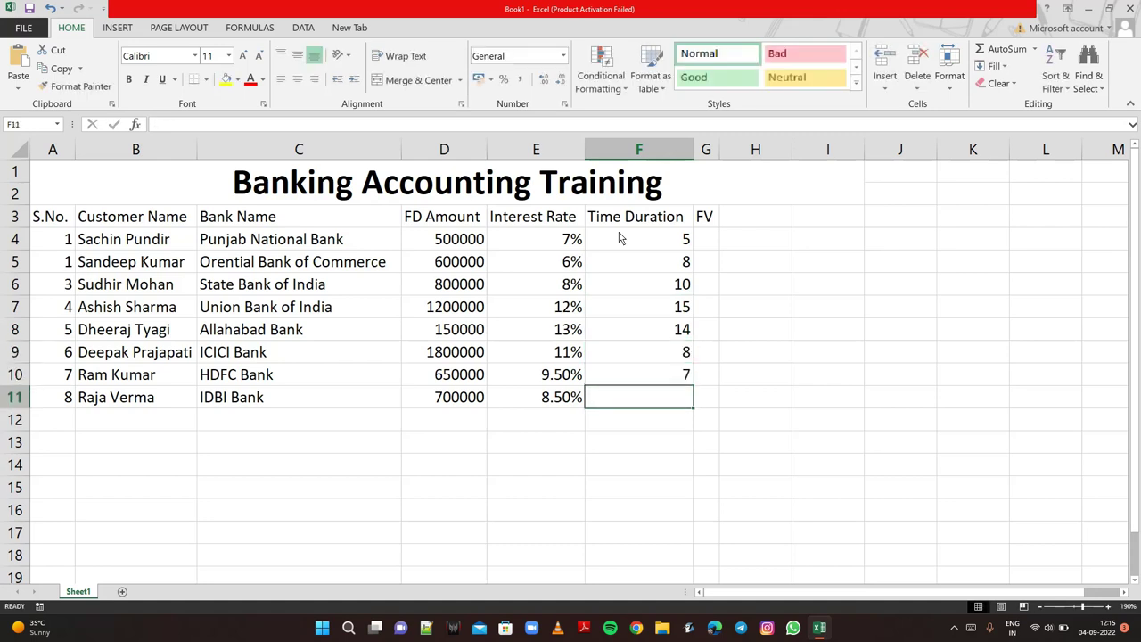
pyautogui.write('5')
pyautogui.press('Return')
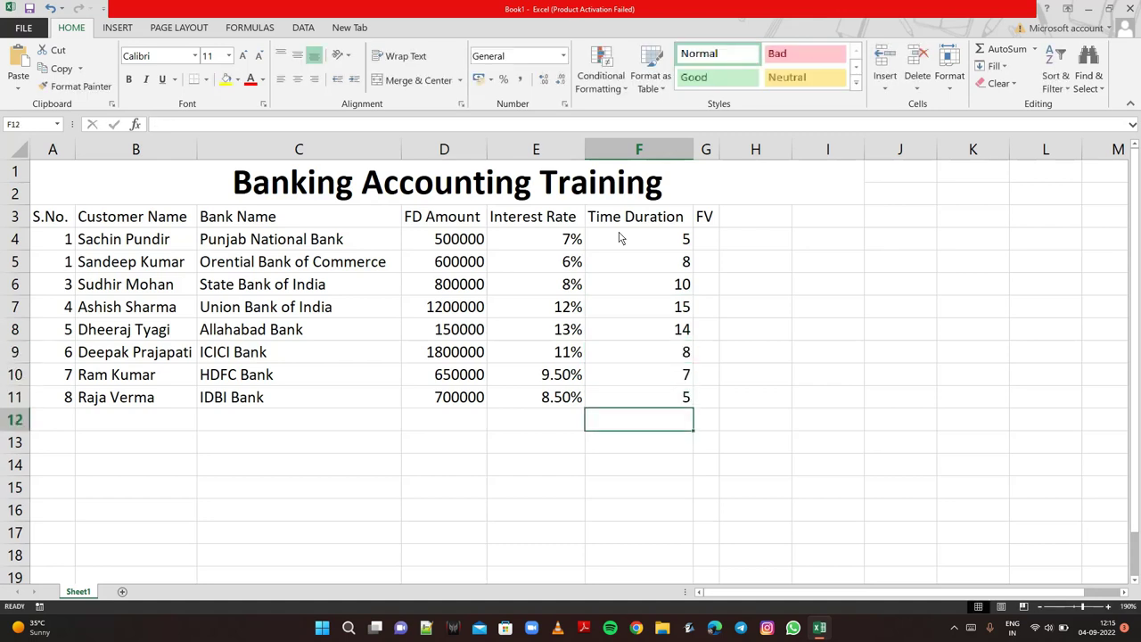
# - Widen column G for FV results and begin a formula in G4
pyautogui.click(703, 242)
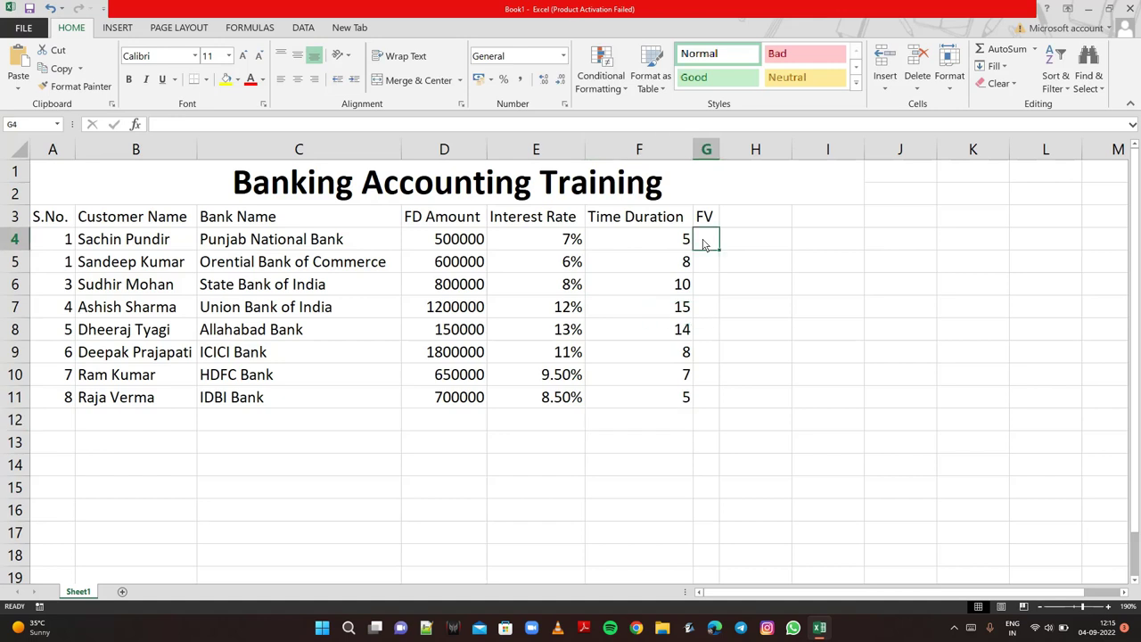
pyautogui.moveTo(719, 149); pyautogui.dragTo(800, 147)
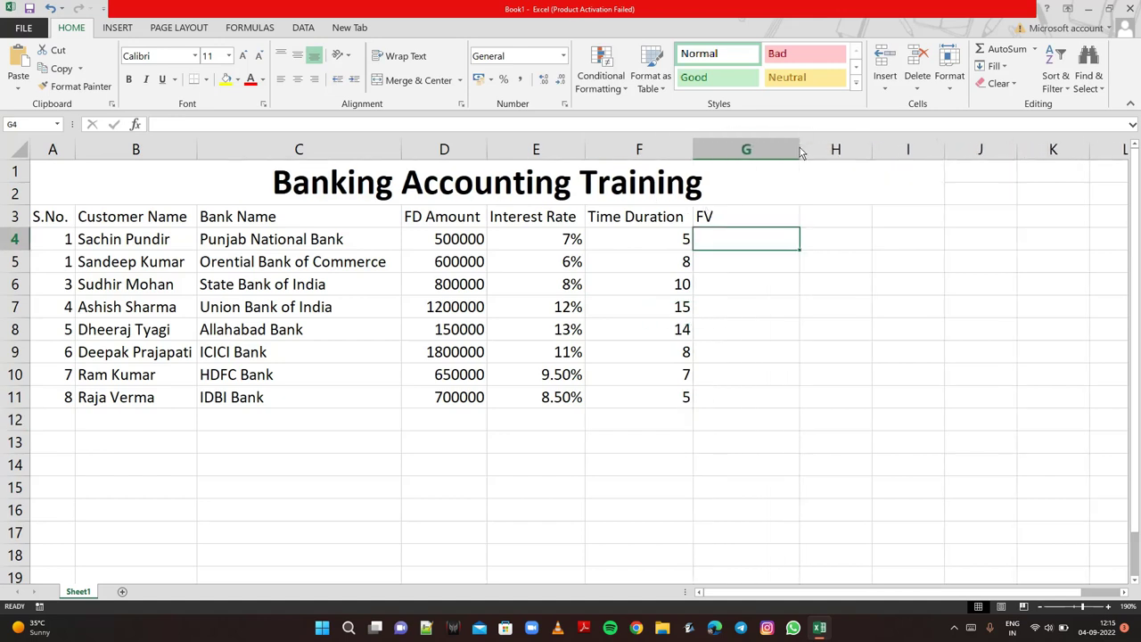
pyautogui.write('=')
# - Insert the FV function with only the 7% rate argument
pyautogui.click(135, 124)
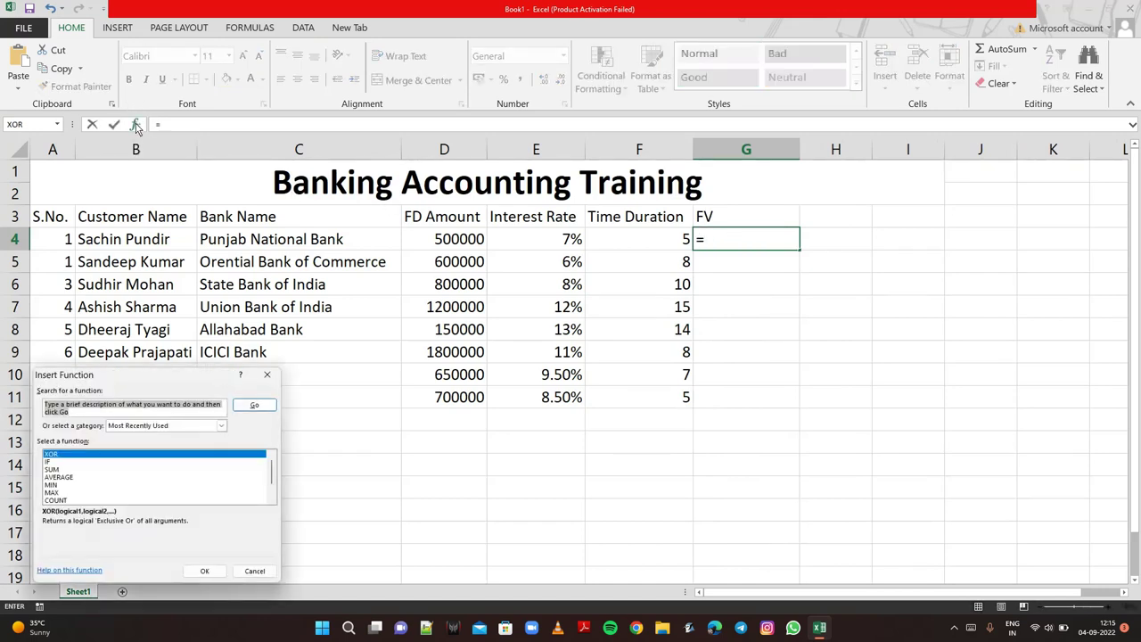
pyautogui.write('fv')
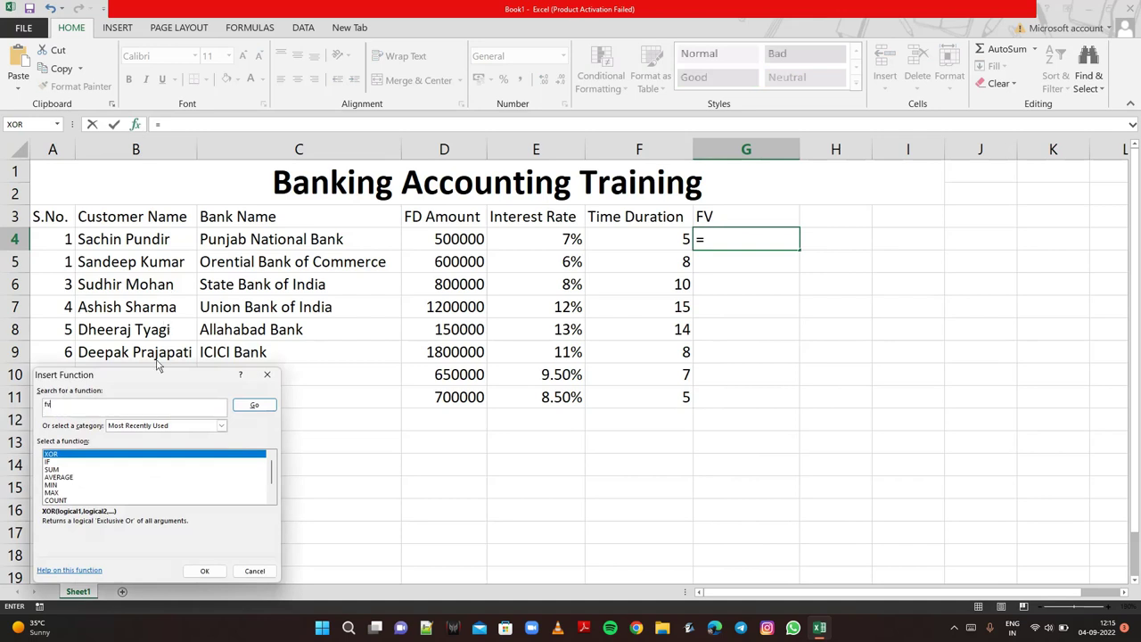
pyautogui.click(254, 405)
pyautogui.click(205, 572)
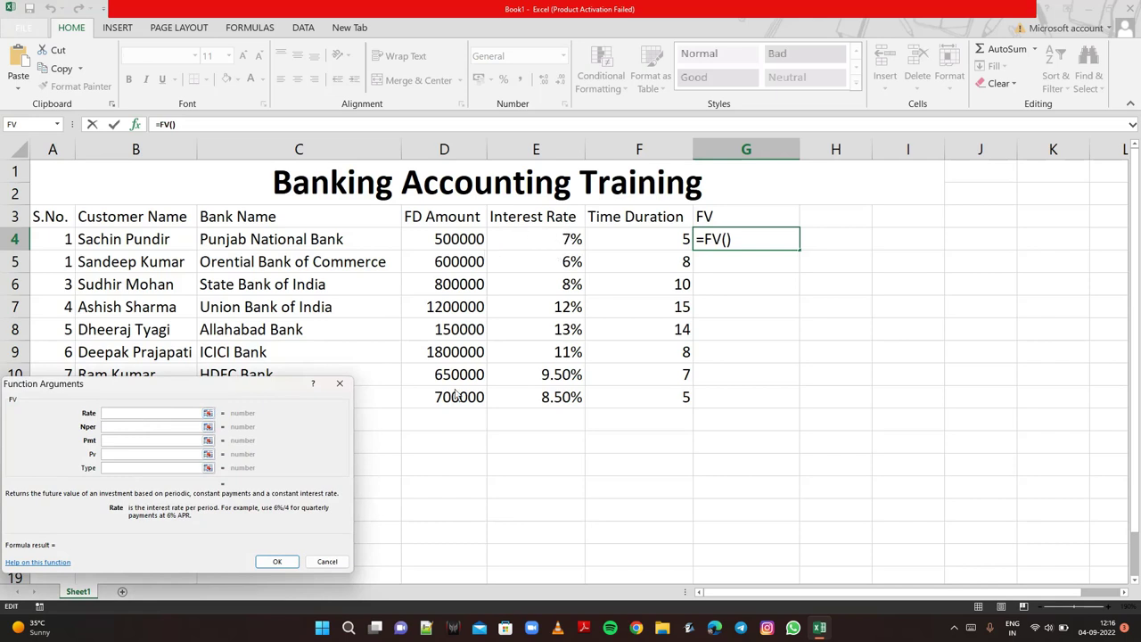
pyautogui.write('7')
pyautogui.write('%')
pyautogui.press('Return')
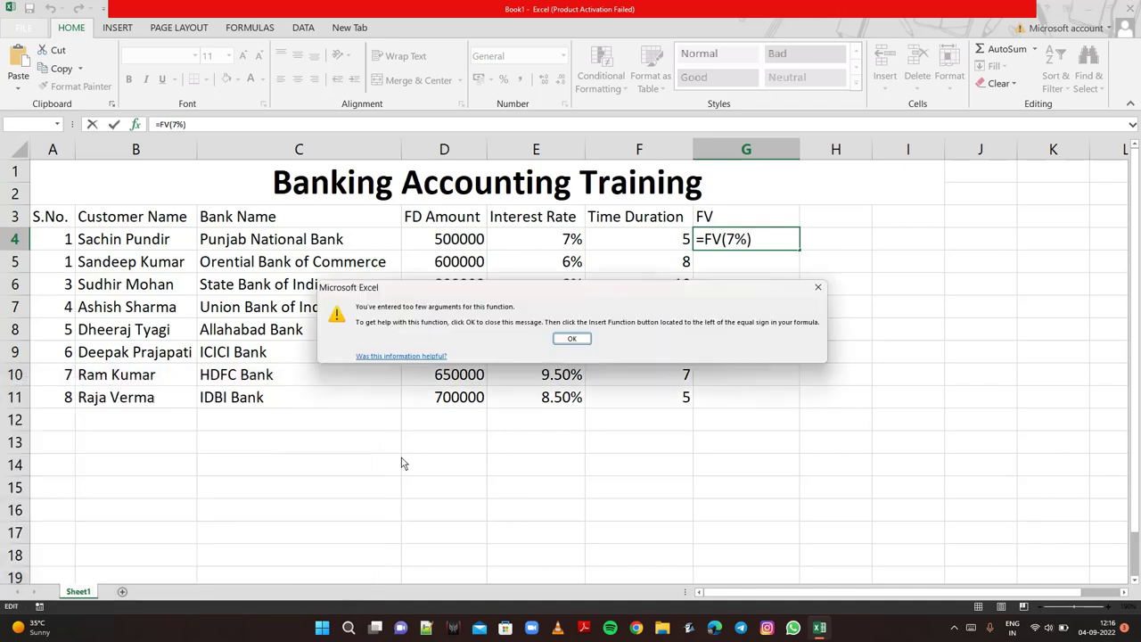
# - Dismiss the too-few-arguments error and trim G4's formula back to '='
pyautogui.click(571, 344)
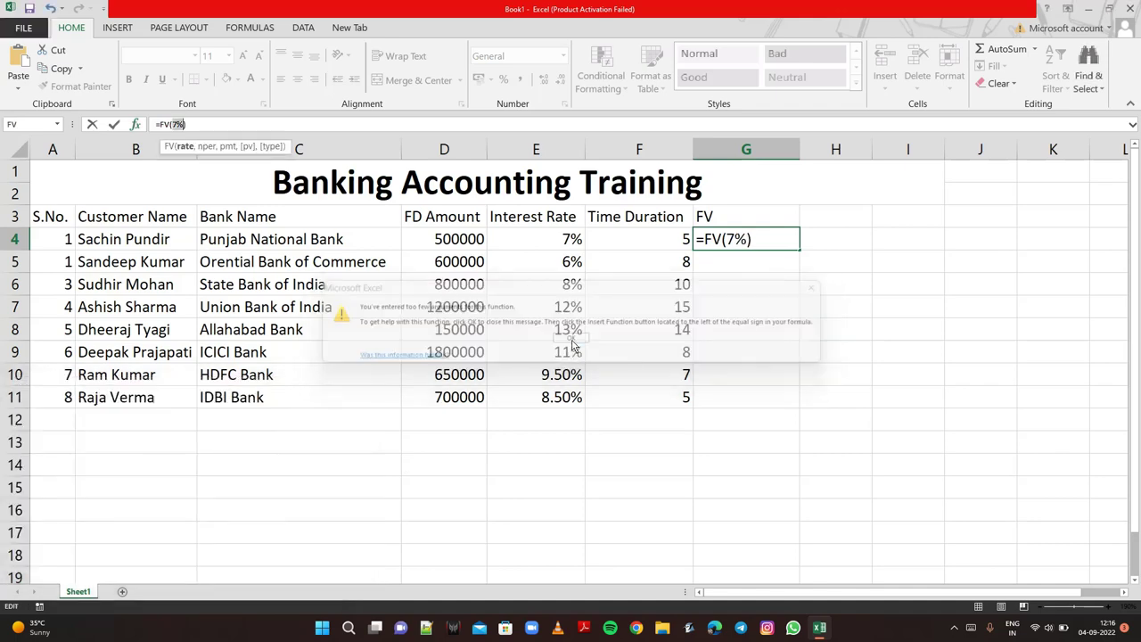
pyautogui.click(754, 242)
pyautogui.press('BackSpace')
pyautogui.press('BackSpace')
pyautogui.press('BackSpace')
pyautogui.press('BackSpace')
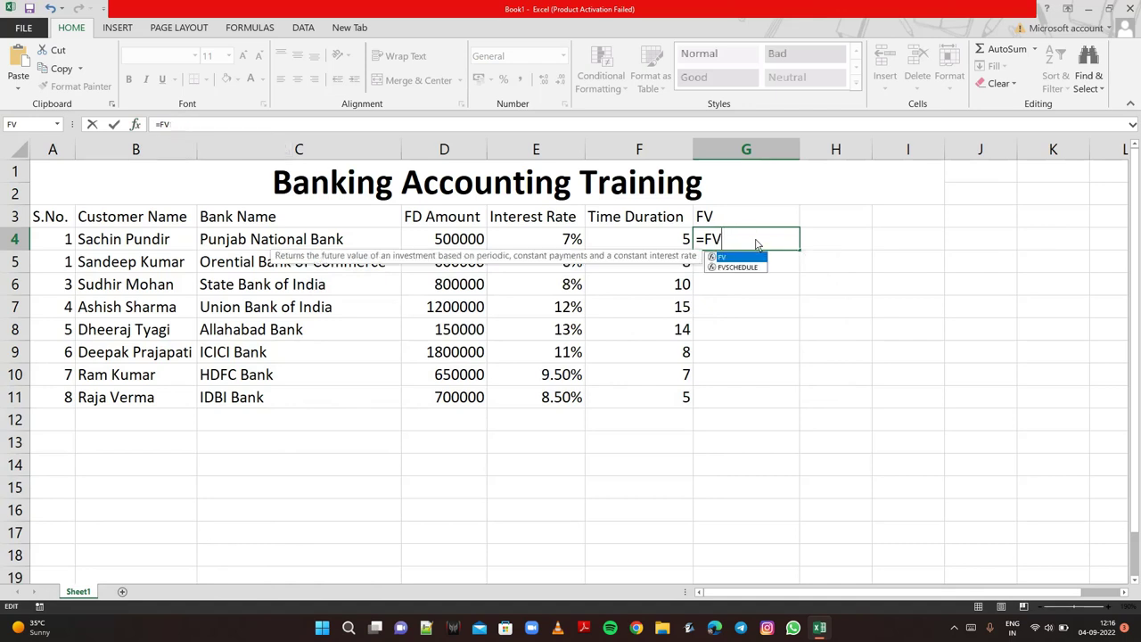
pyautogui.press('BackSpace')
pyautogui.press('BackSpace')
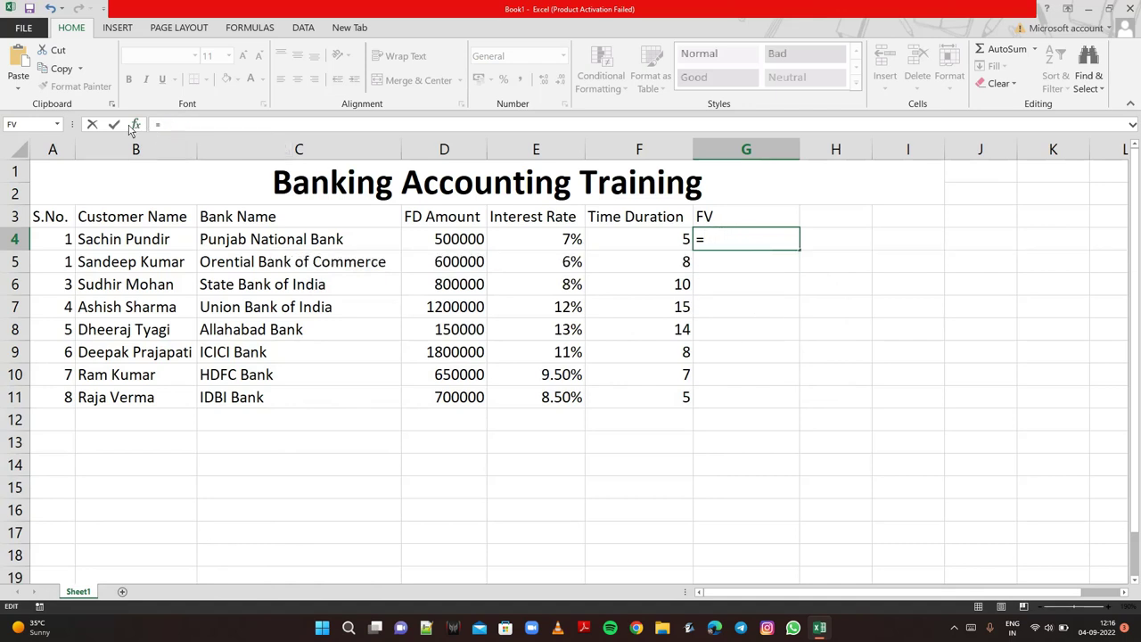
# - Search for and choose the FV function for G4
pyautogui.click(136, 124)
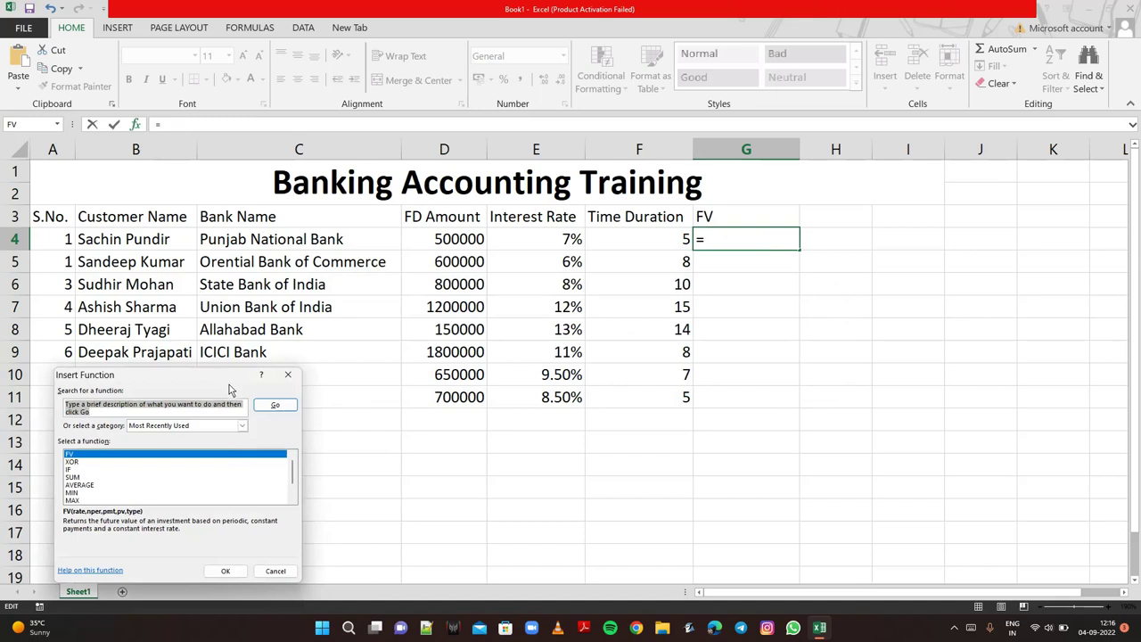
pyautogui.write('fv')
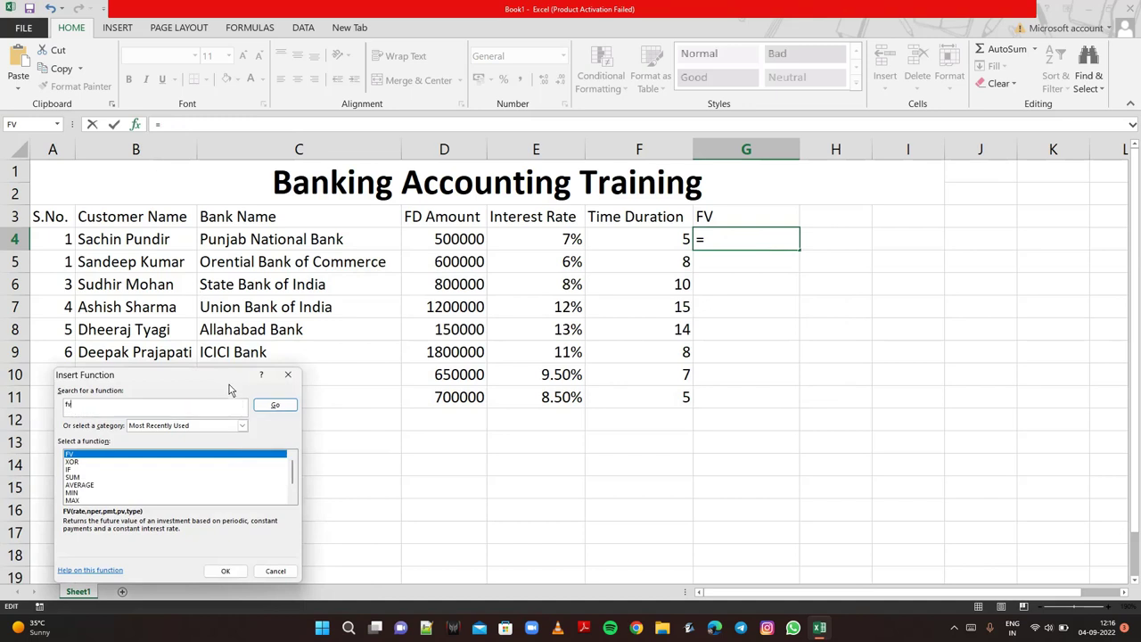
pyautogui.click(286, 405)
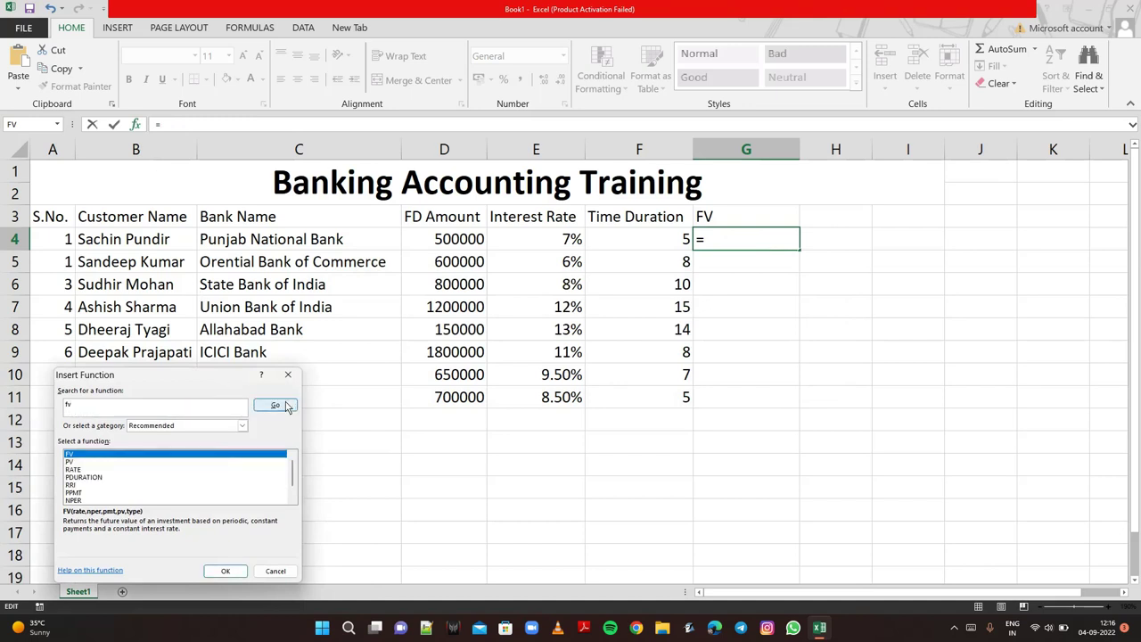
pyautogui.click(227, 570)
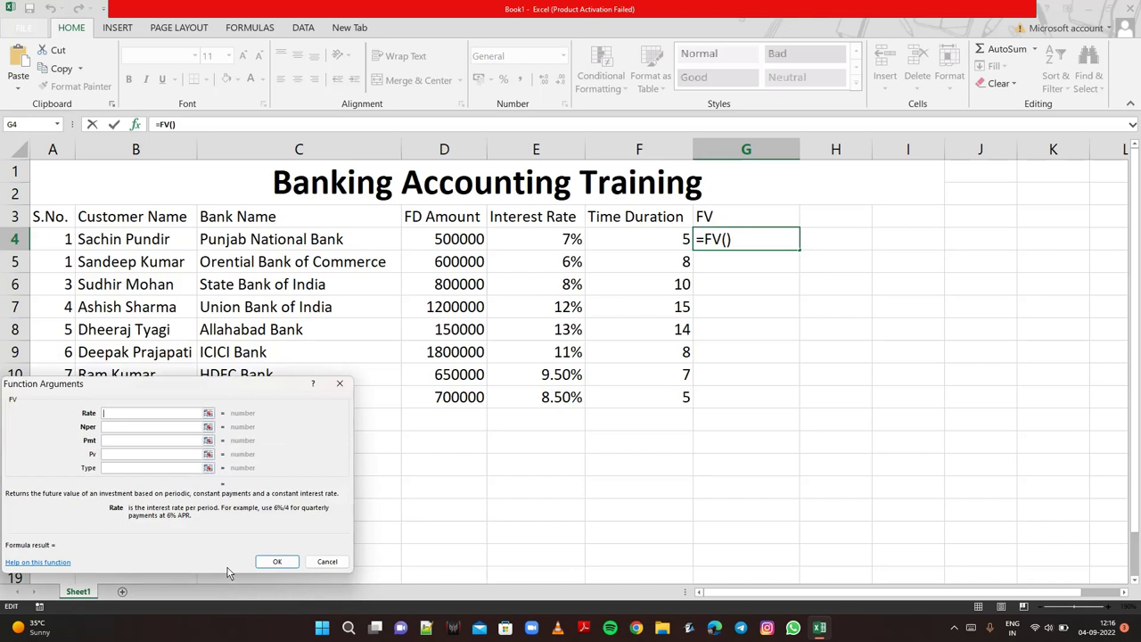
# - Set FV arguments Rate 7%, Nper 5, Pv 500000, Type 0, giving ₹-7,01,275.87
pyautogui.write('7%')
pyautogui.click(129, 429)
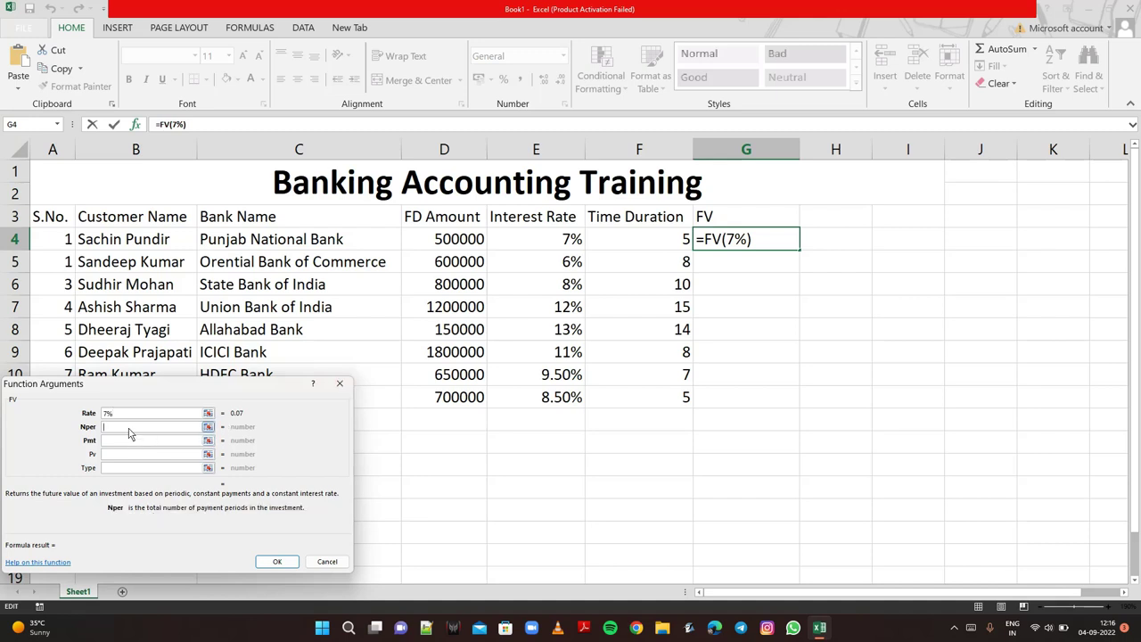
pyautogui.write('5')
pyautogui.click(129, 455)
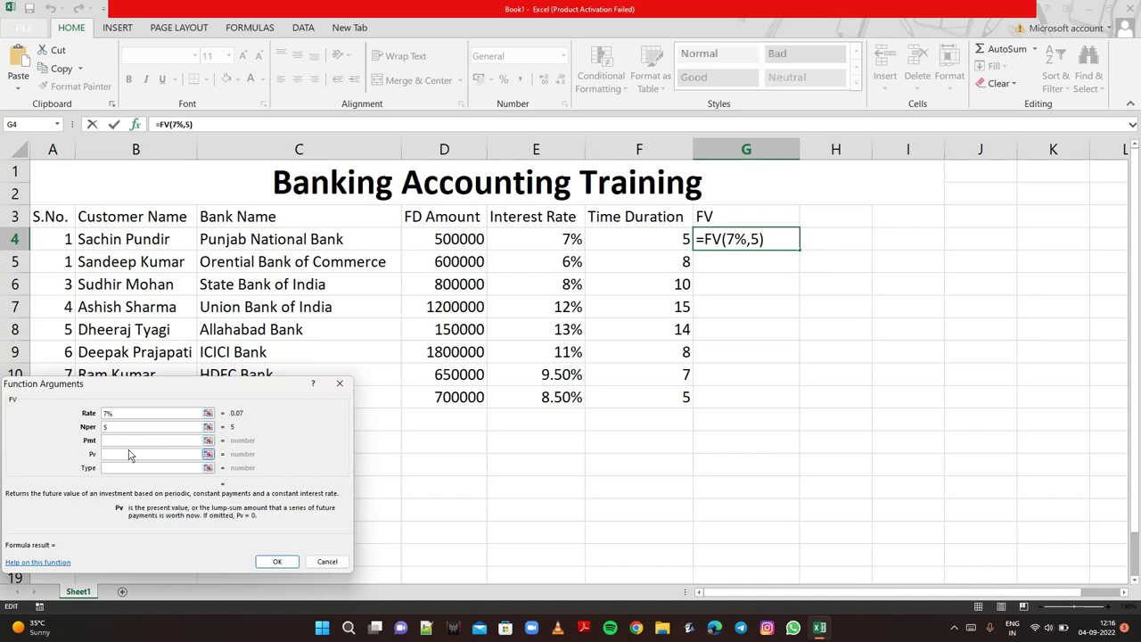
pyautogui.write('5')
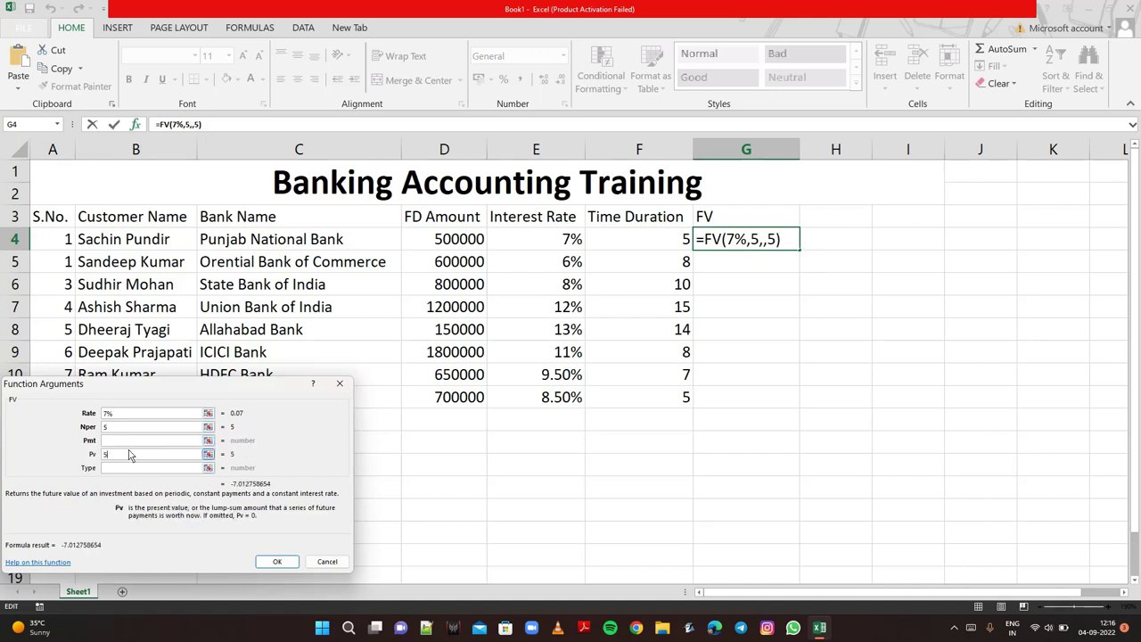
pyautogui.write('00000')
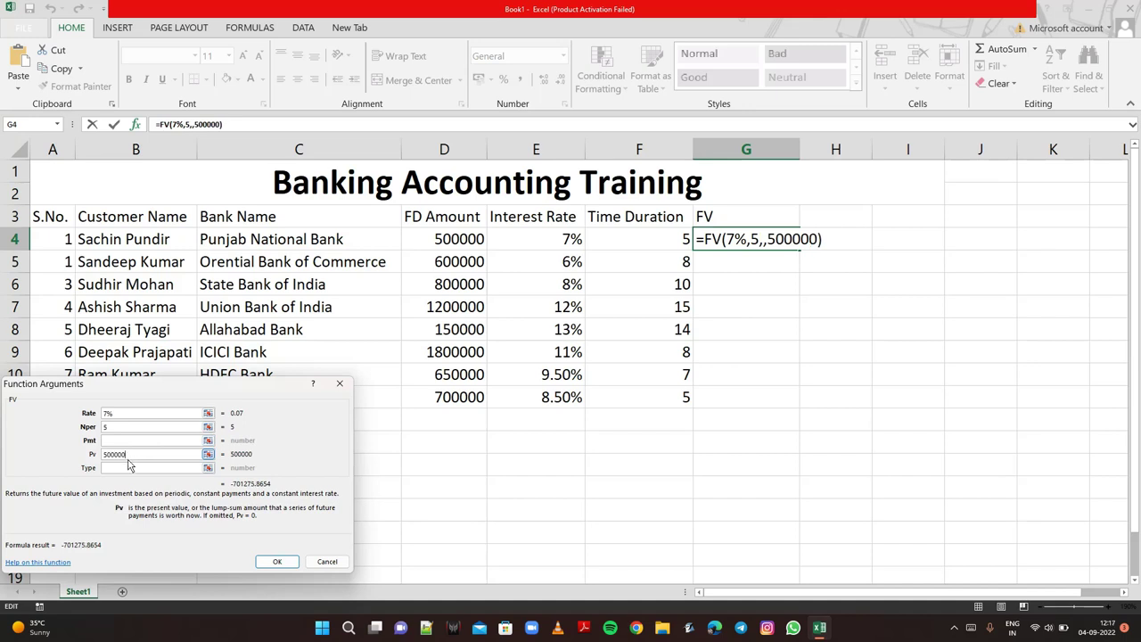
pyautogui.click(129, 468)
pyautogui.click(129, 469)
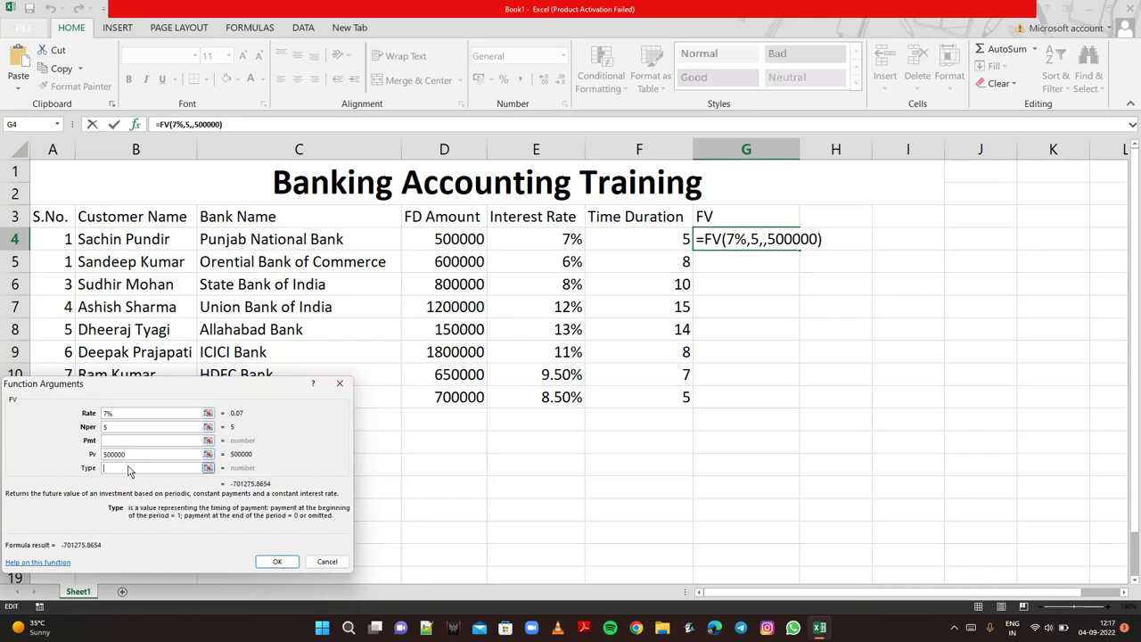
pyautogui.write(',0')
pyautogui.click(277, 562)
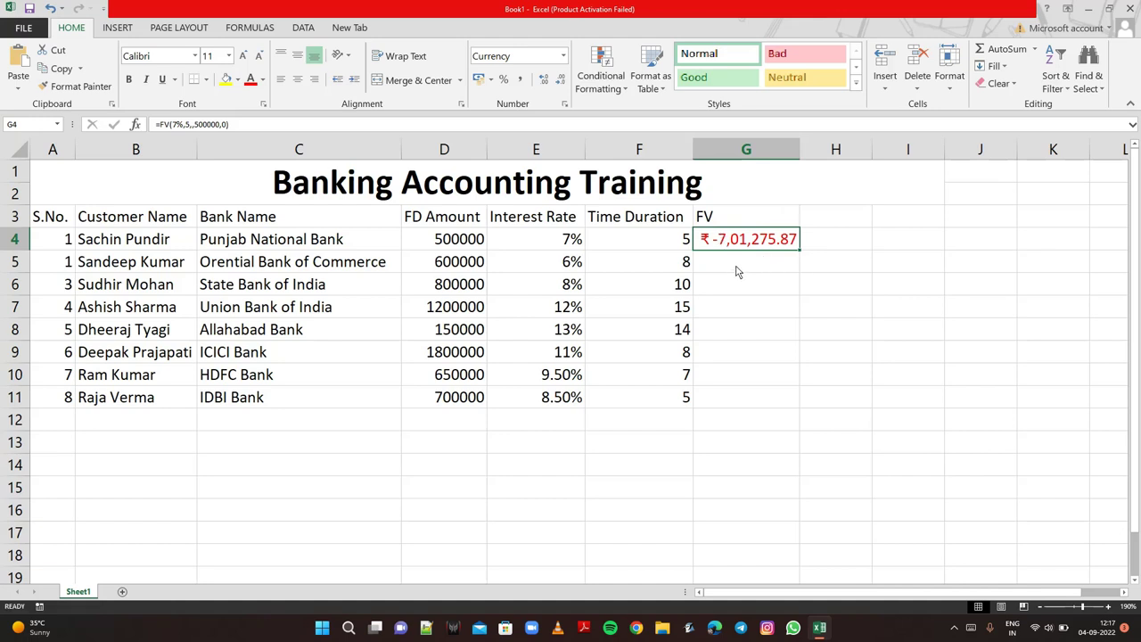
pyautogui.click(737, 272)
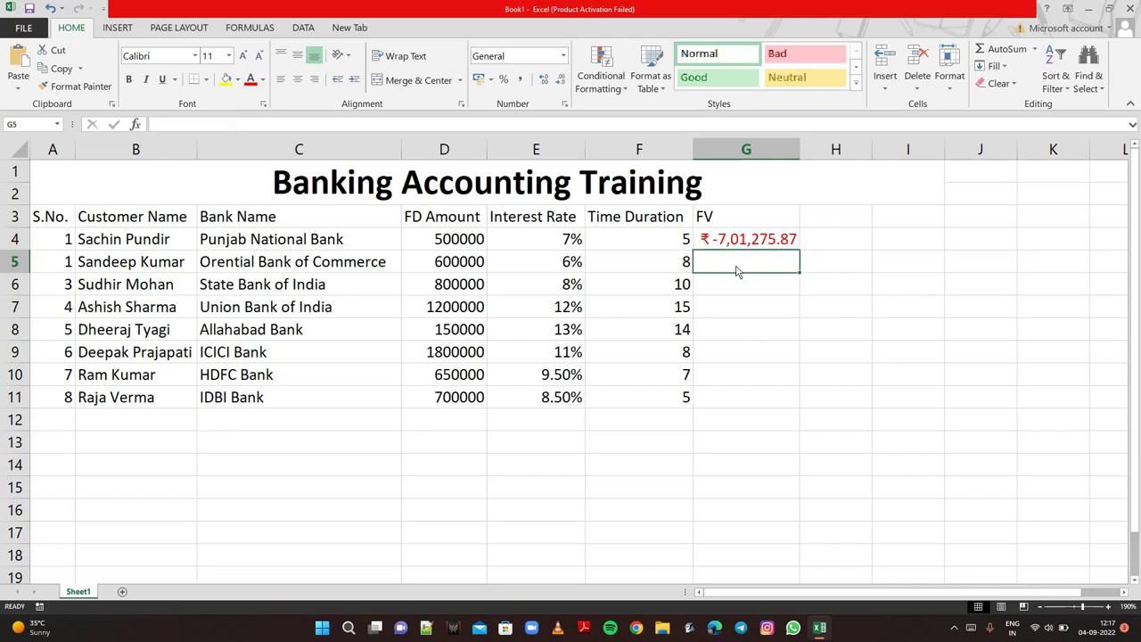
# - Start an FV formula in G5 using the function search for 'fv'
pyautogui.write('=')
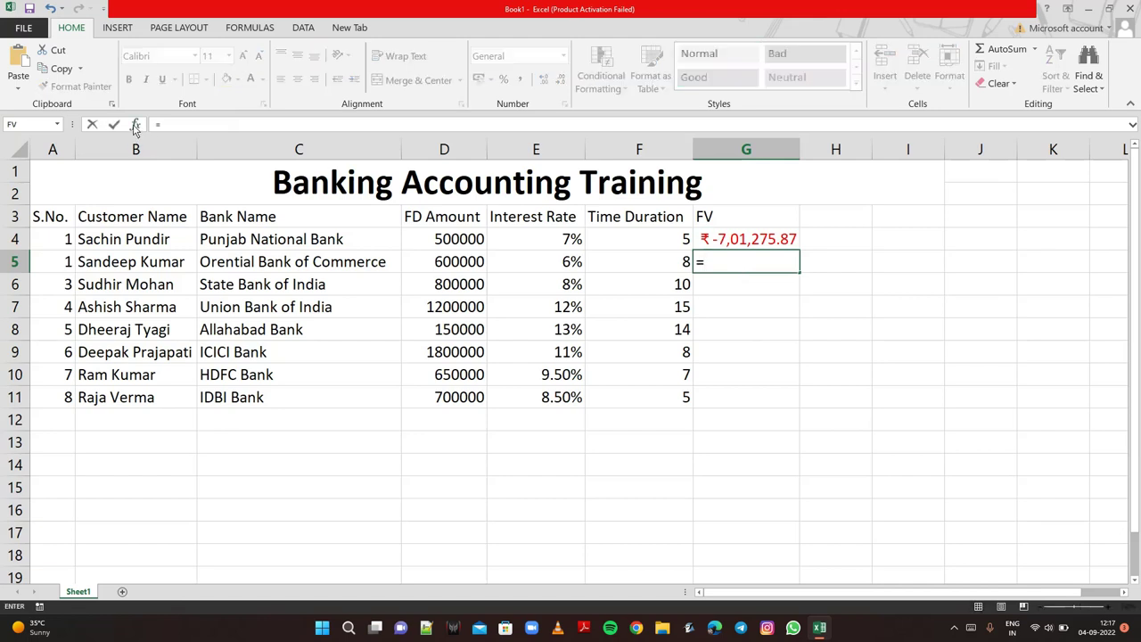
pyautogui.click(136, 125)
pyautogui.write('fv')
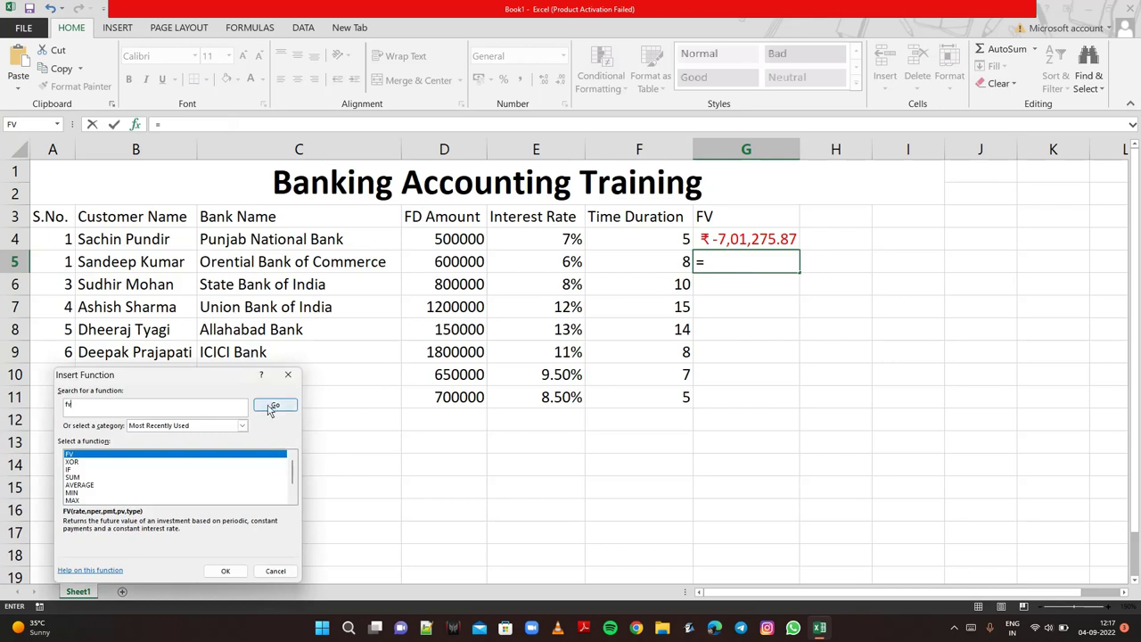
pyautogui.click(271, 407)
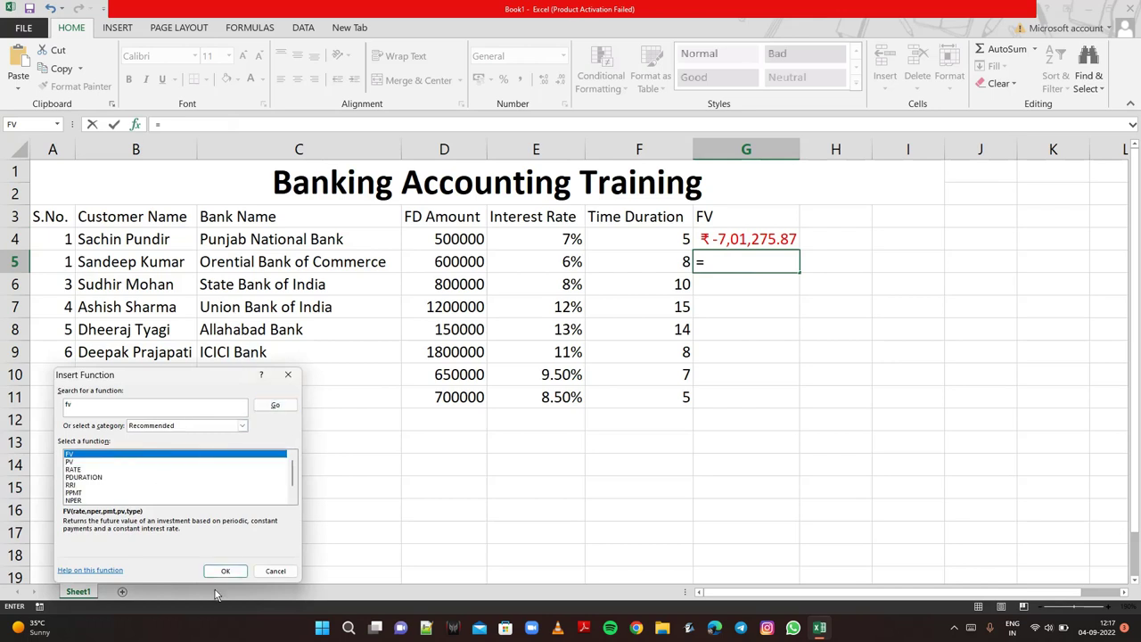
pyautogui.click(229, 571)
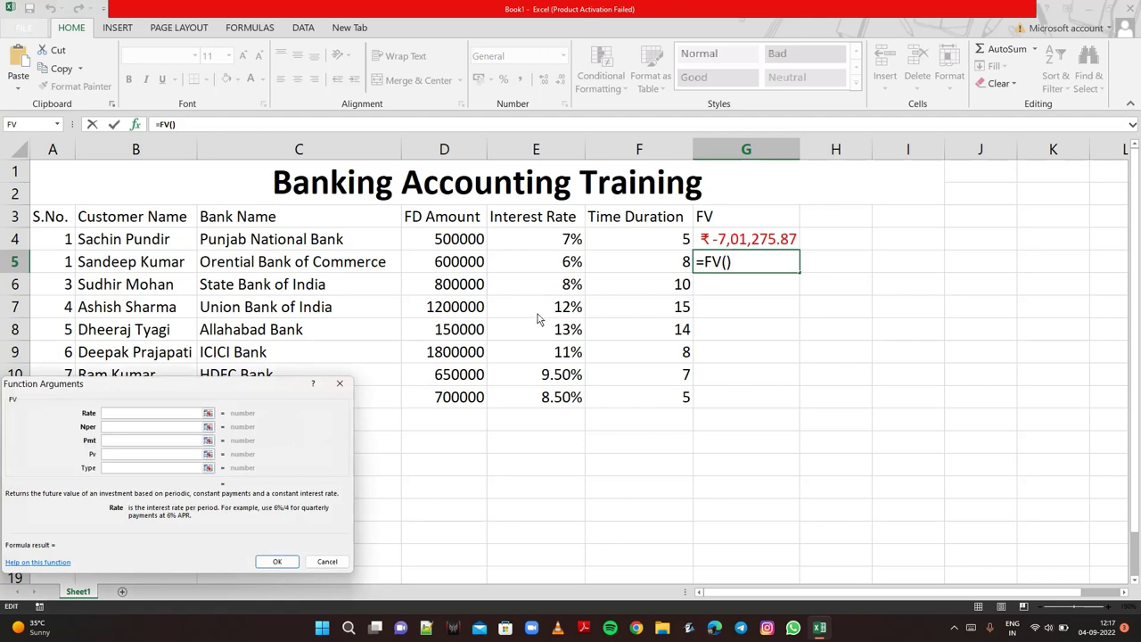
# - Set Rate 6%, Nper 8, Pv 600000 and Type 0 to return ₹ -9,56,308.84
pyautogui.write('6%')
pyautogui.click(177, 428)
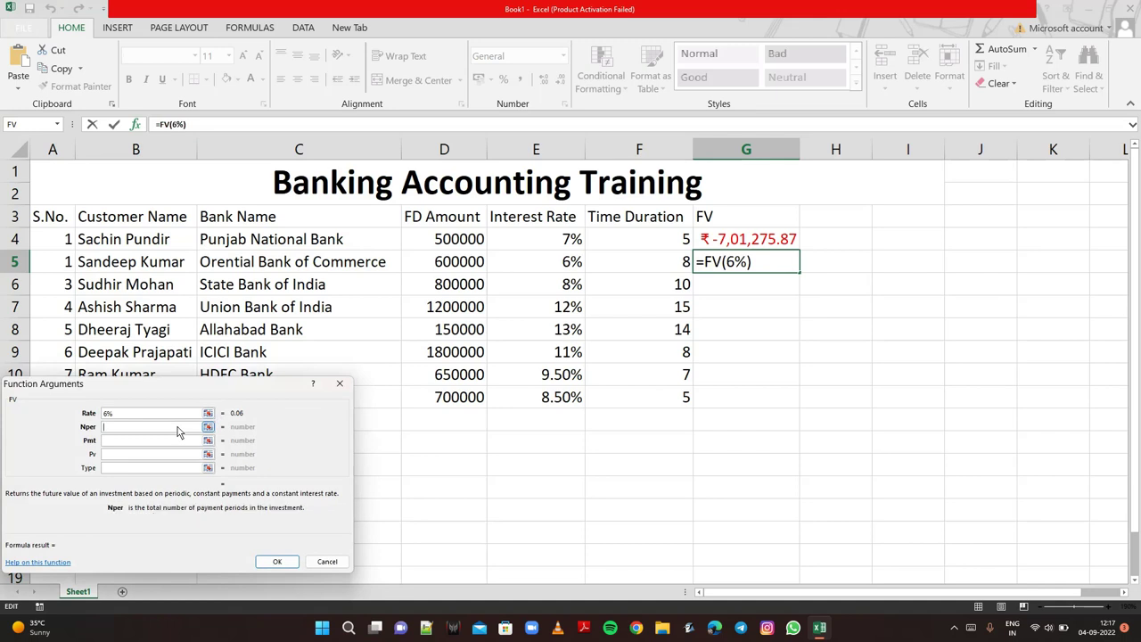
pyautogui.write('8')
pyautogui.click(129, 456)
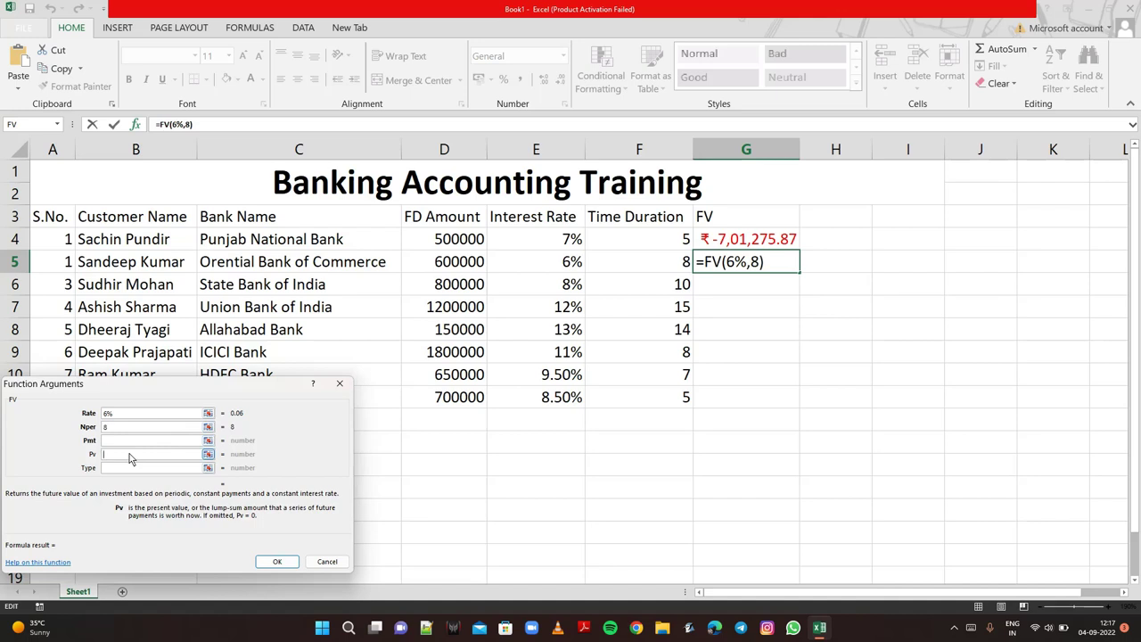
pyautogui.write('60')
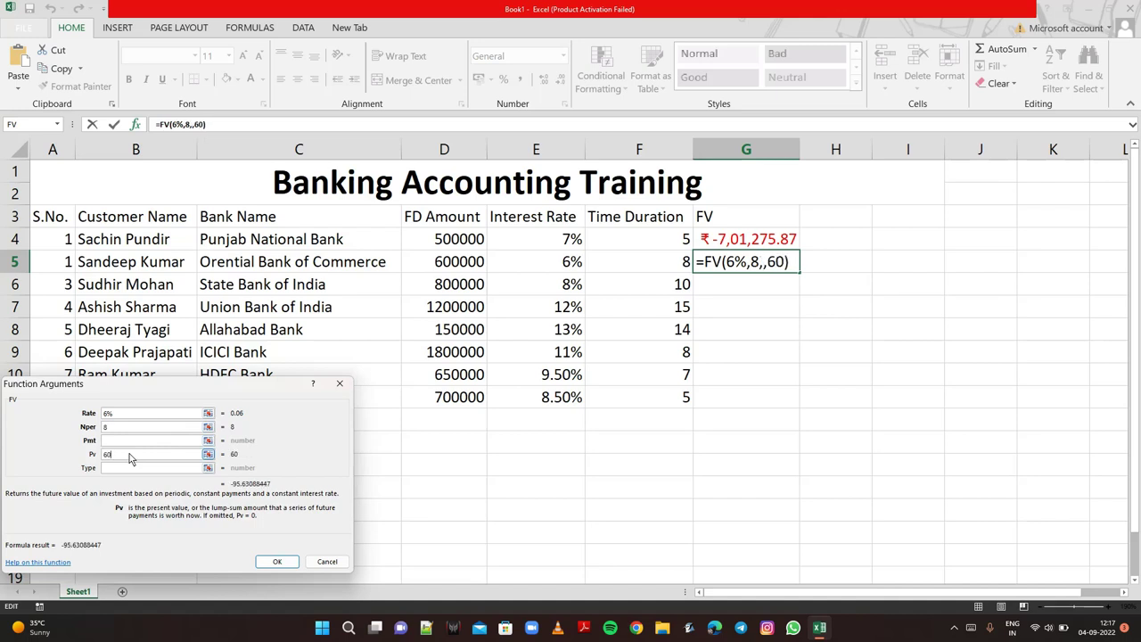
pyautogui.write('00000')
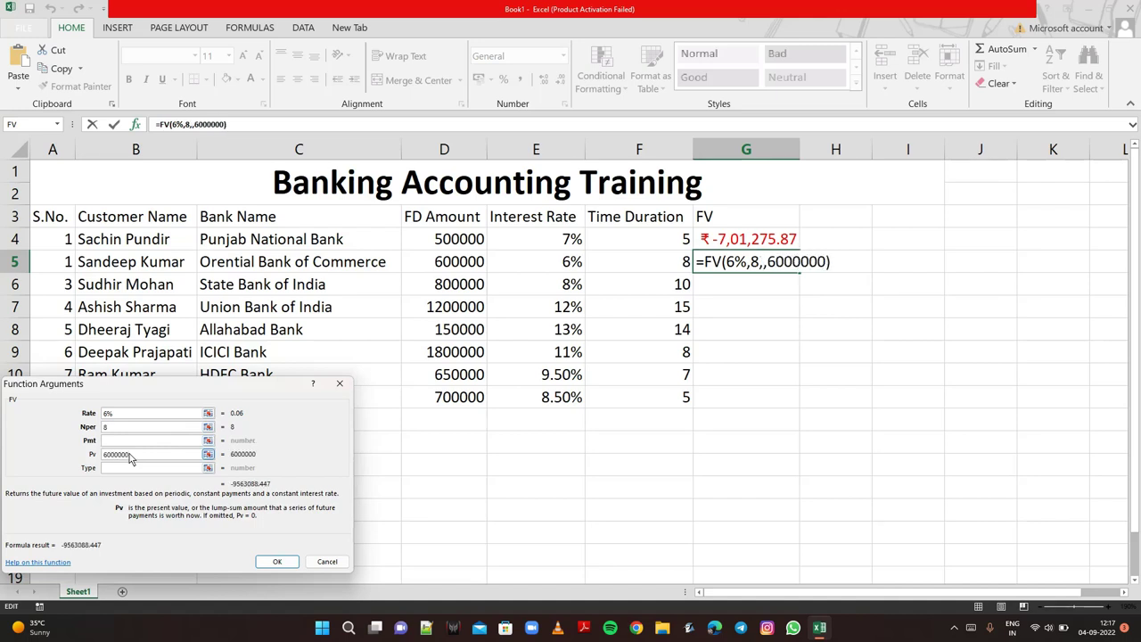
pyautogui.press('BackSpace')
pyautogui.click(130, 468)
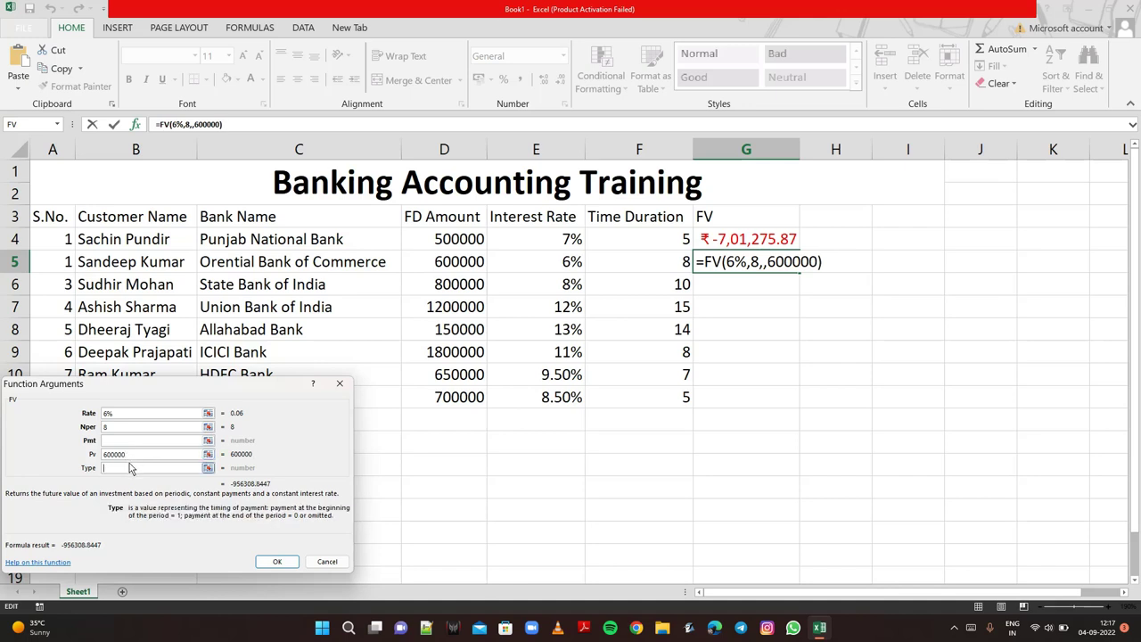
pyautogui.write(',0')
pyautogui.click(274, 562)
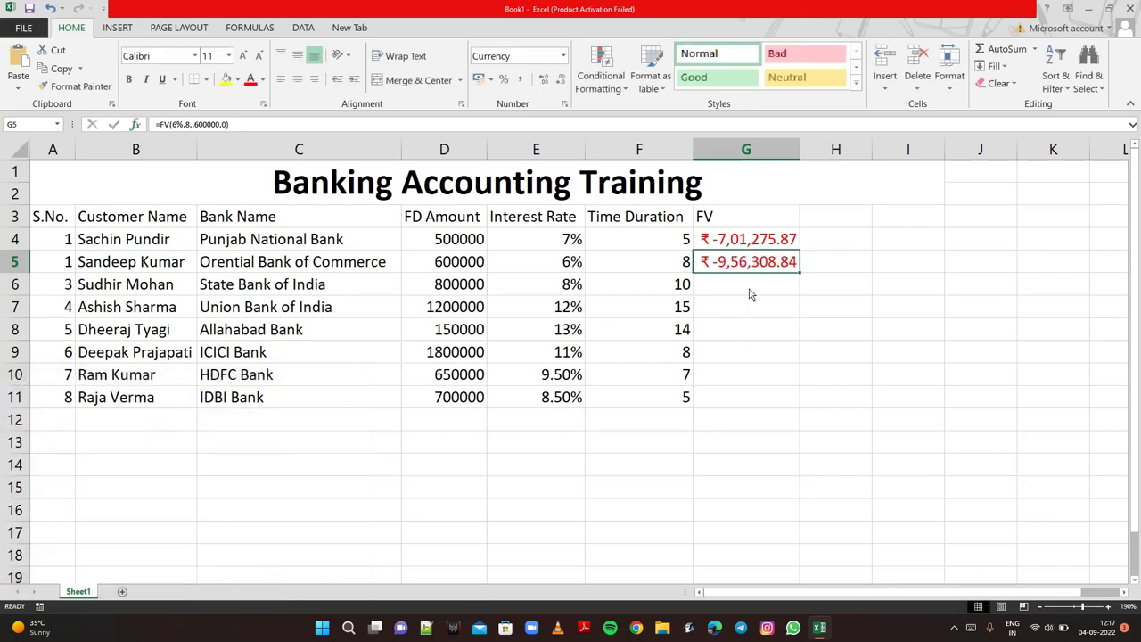
# - Fill FV formulas down to G11 and give header A3:G3 black fill with yellow text
pyautogui.moveTo(750, 241)
pyautogui.mouseDown()
pyautogui.moveTo(796, 273)
pyautogui.moveTo(793, 406)
pyautogui.mouseUp()
pyautogui.click(881, 346)
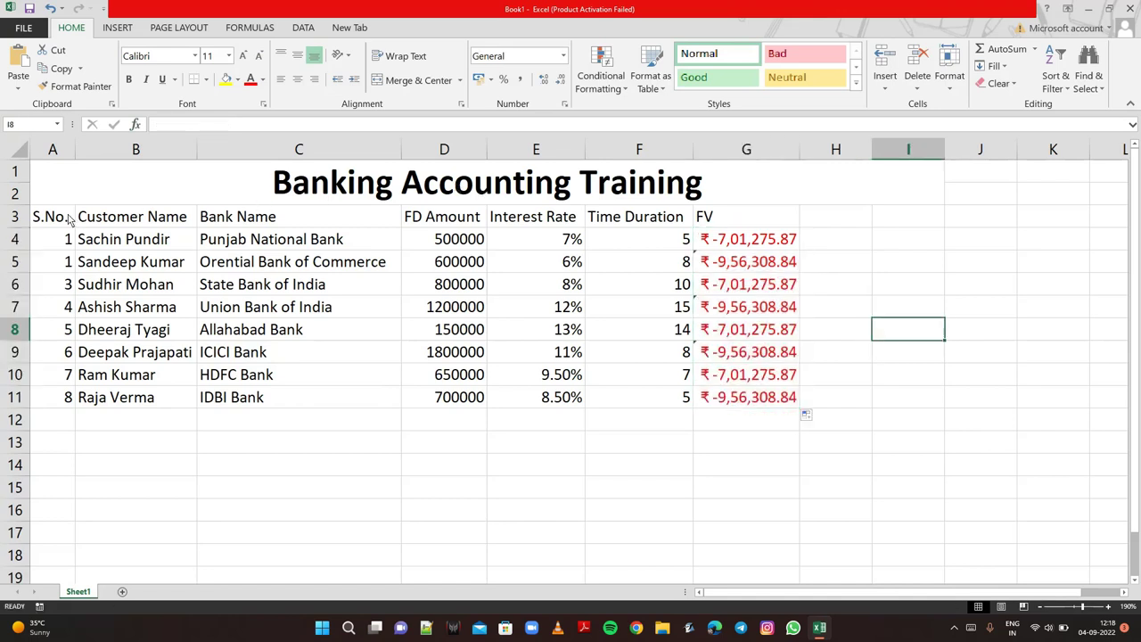
pyautogui.moveTo(70, 219); pyautogui.dragTo(627, 223)
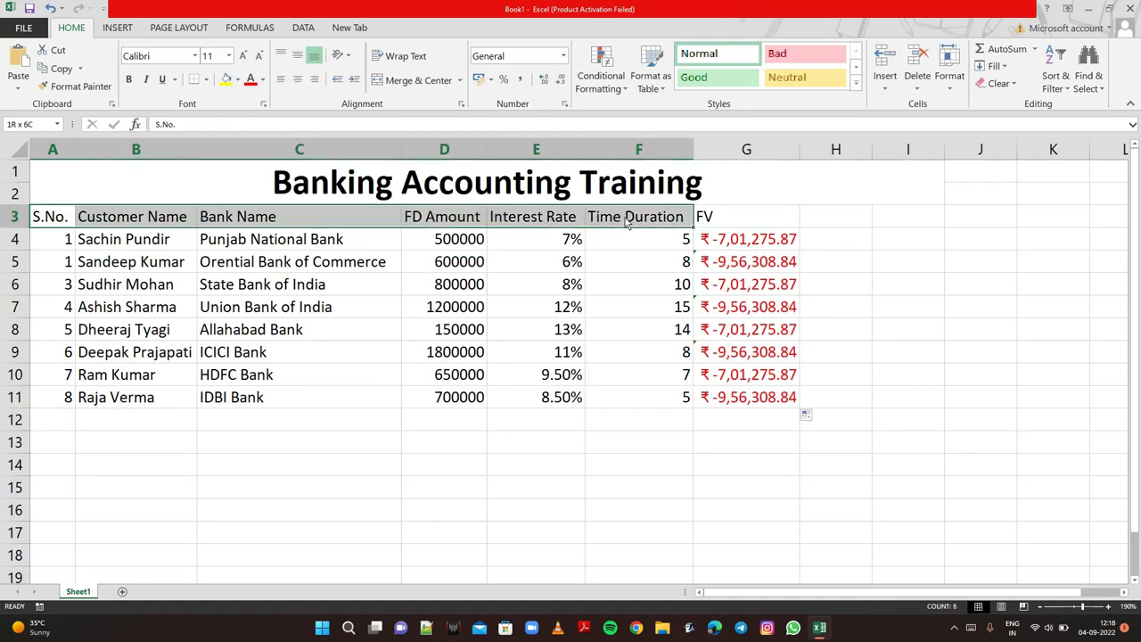
pyautogui.moveTo(627, 223); pyautogui.dragTo(725, 222)
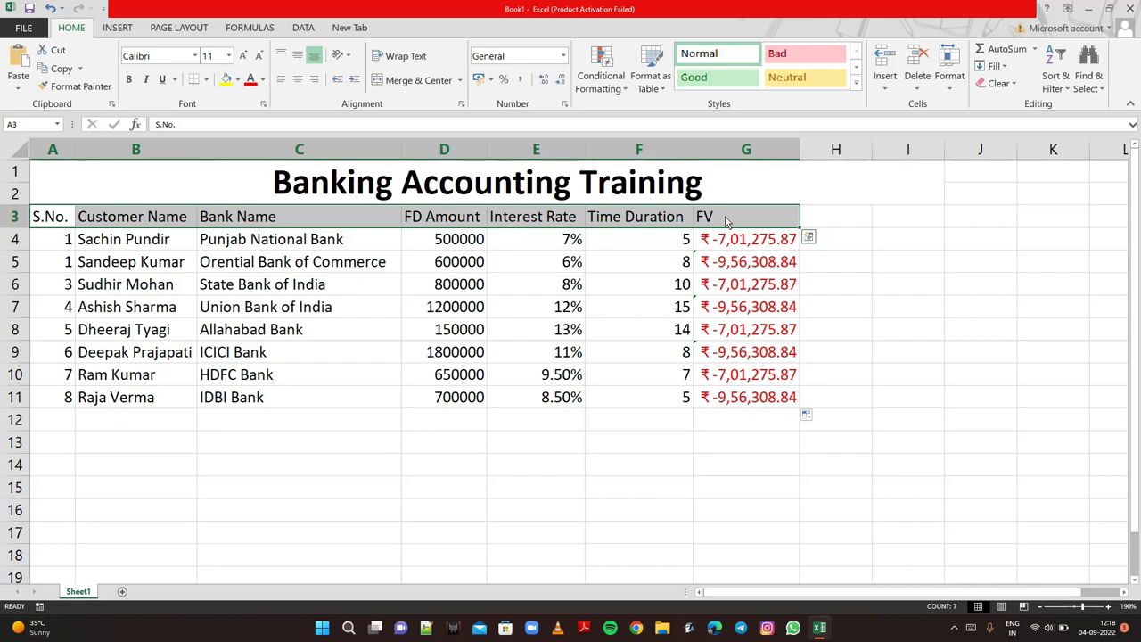
pyautogui.click(239, 80)
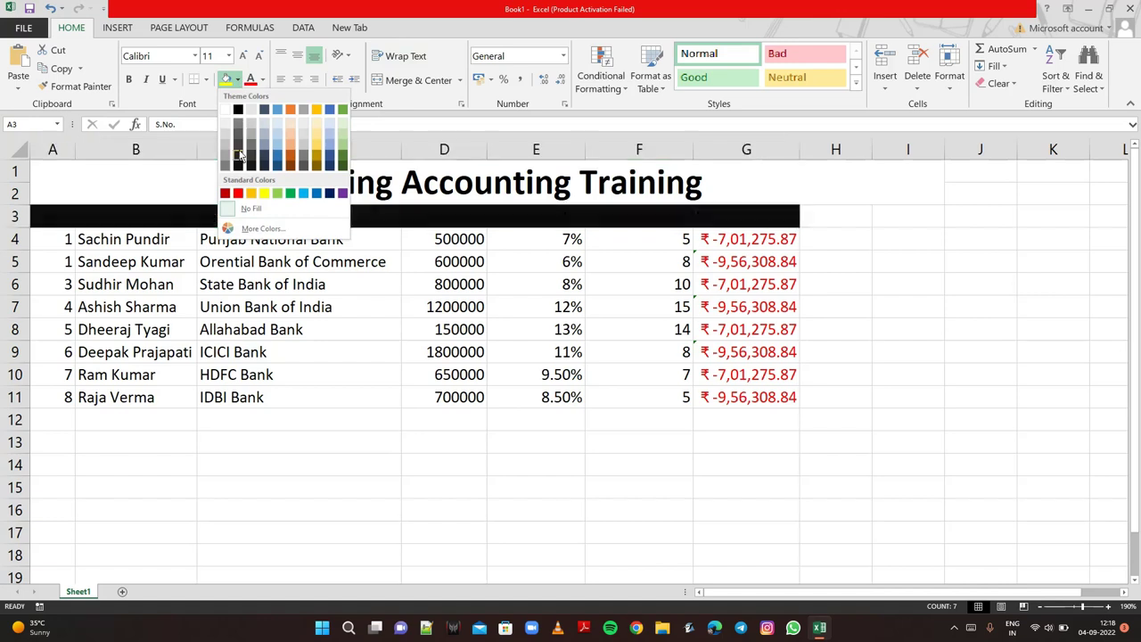
pyautogui.click(239, 110)
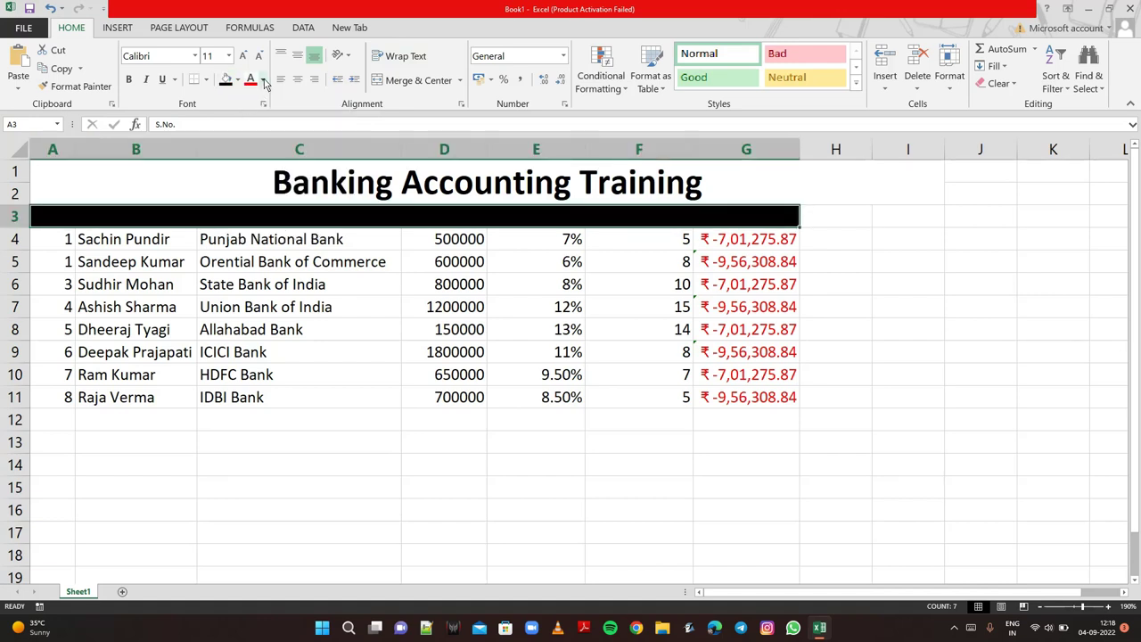
pyautogui.click(264, 80)
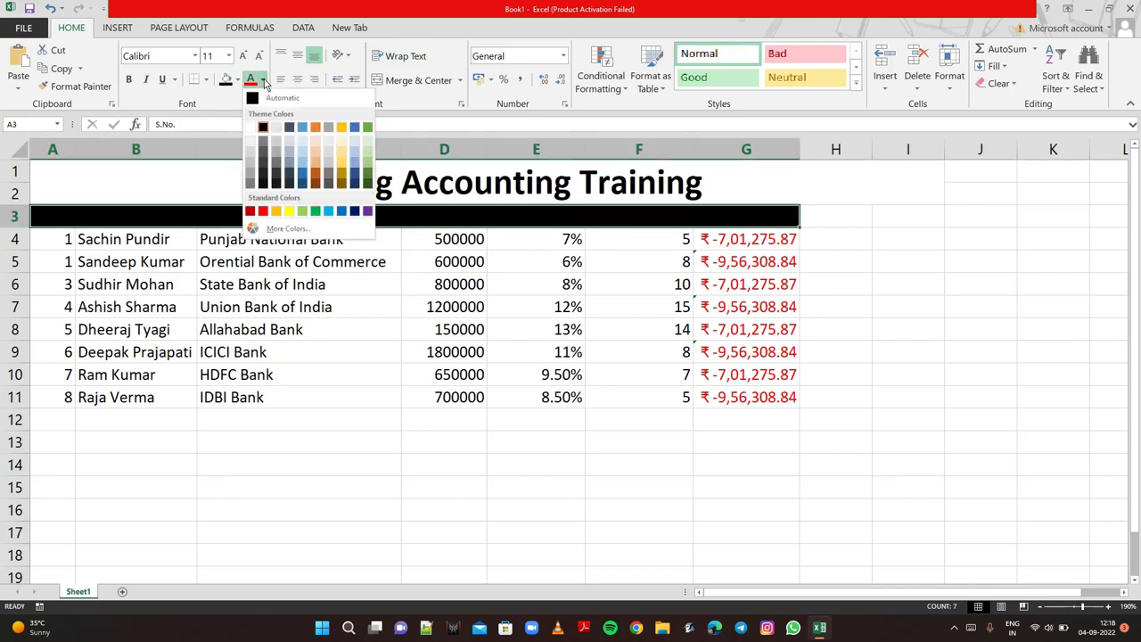
pyautogui.click(289, 211)
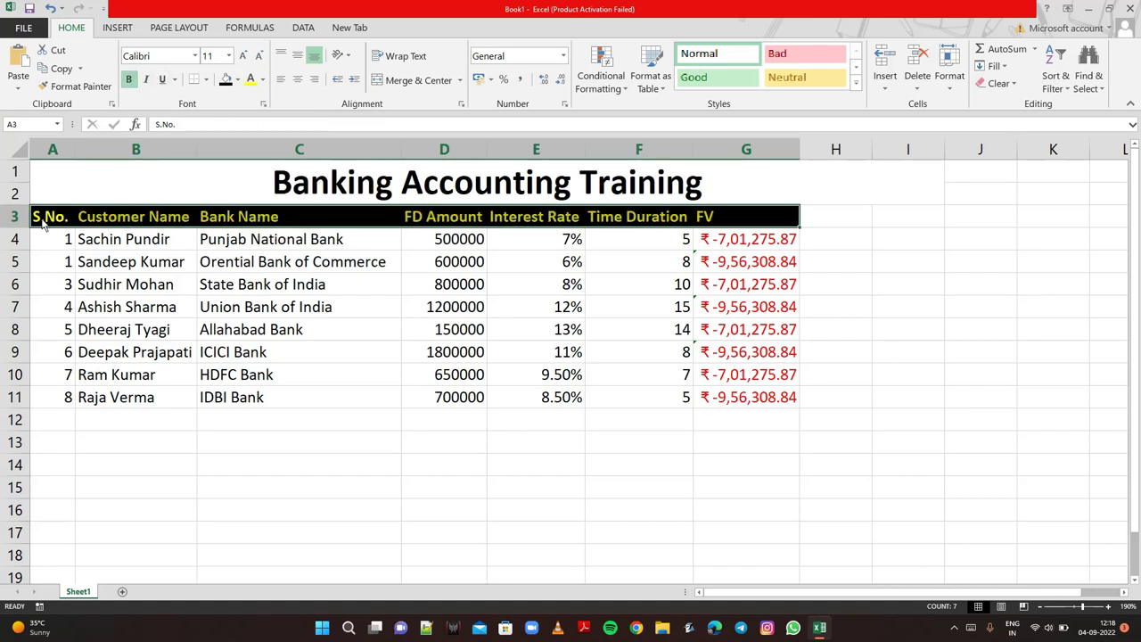
# - Give serial numbers A4:A11 a blue fill with white text
pyautogui.moveTo(51, 239)
pyautogui.mouseDown()
pyautogui.moveTo(86, 419)
pyautogui.moveTo(63, 399)
pyautogui.mouseUp()
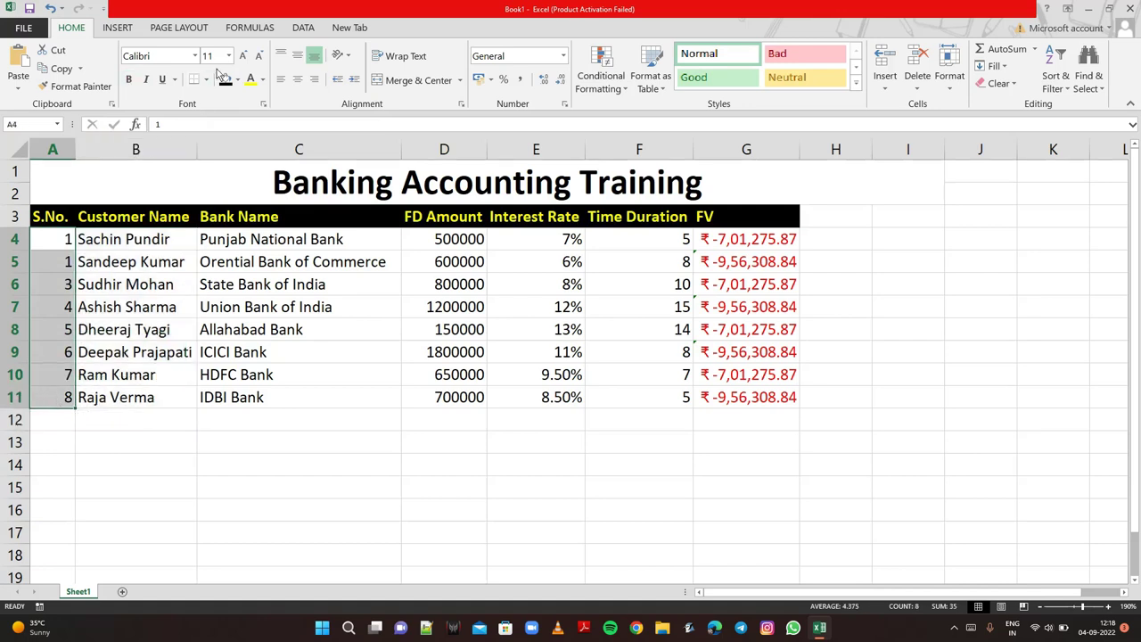
pyautogui.click(238, 80)
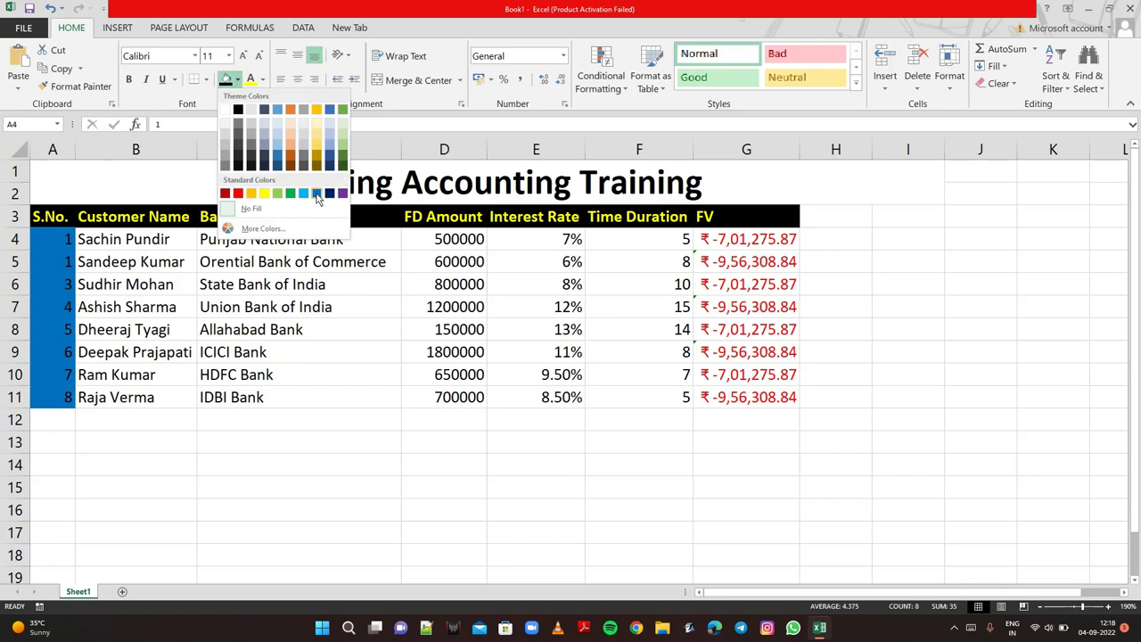
pyautogui.click(317, 194)
pyautogui.click(263, 80)
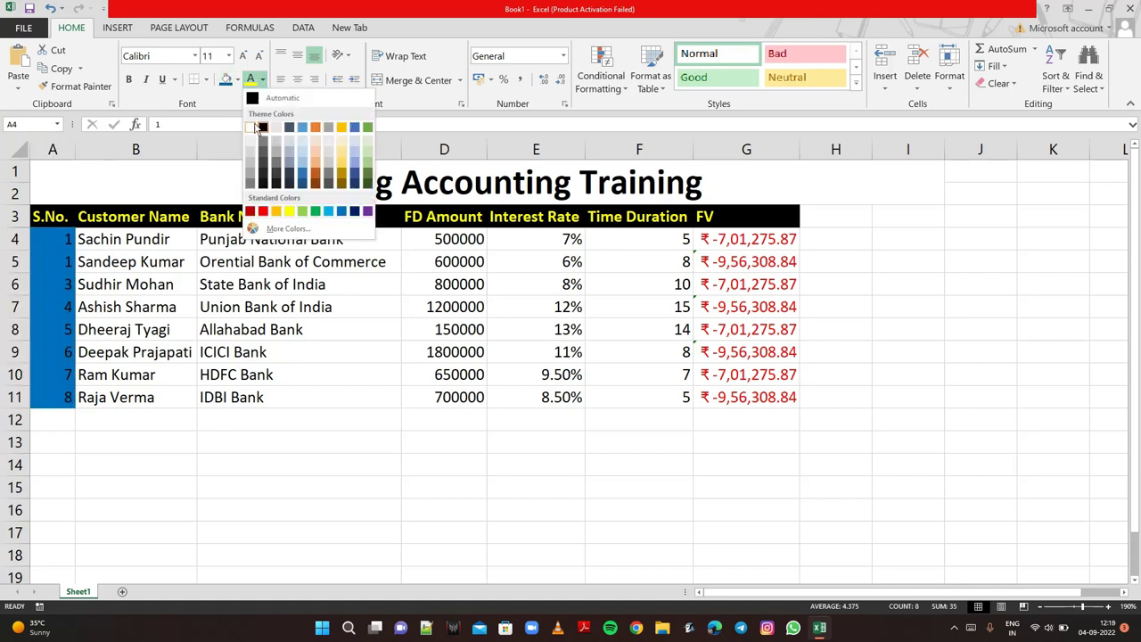
pyautogui.click(252, 131)
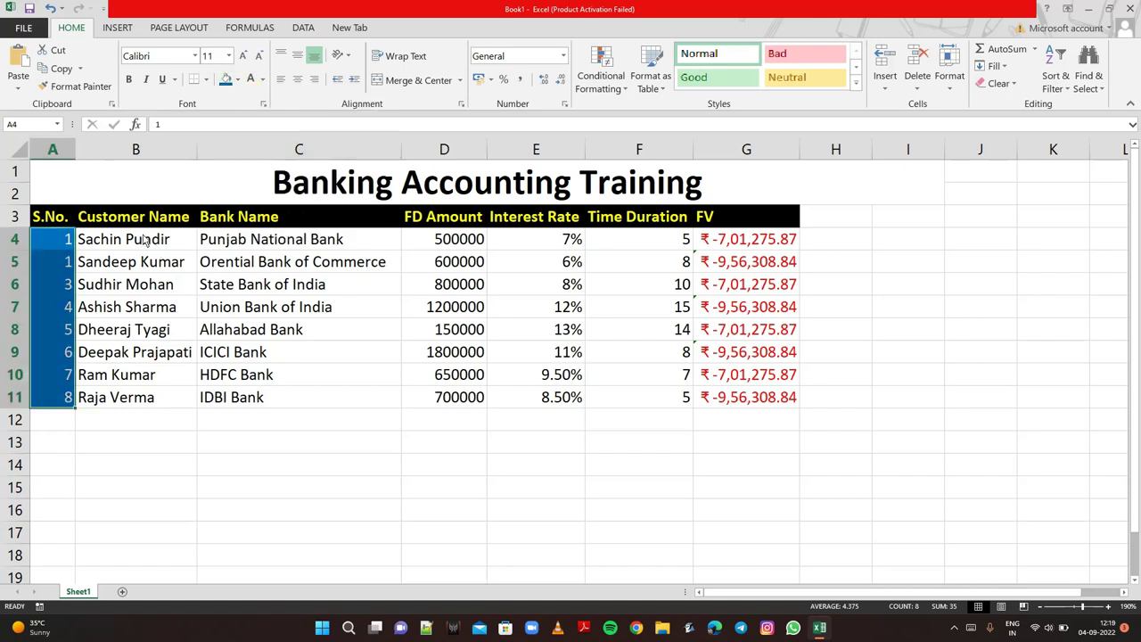
pyautogui.moveTo(134, 238)
pyautogui.mouseDown()
pyautogui.moveTo(317, 375)
pyautogui.moveTo(313, 397)
pyautogui.mouseUp()
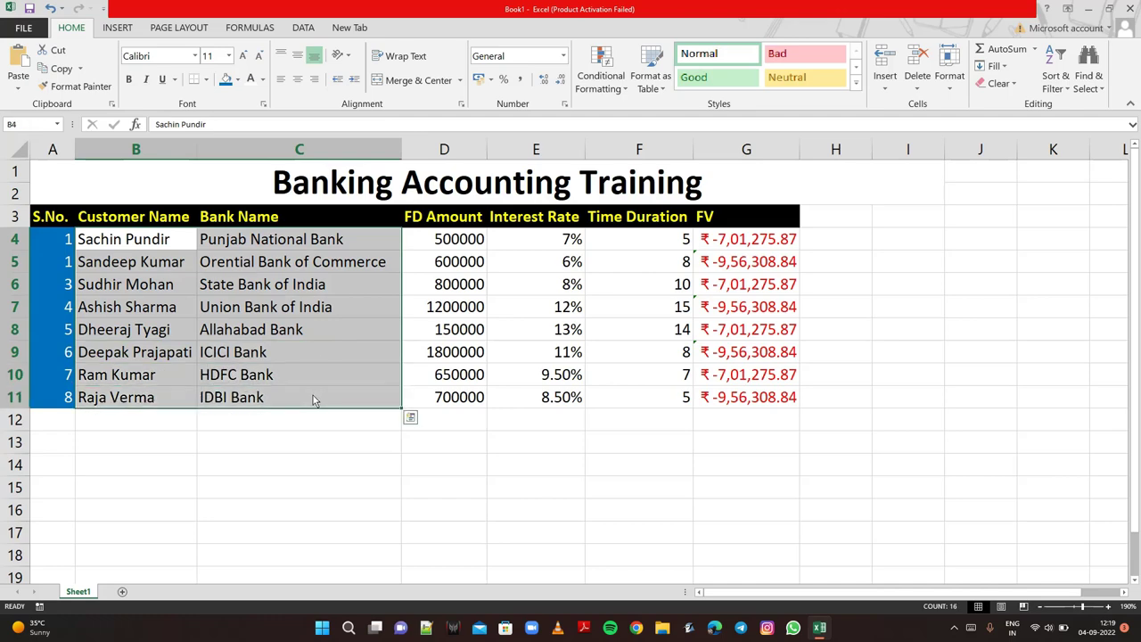
# - Set B4:C11 text to black and fill the name cells yellow
pyautogui.click(263, 80)
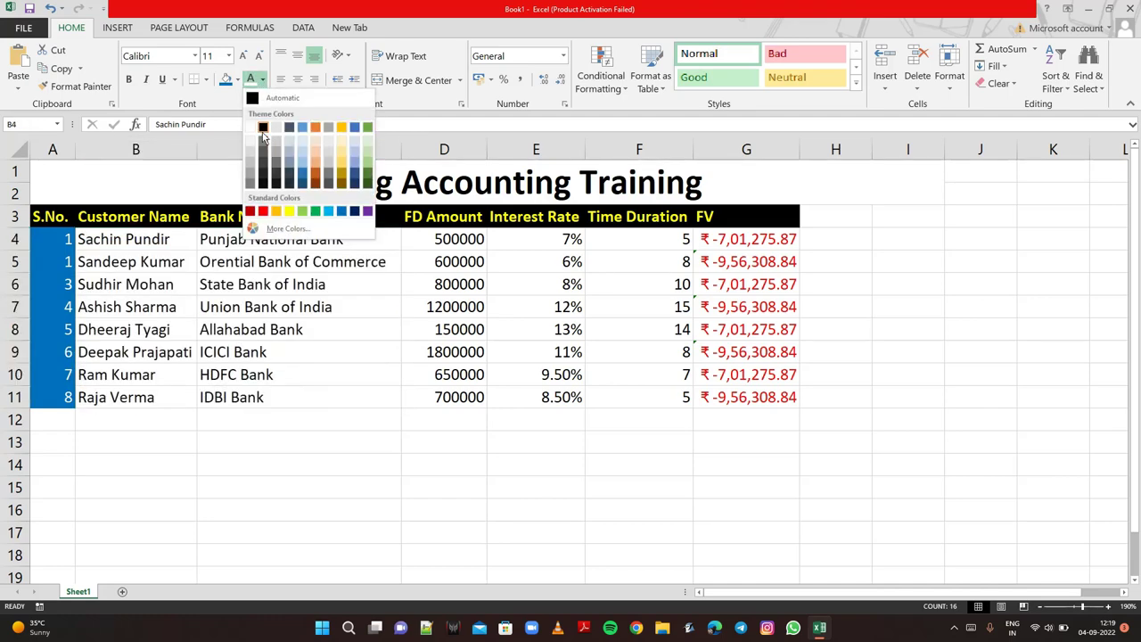
pyautogui.click(289, 210)
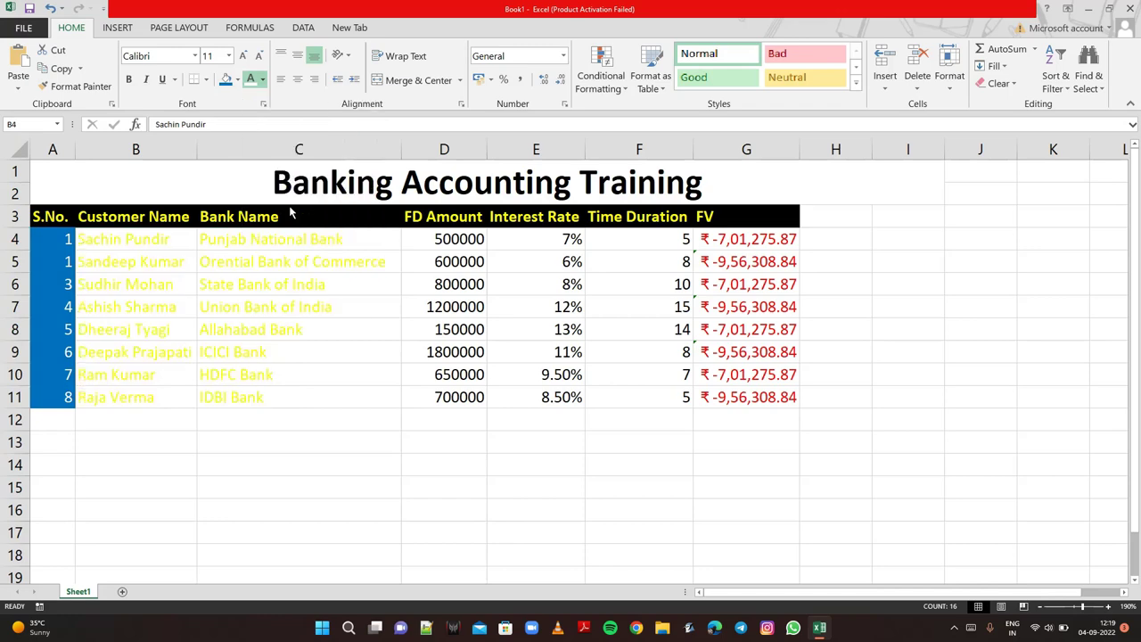
pyautogui.click(263, 80)
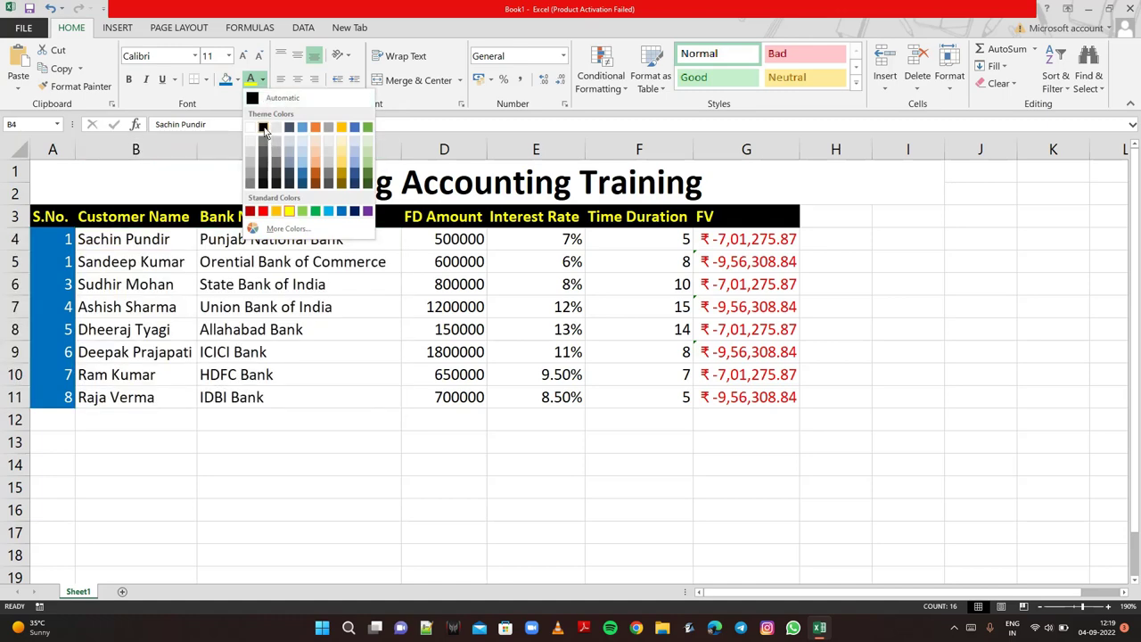
pyautogui.click(263, 128)
pyautogui.click(237, 79)
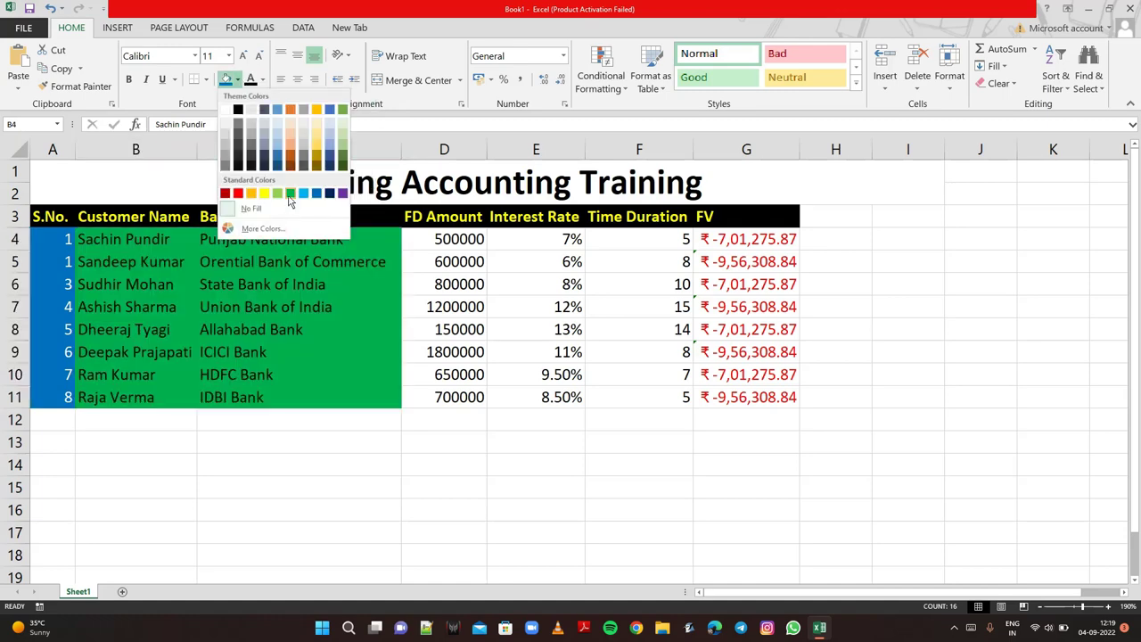
pyautogui.click(265, 195)
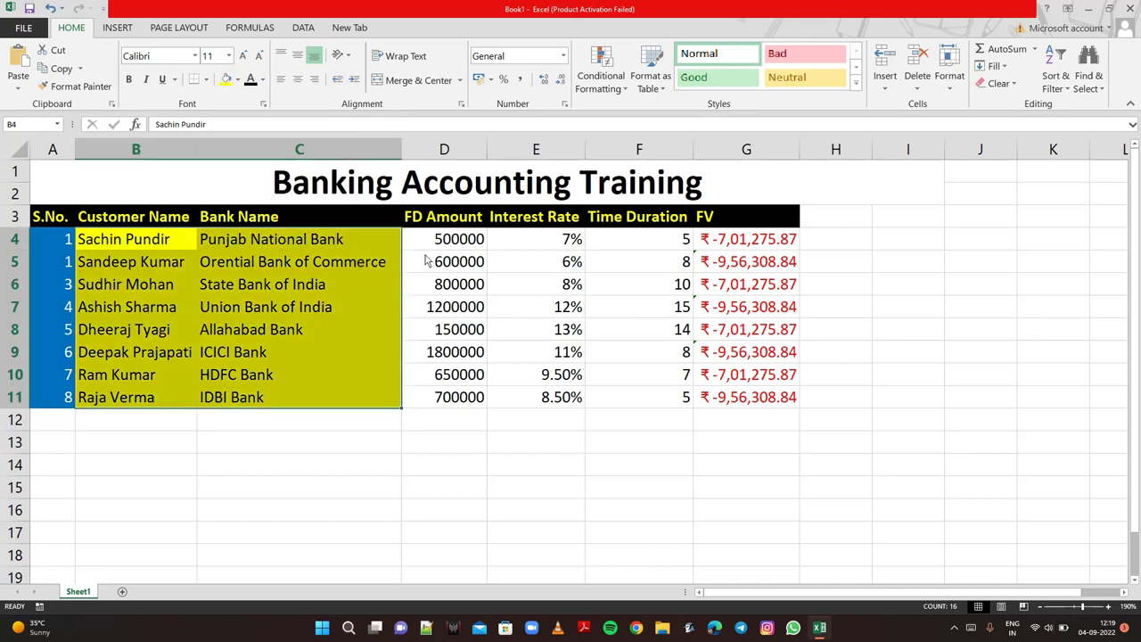
pyautogui.moveTo(432, 239)
pyautogui.mouseDown()
pyautogui.moveTo(446, 261)
pyautogui.moveTo(612, 341)
pyautogui.moveTo(477, 261)
pyautogui.moveTo(638, 397)
pyautogui.mouseUp()
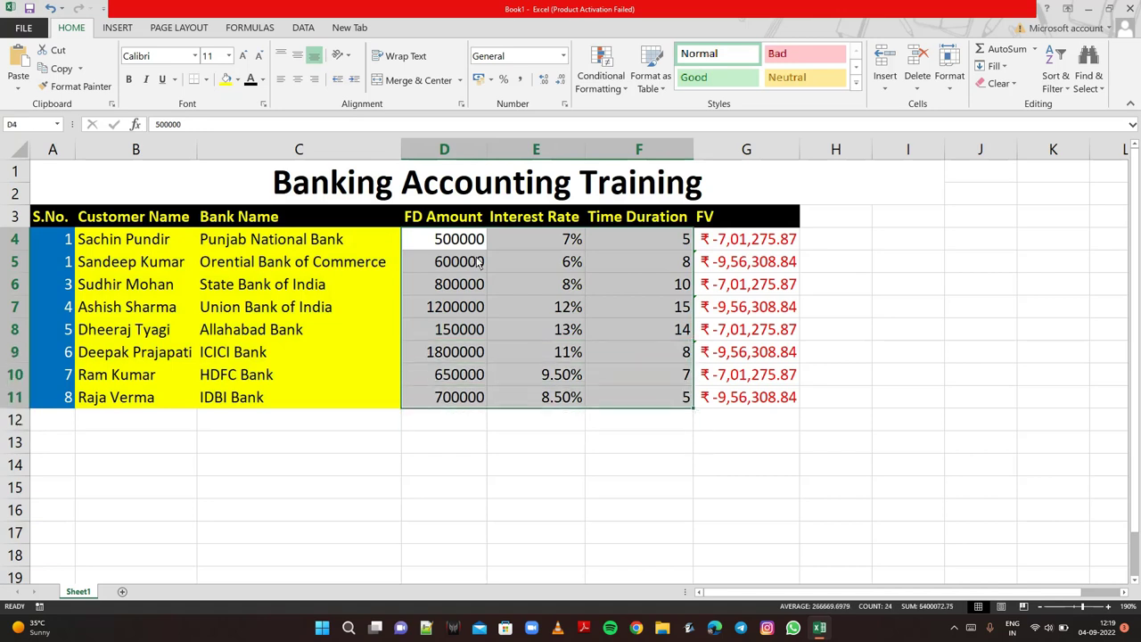
# - Fill D4:F11 black and make their figures yellow
pyautogui.click(237, 80)
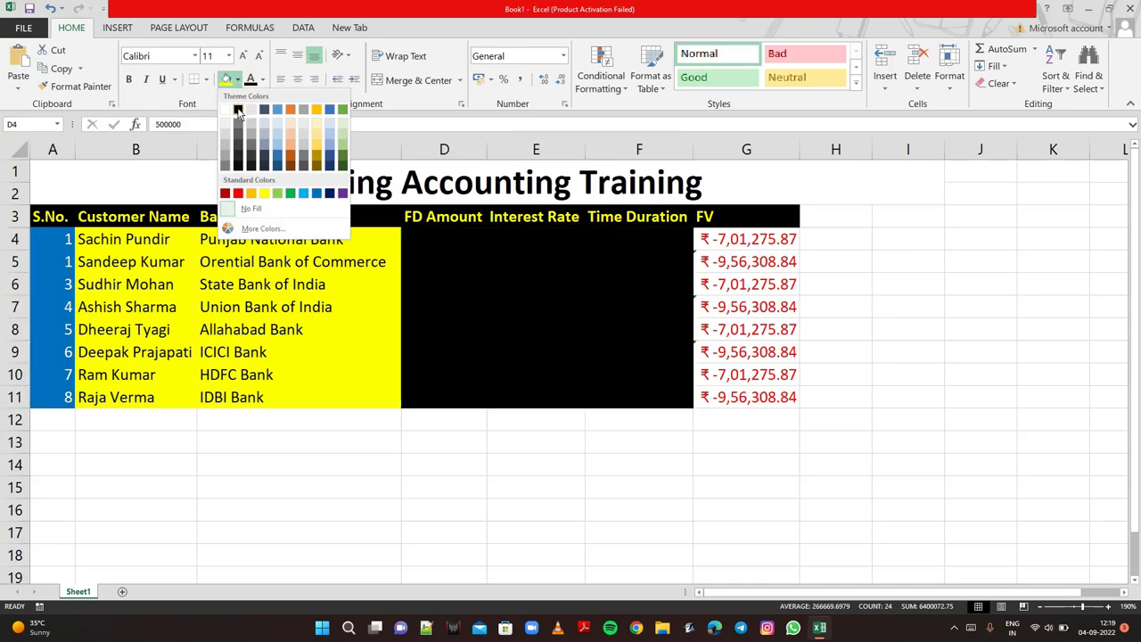
pyautogui.click(238, 107)
pyautogui.click(263, 80)
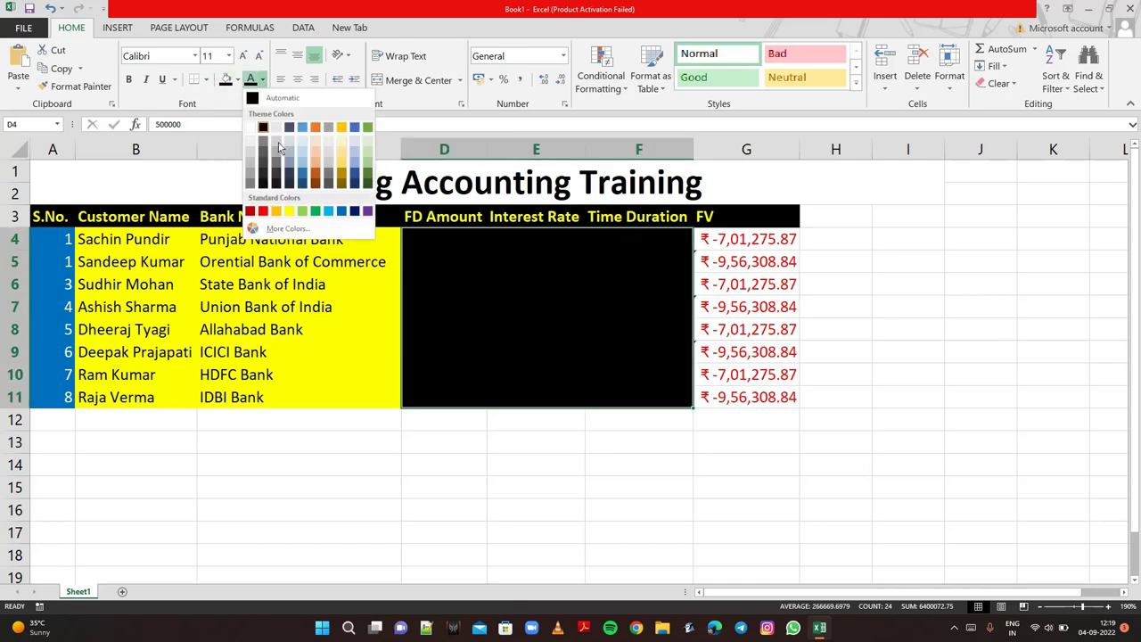
pyautogui.click(289, 211)
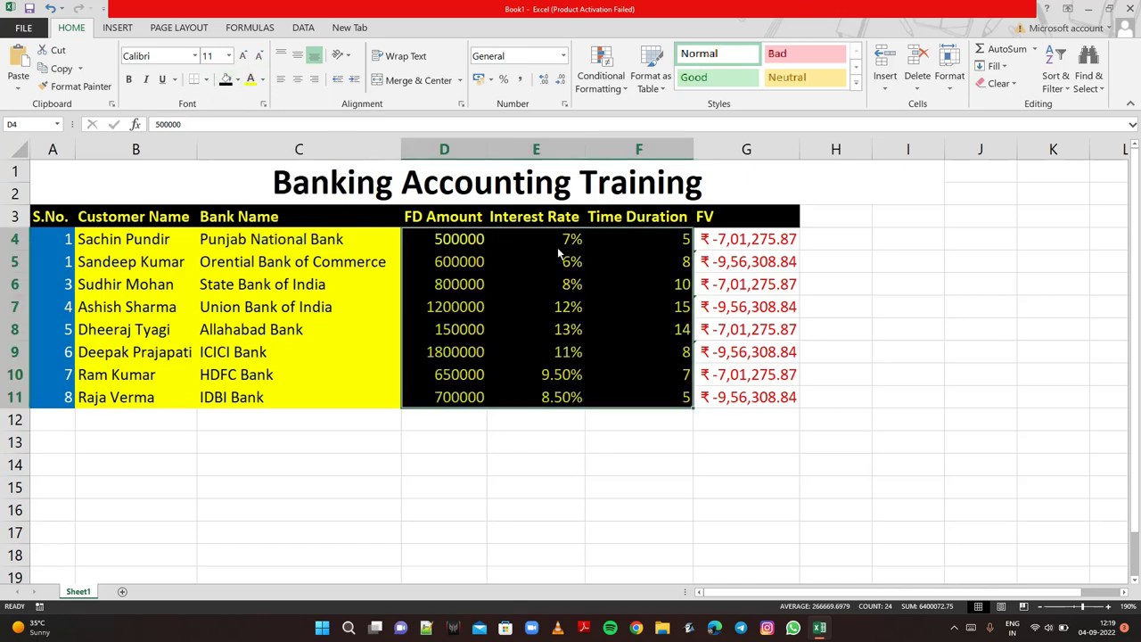
pyautogui.moveTo(720, 248); pyautogui.dragTo(731, 408)
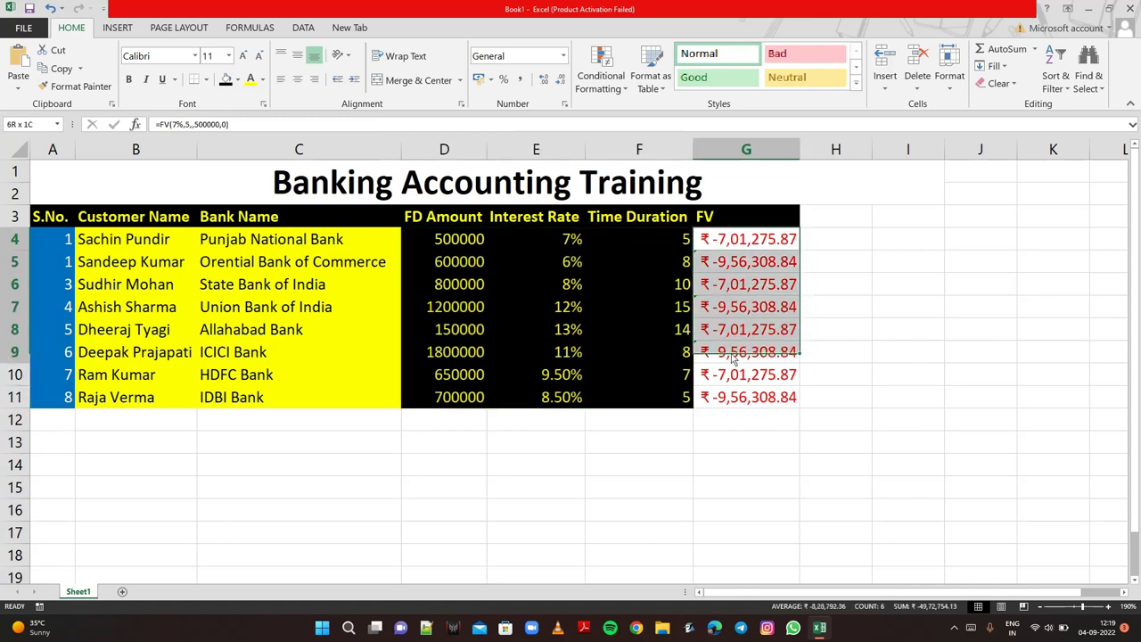
# - Fill the FV column G4:G11 dark orange-brown, then start selecting the table from the S.No. header
pyautogui.click(264, 80)
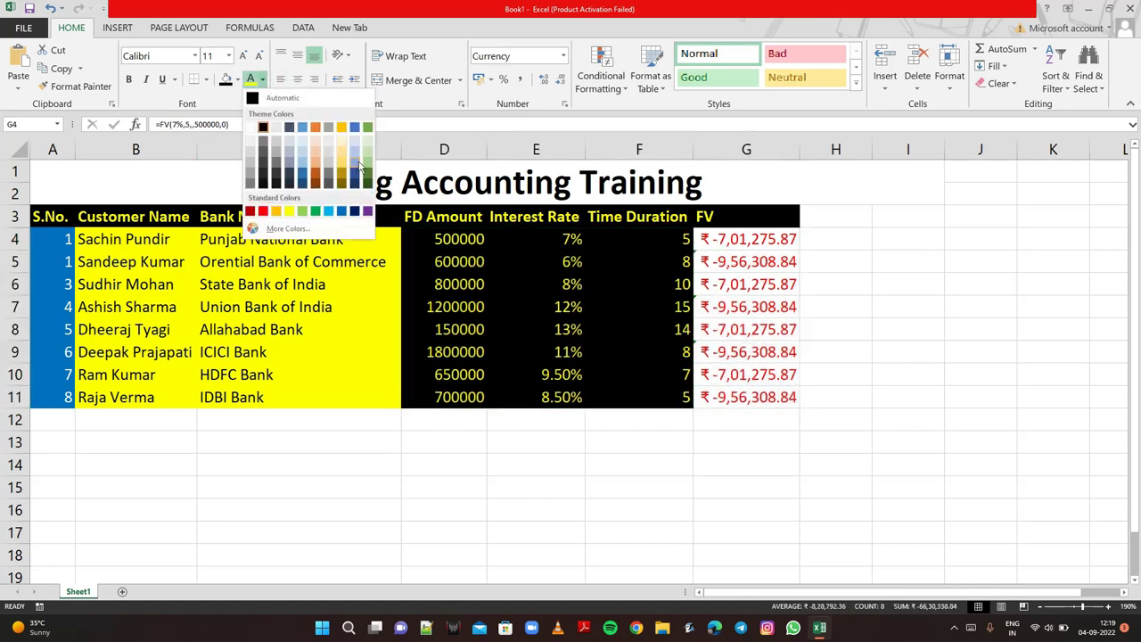
pyautogui.press('Escape')
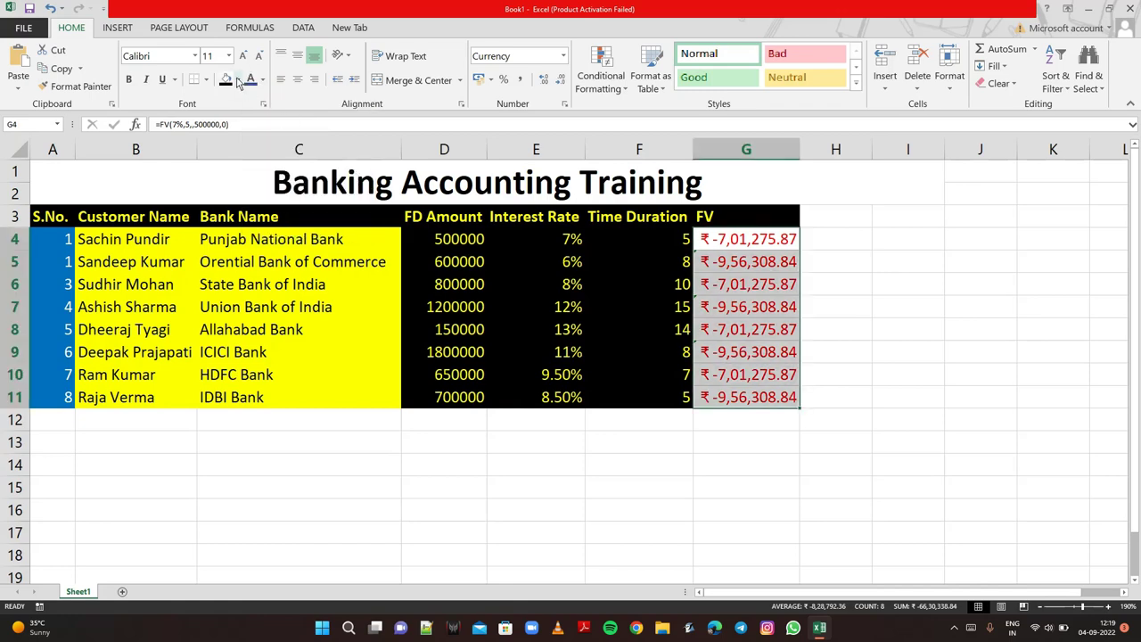
pyautogui.click(238, 79)
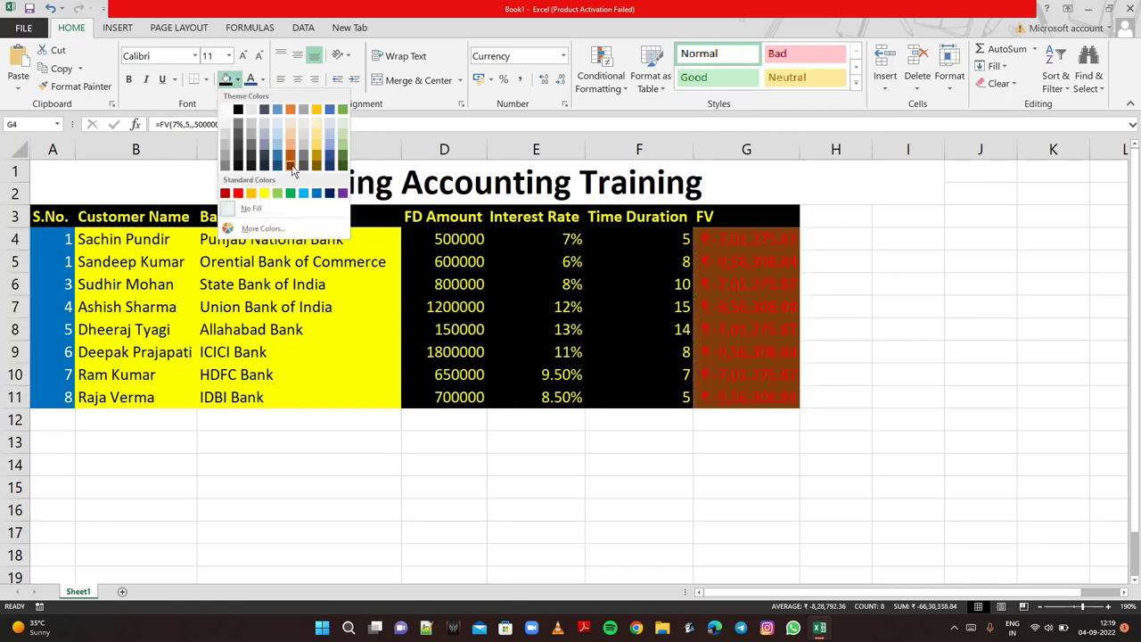
pyautogui.click(290, 164)
pyautogui.click(936, 378)
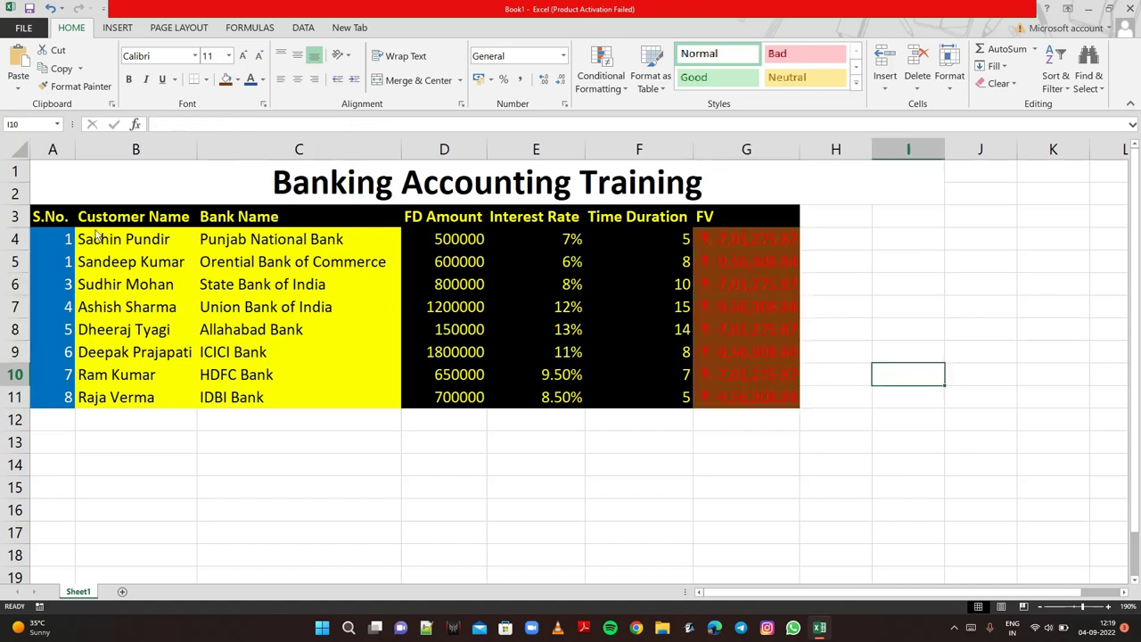
pyautogui.moveTo(59, 218)
pyautogui.mouseDown()
pyautogui.moveTo(241, 249)
pyautogui.moveTo(649, 381)
pyautogui.mouseUp()
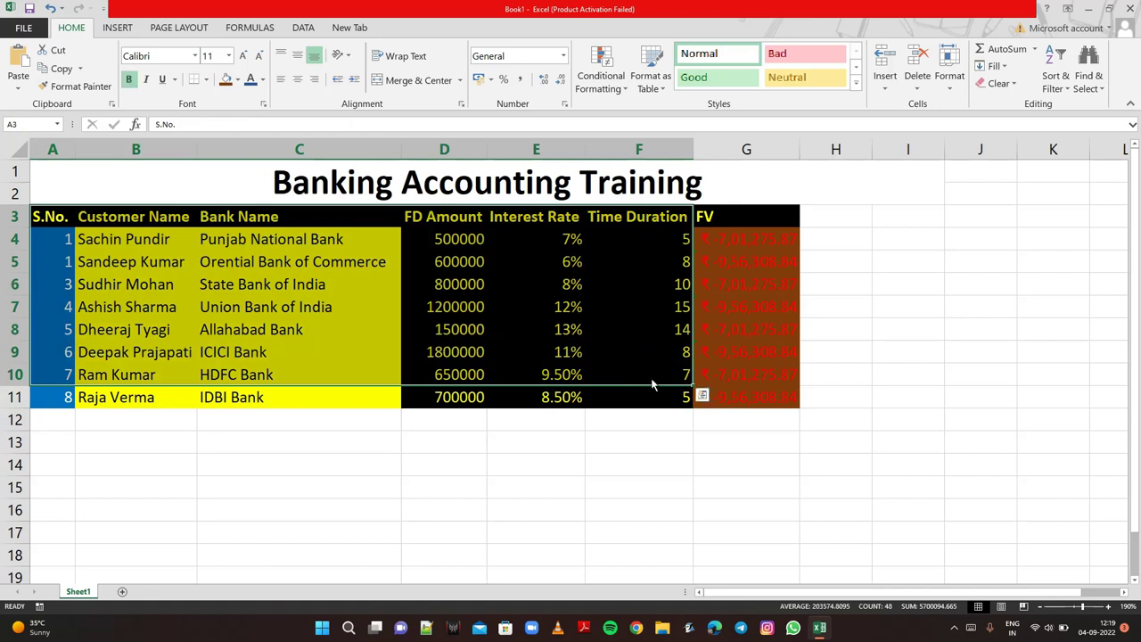
# - Select the table range A3:G11 and apply All Borders to every cell
pyautogui.hotkey('shift', 'Right')
pyautogui.hotkey('shift', 'Down')
pyautogui.moveTo(652, 385); pyautogui.dragTo(652, 385)
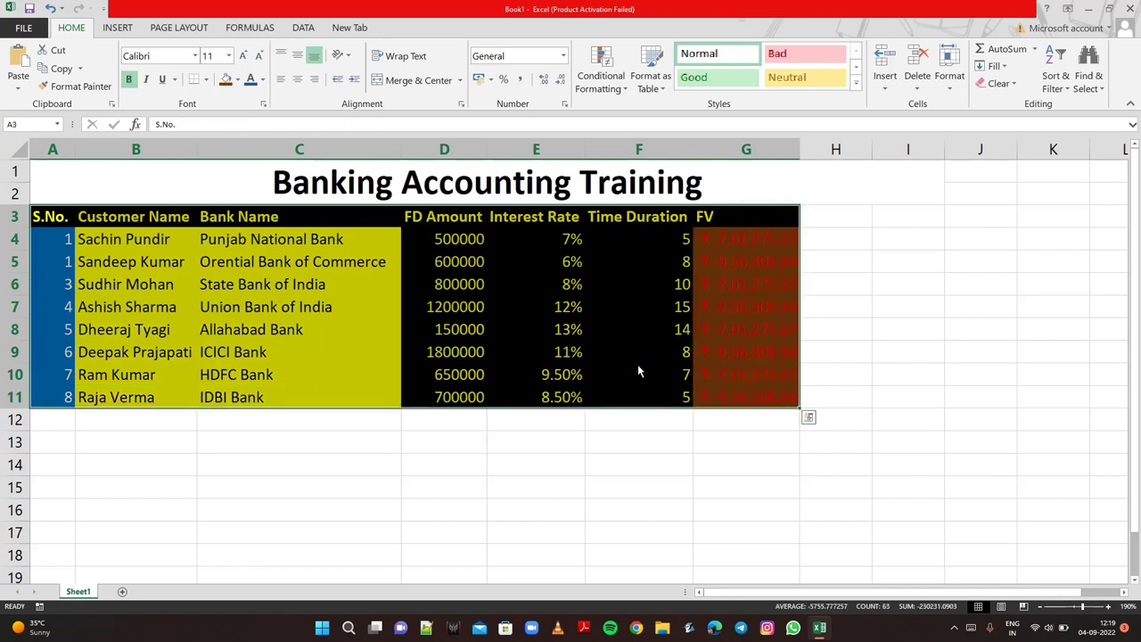
pyautogui.click(207, 79)
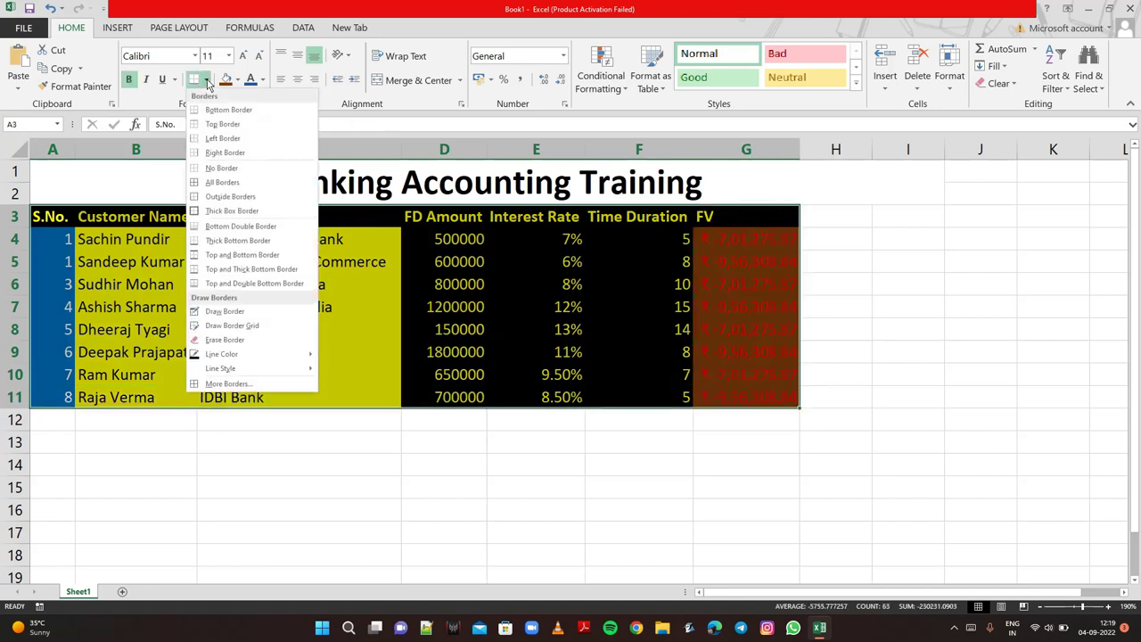
pyautogui.click(232, 184)
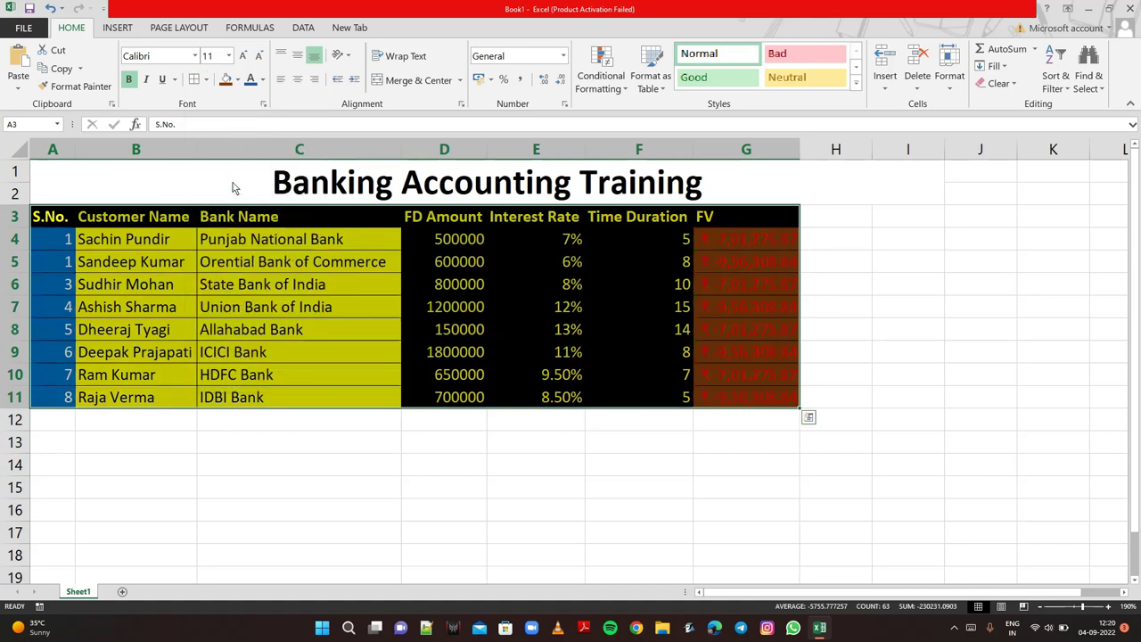
# - Add a Thick Box Border around the whole table and select the title cell
pyautogui.click(206, 79)
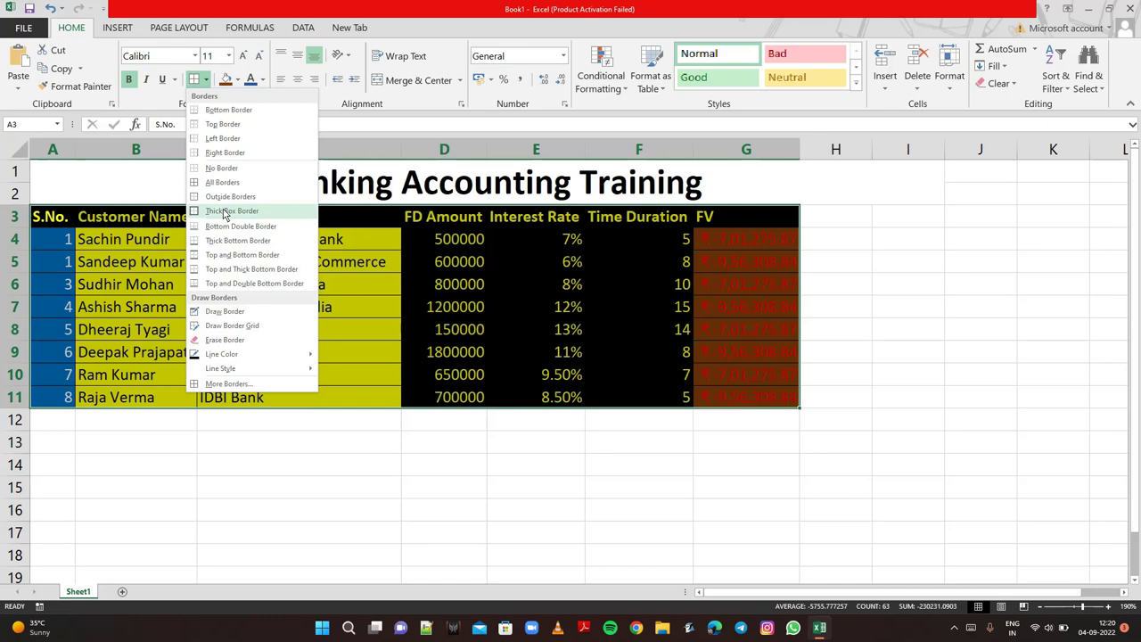
pyautogui.click(225, 211)
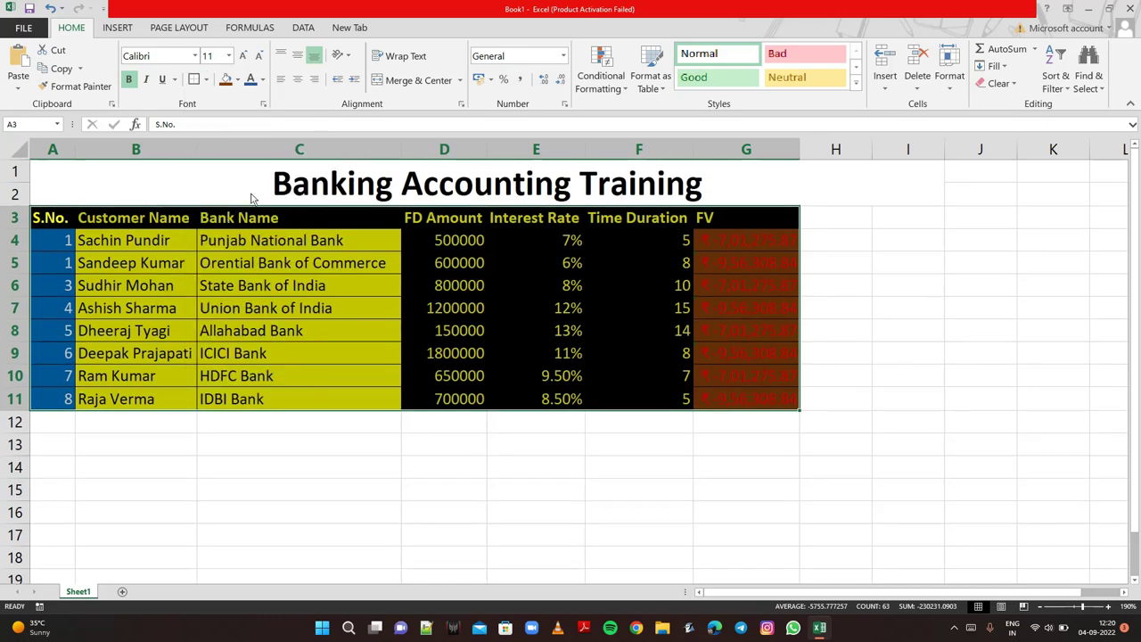
pyautogui.click(252, 196)
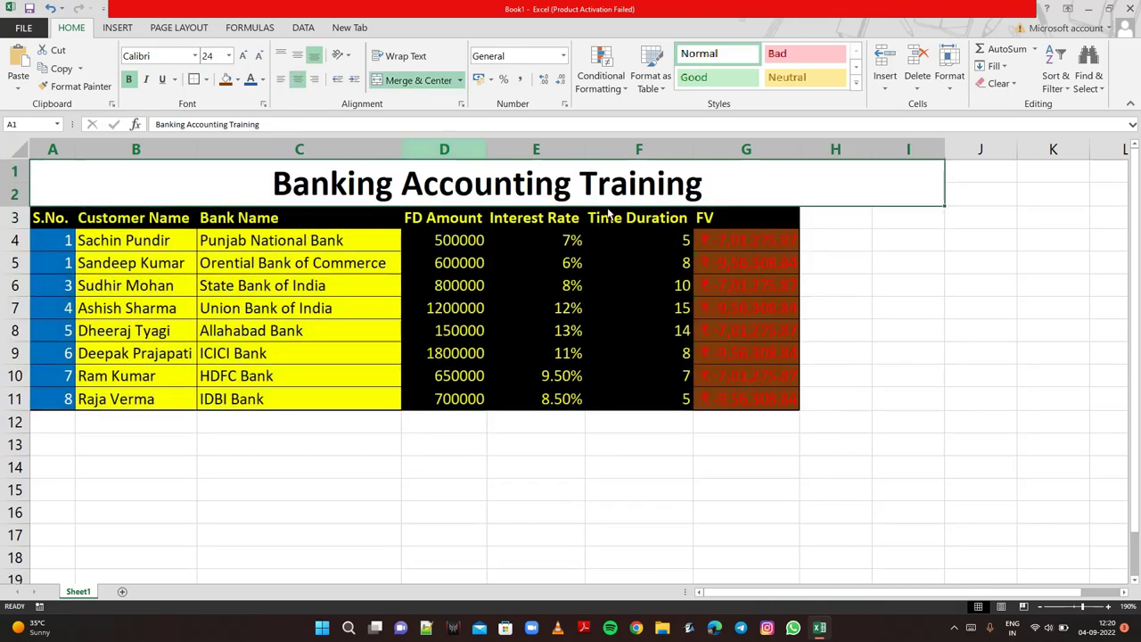
# - Clear the title text and unmerge the title area A1:I2
pyautogui.doubleClick(710, 187)
pyautogui.moveTo(710, 187); pyautogui.dragTo(275, 192)
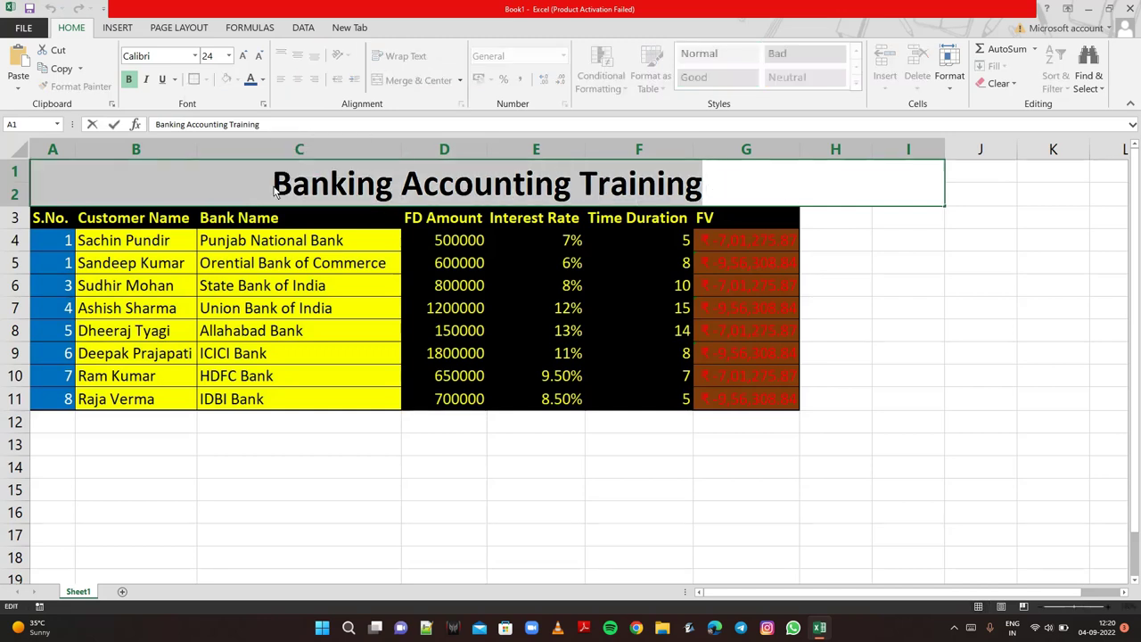
pyautogui.press('Delete')
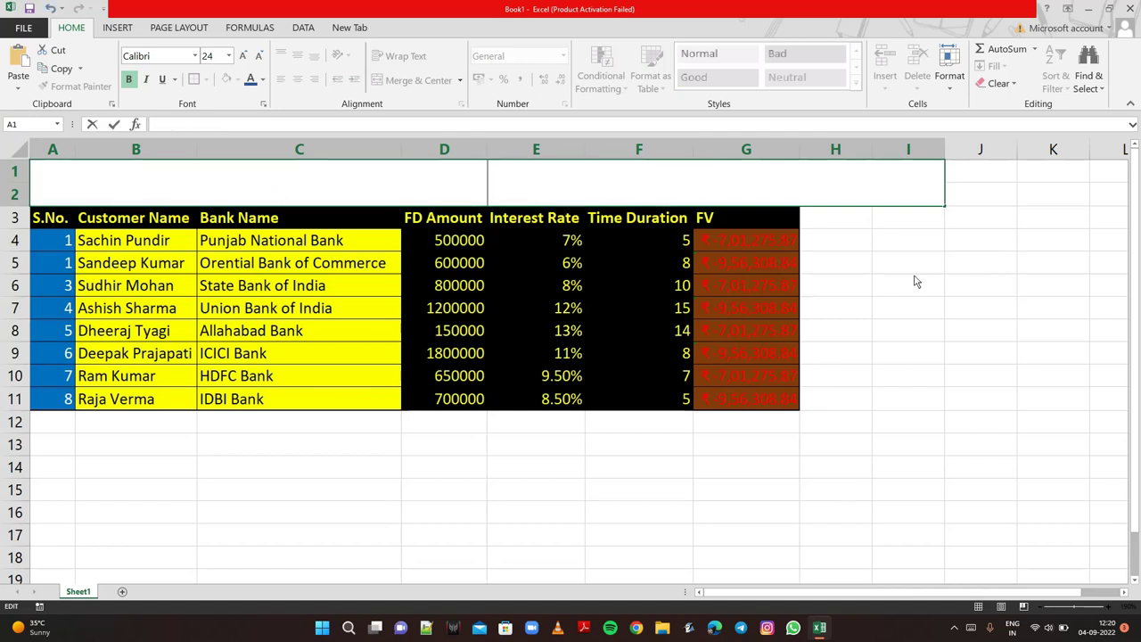
pyautogui.click(936, 278)
pyautogui.click(732, 179)
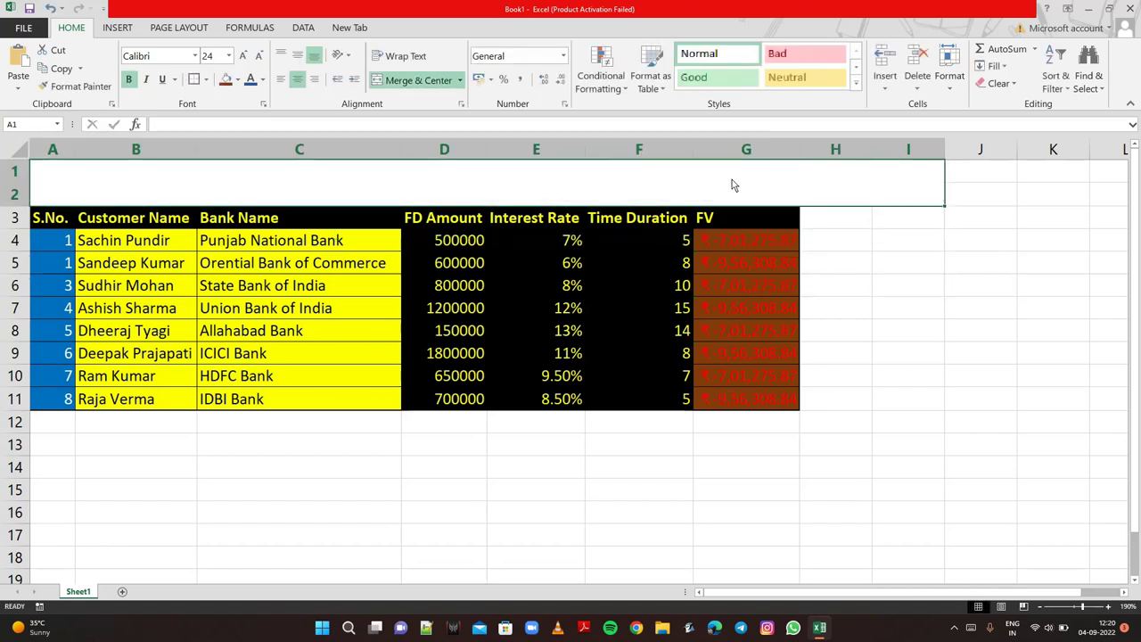
pyautogui.click(445, 88)
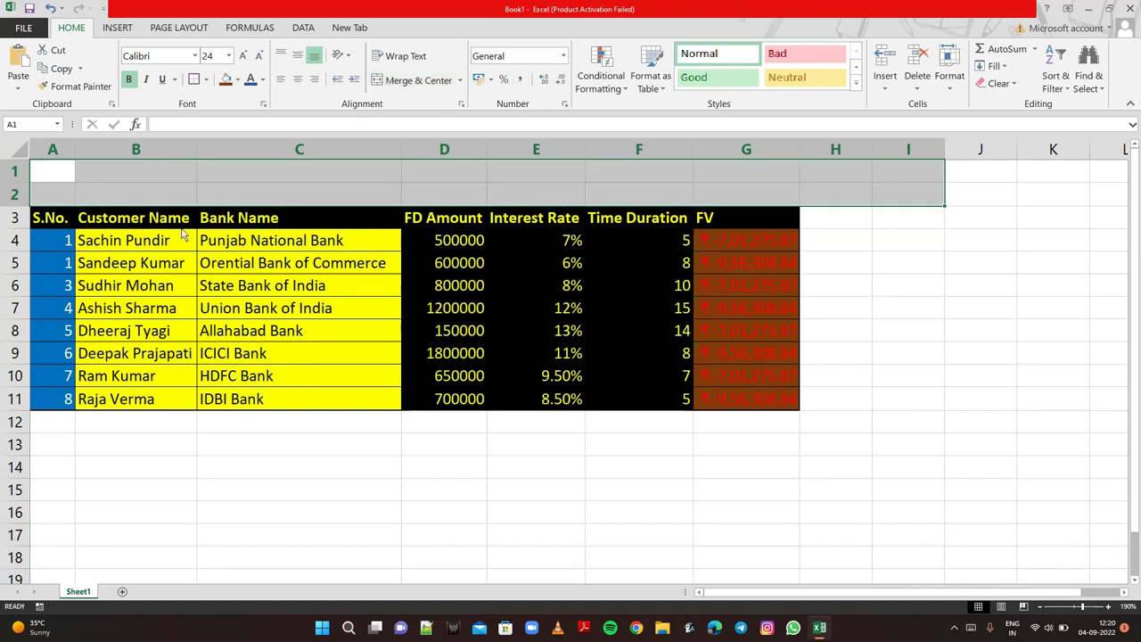
# - Merge and centre A1:G2 and re-enter the title with a smaller font size
pyautogui.moveTo(58, 187); pyautogui.dragTo(719, 200)
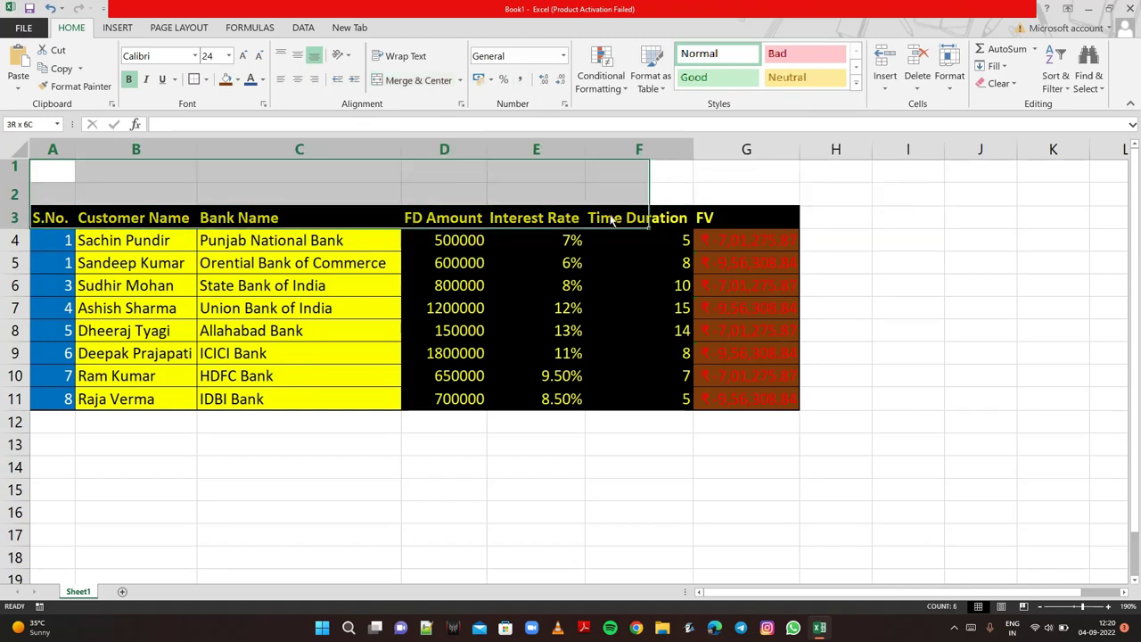
pyautogui.click(443, 81)
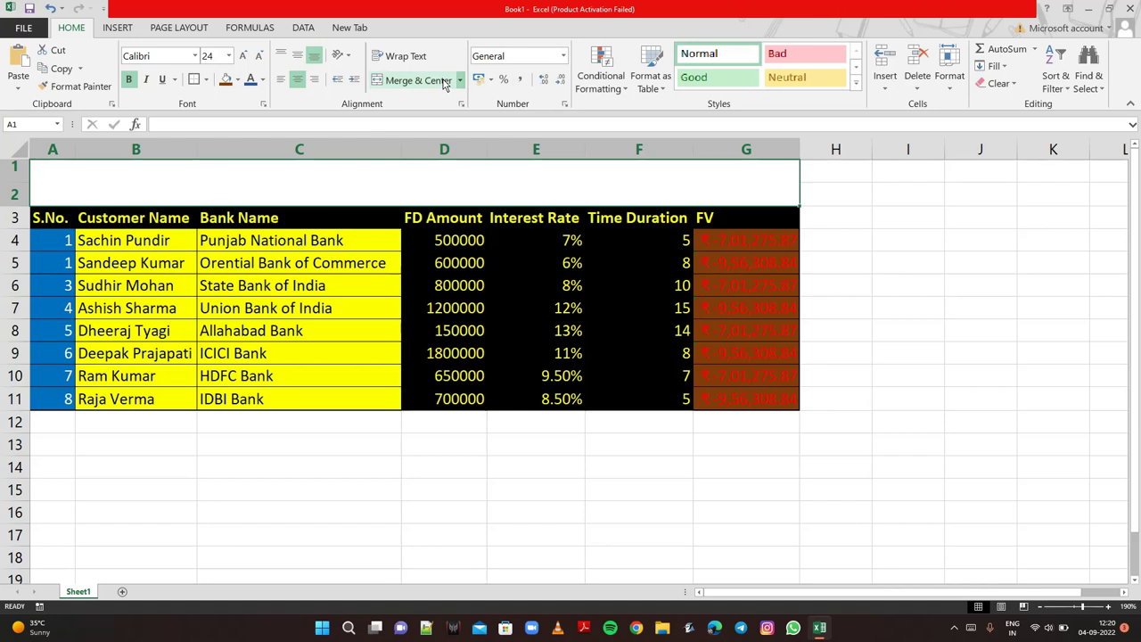
pyautogui.doubleClick(413, 188)
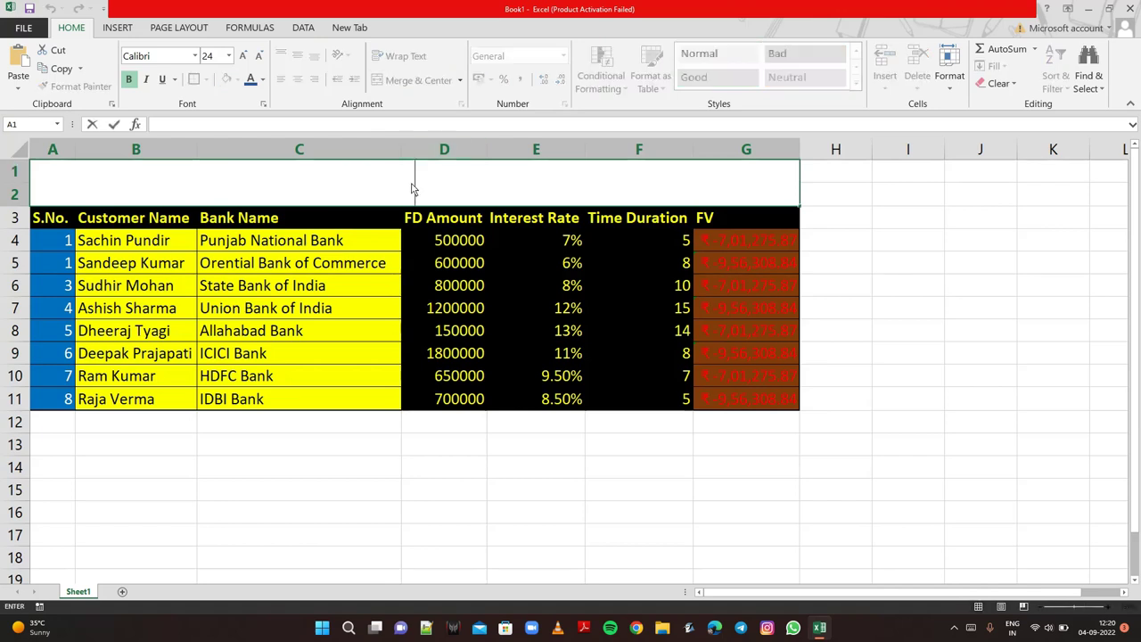
pyautogui.click(260, 57)
pyautogui.click(259, 57)
pyautogui.click(260, 57)
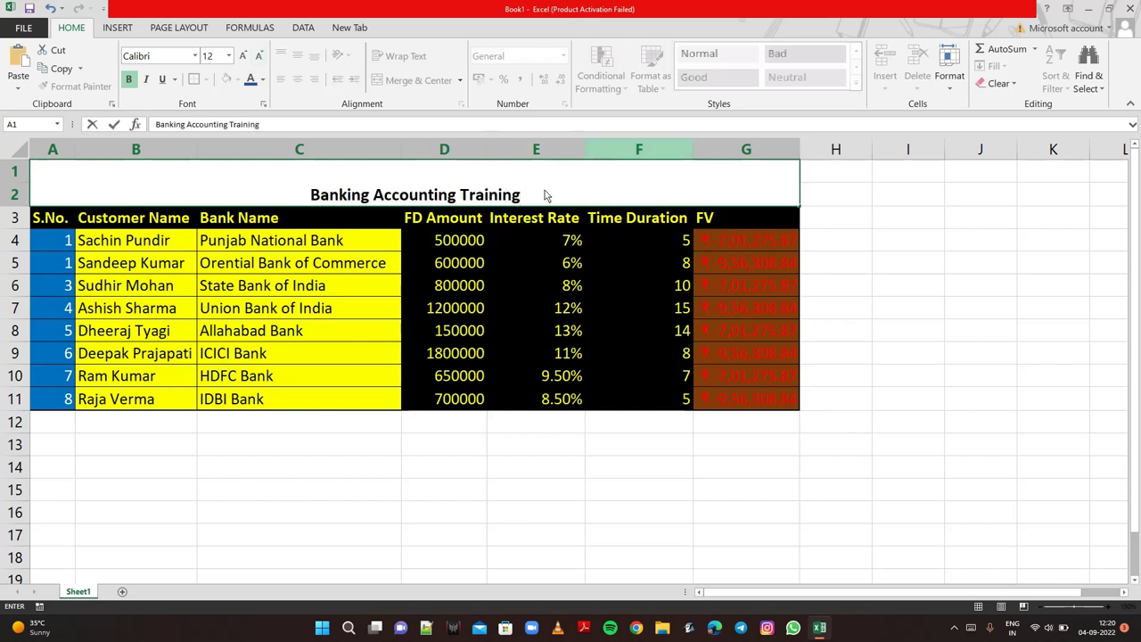
# - Enlarge the 'Banking Accounting Training' title text to 24 point
pyautogui.moveTo(545, 190); pyautogui.dragTo(308, 195)
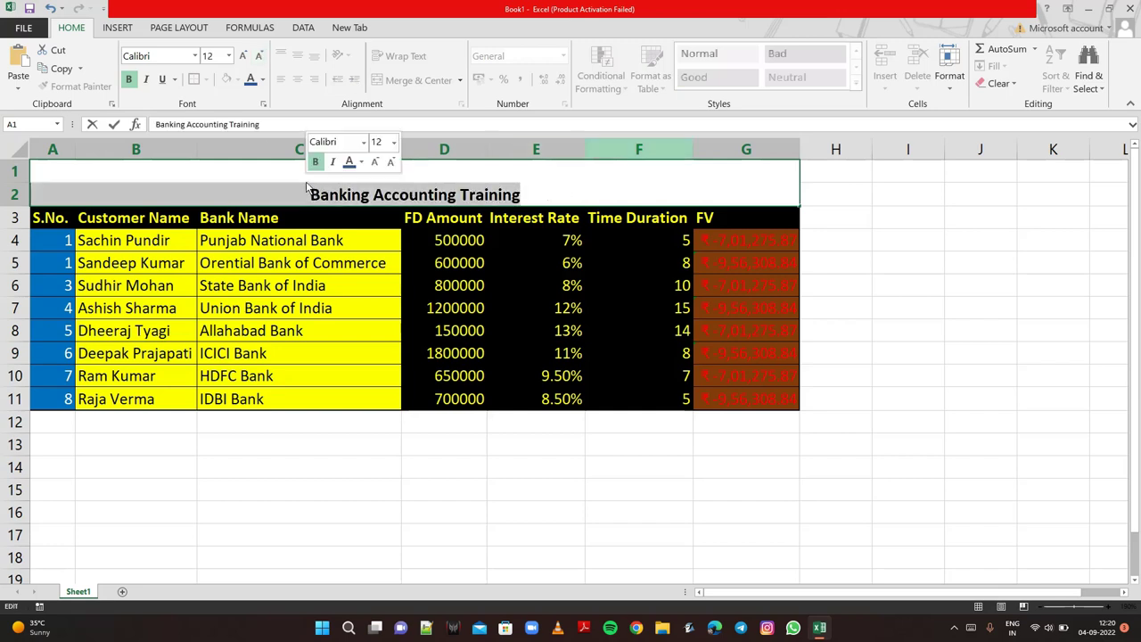
pyautogui.click(242, 56)
pyautogui.click(242, 56)
pyautogui.click(243, 56)
pyautogui.click(242, 56)
pyautogui.click(243, 56)
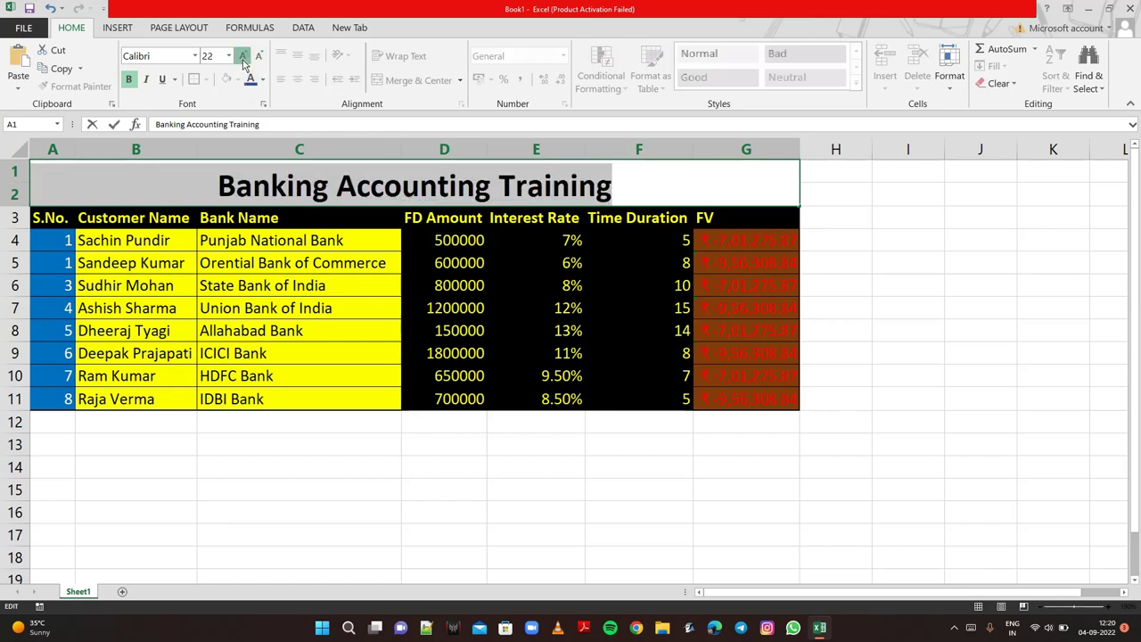
pyautogui.click(242, 56)
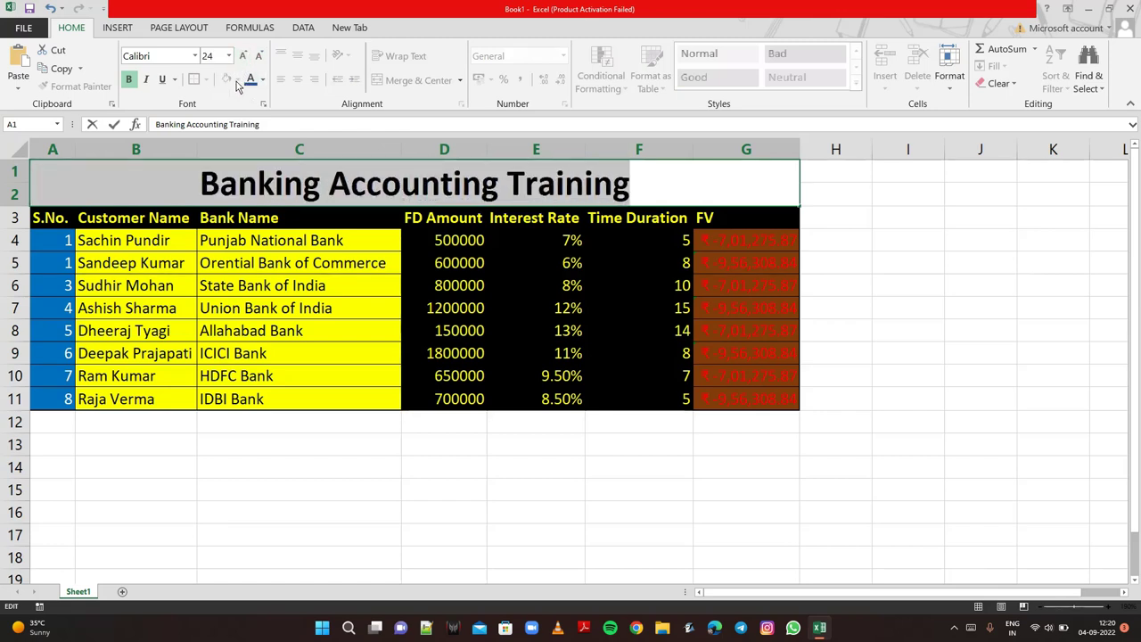
pyautogui.click(918, 242)
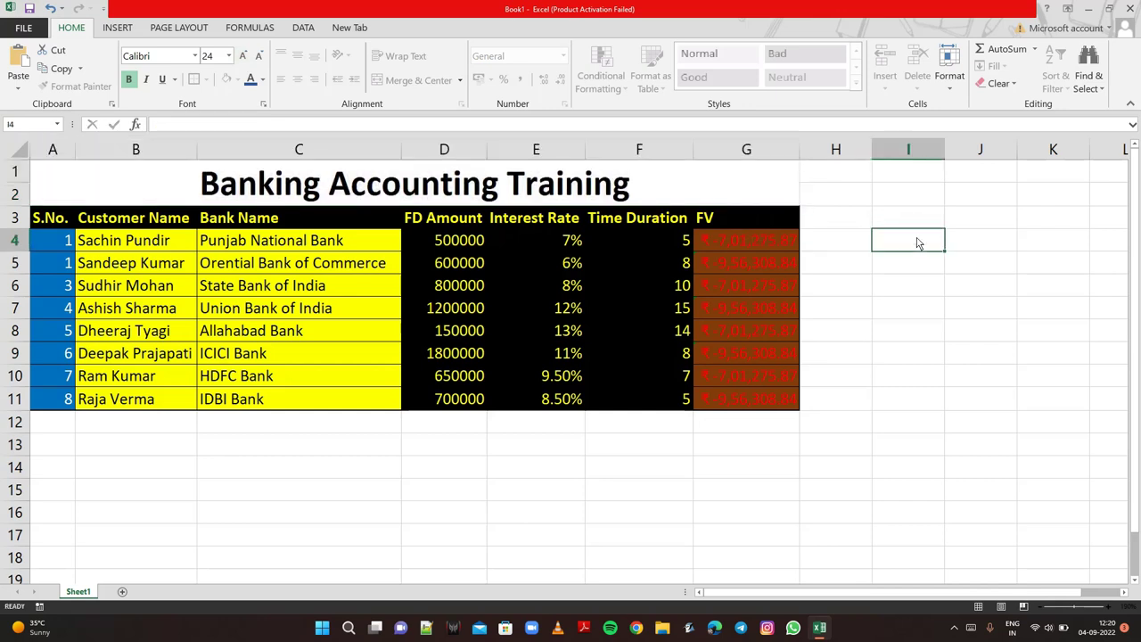
# - Give the merged title a dark blue-grey fill and white text
pyautogui.click(734, 178)
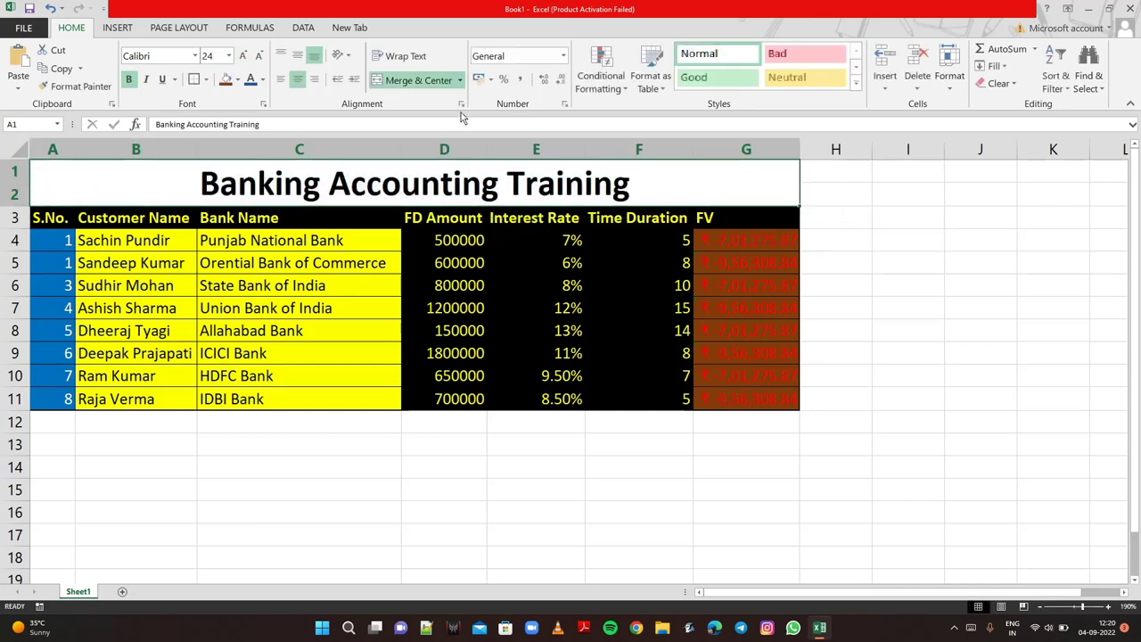
pyautogui.click(239, 80)
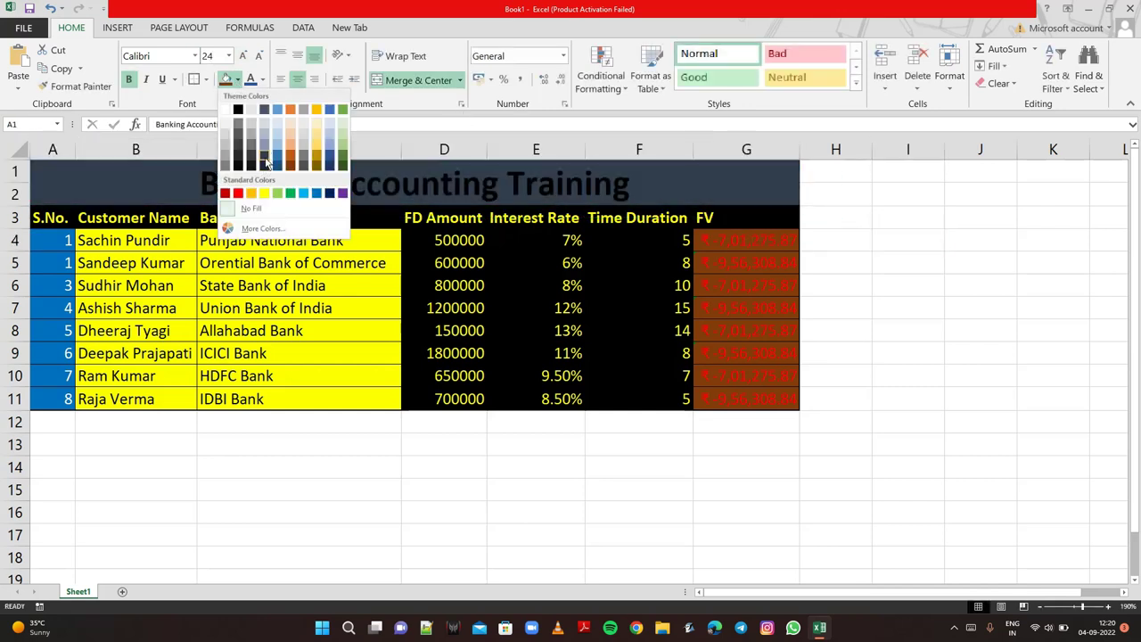
pyautogui.click(265, 160)
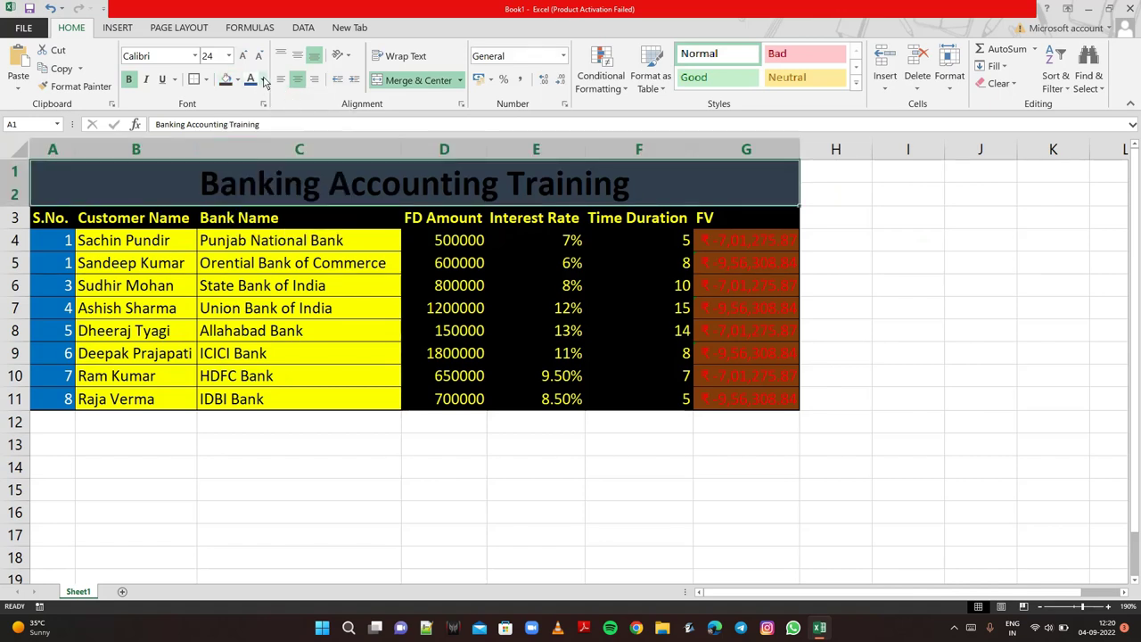
pyautogui.click(264, 81)
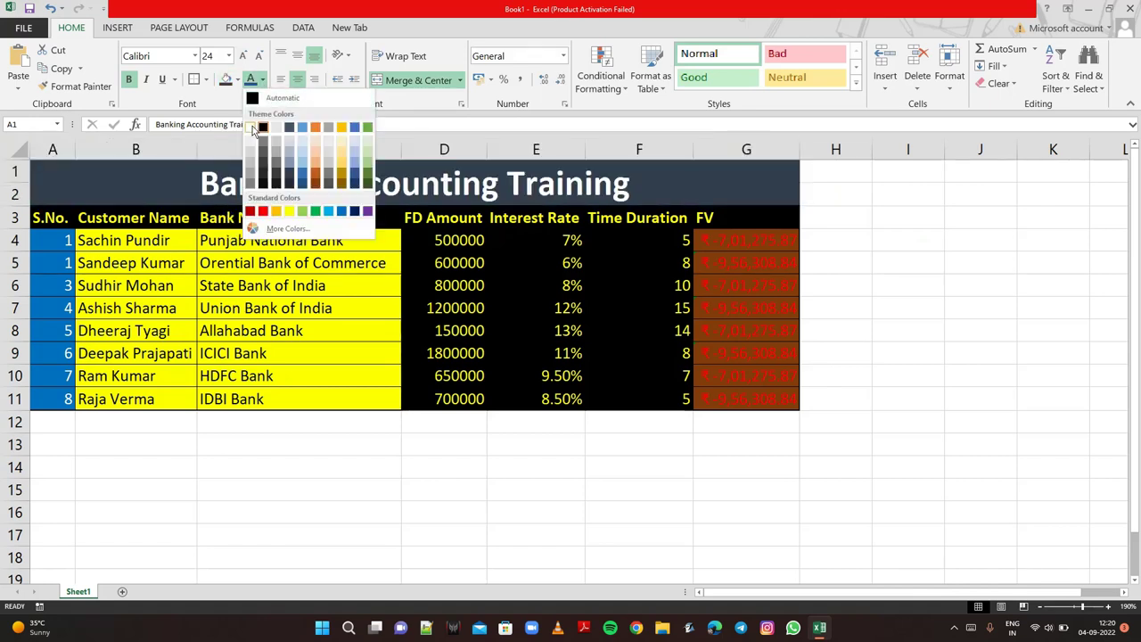
pyautogui.click(252, 127)
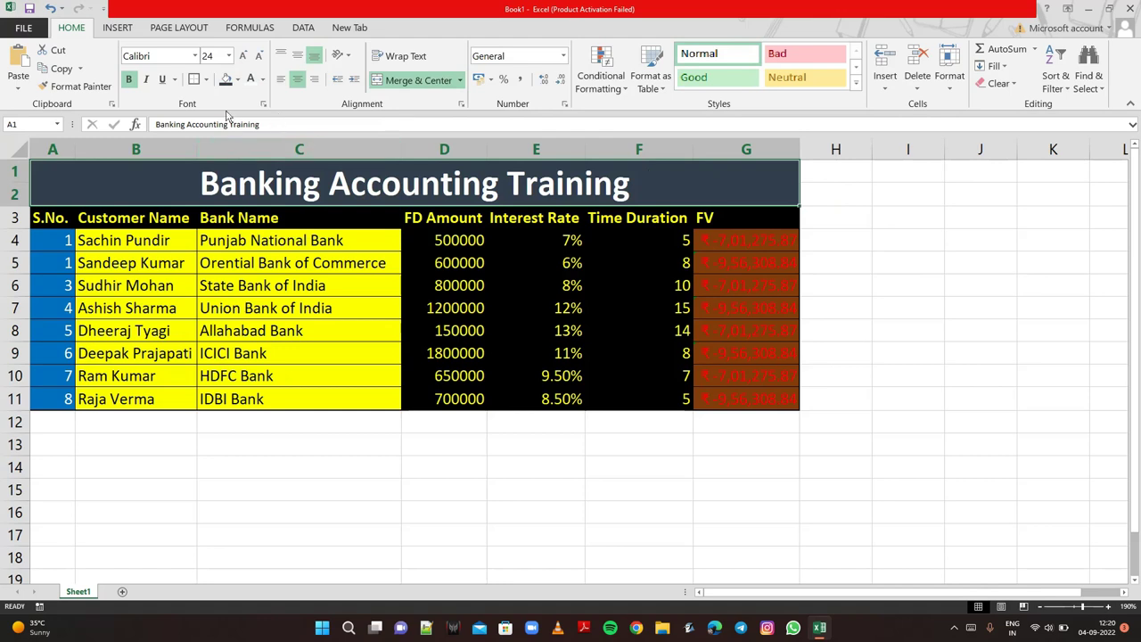
pyautogui.click(1045, 296)
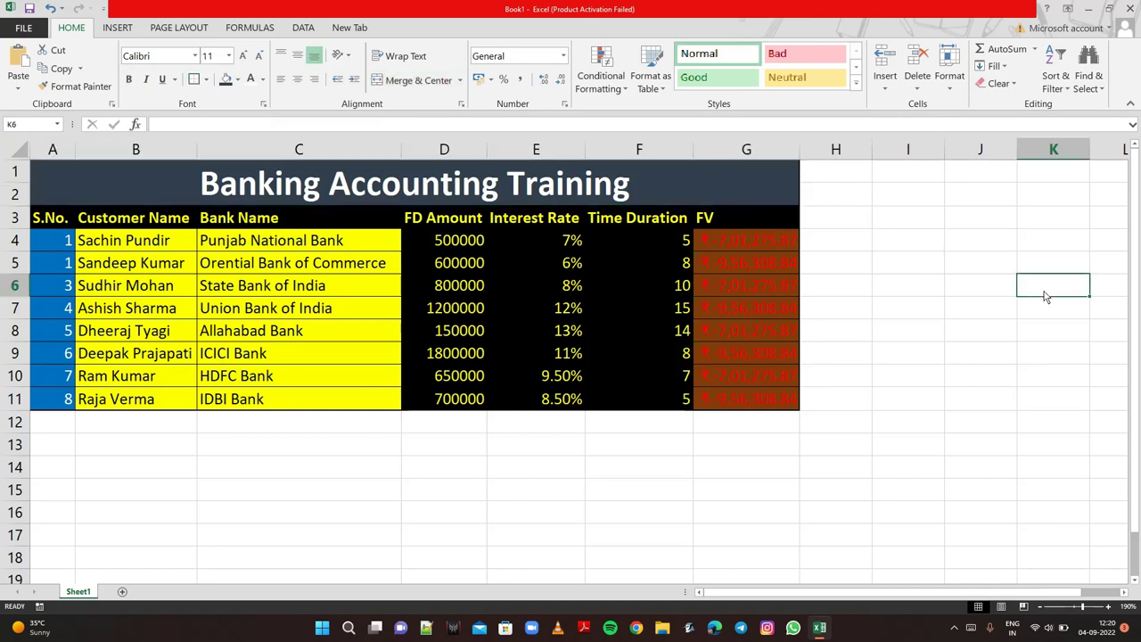